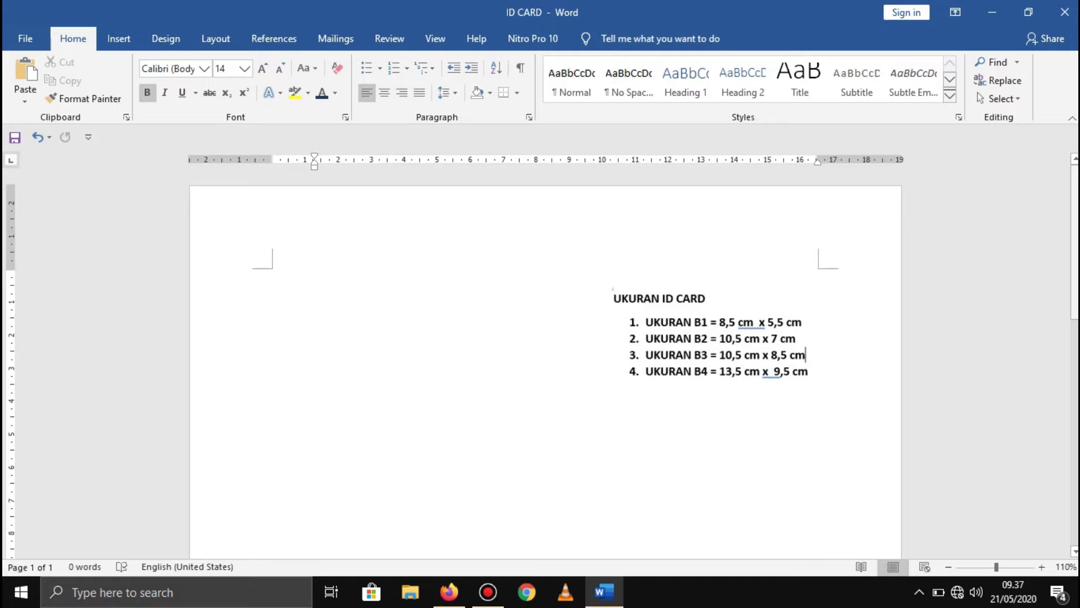
# Draw a tall rectangle, about 8,79 by 6,95 cm, on the page's left beside the card-size list
pyautogui.click(772, 373)
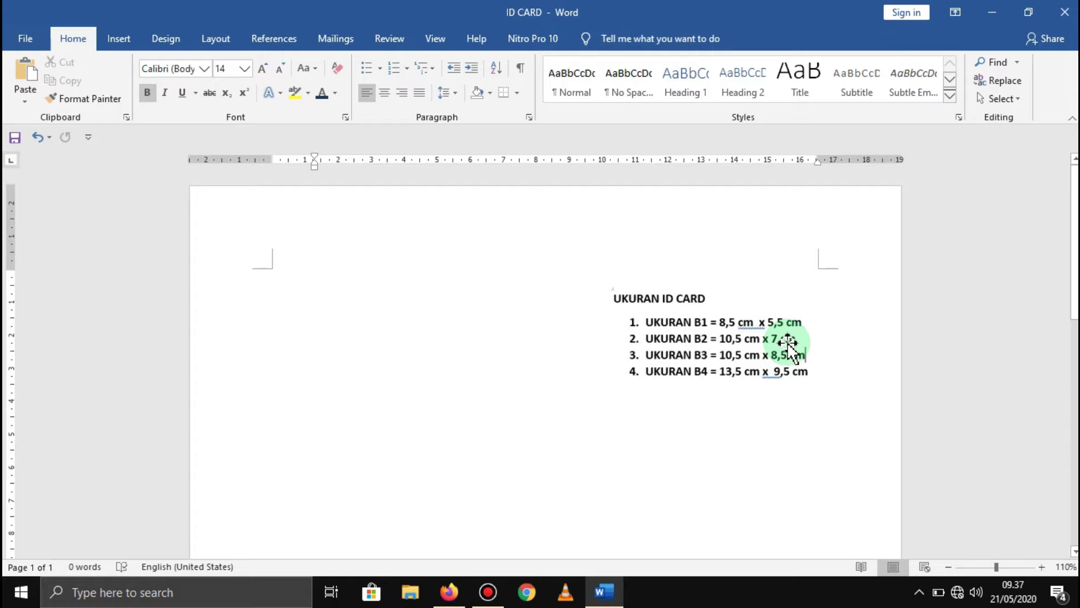
pyautogui.click(607, 225)
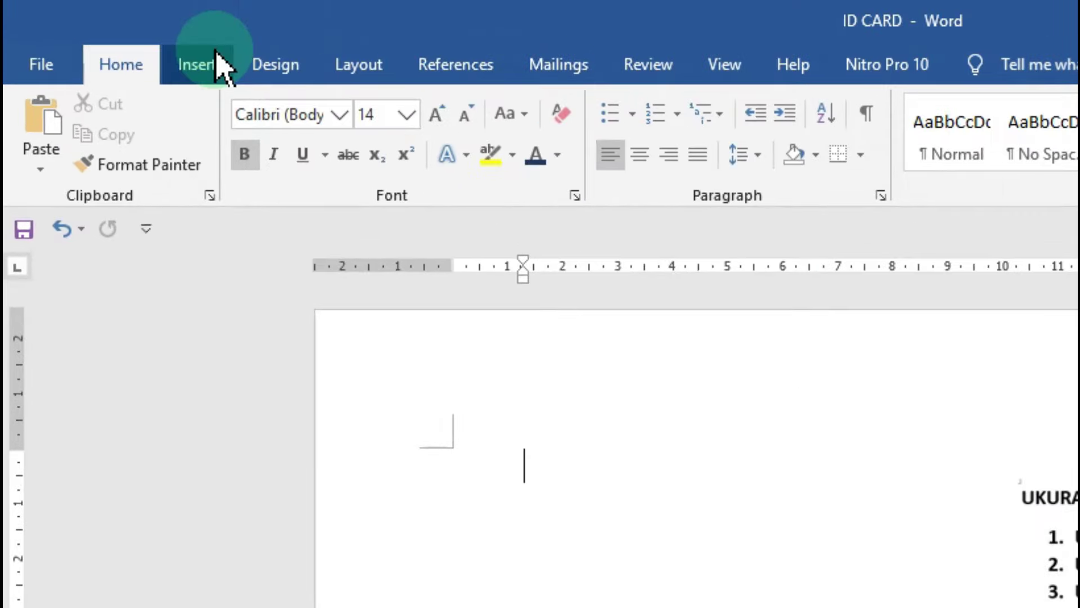
pyautogui.click(217, 56)
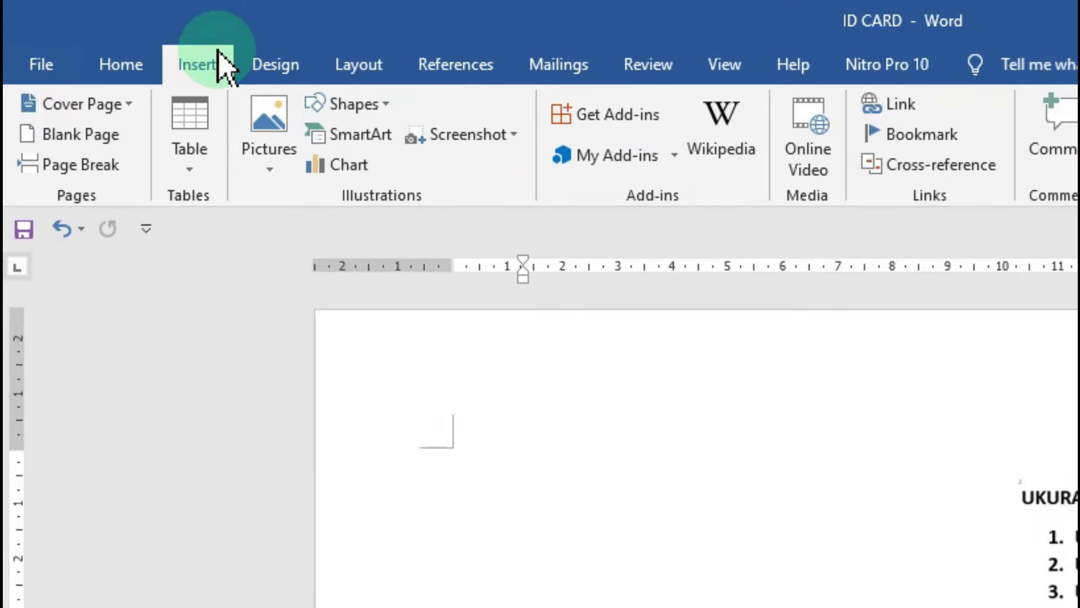
pyautogui.click(338, 106)
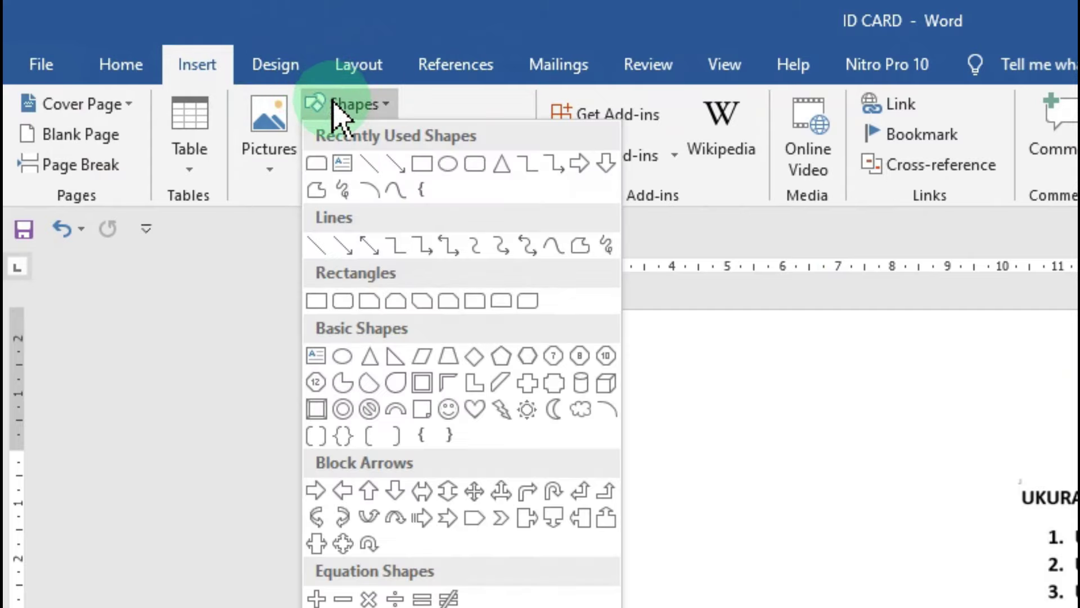
pyautogui.click(318, 299)
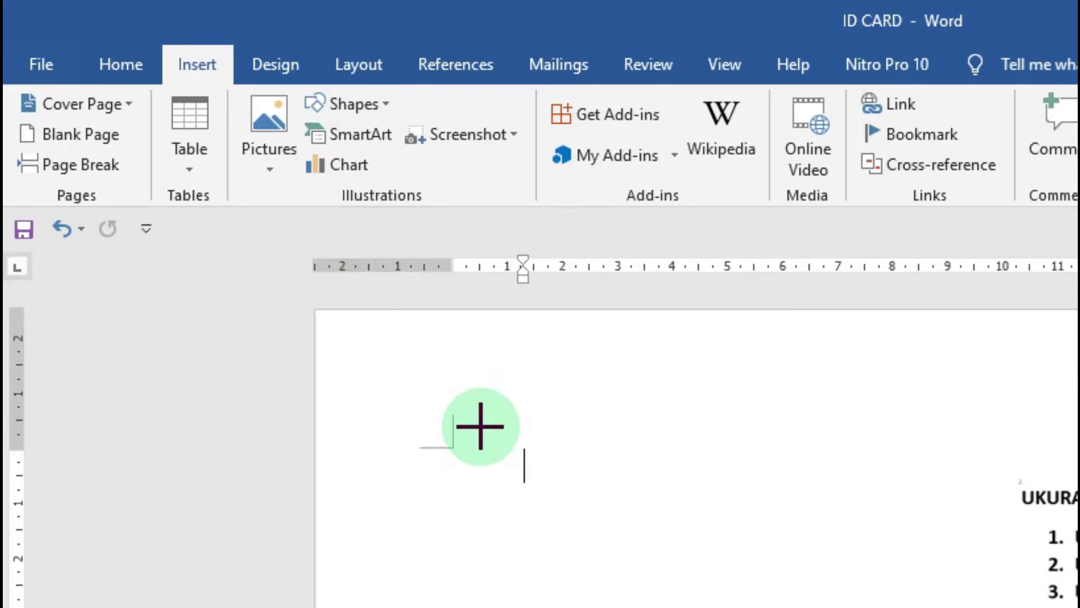
pyautogui.moveTo(479, 426); pyautogui.dragTo(518, 506)
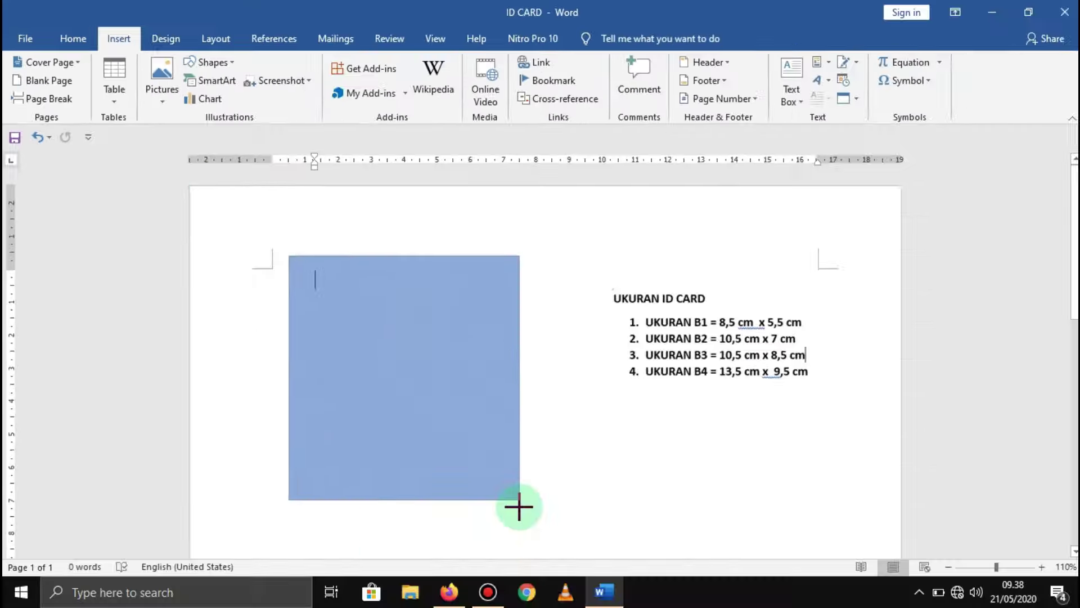
pyautogui.moveTo(519, 506); pyautogui.dragTo(518, 546)
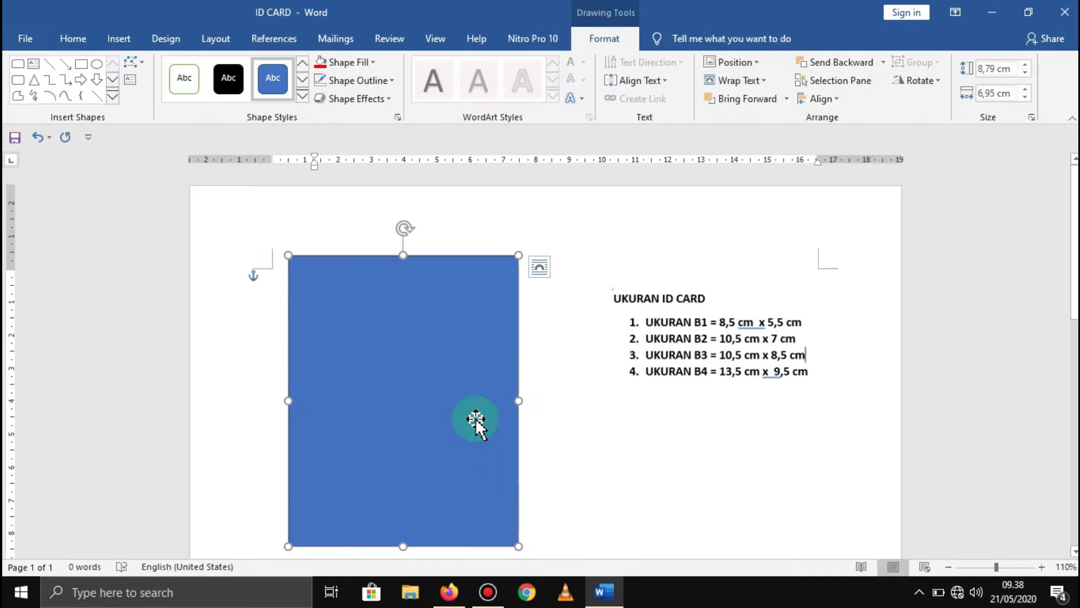
# Set the rectangle's size to 10,5 cm height and 7 cm width
pyautogui.click(612, 40)
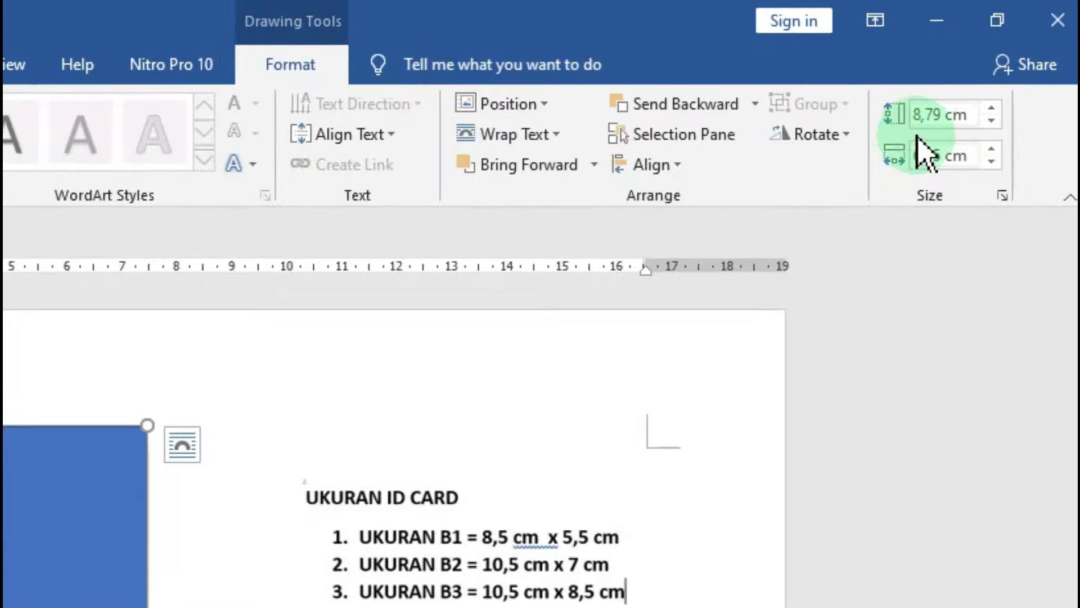
pyautogui.doubleClick(939, 116)
pyautogui.click(947, 117)
pyautogui.doubleClick(942, 115)
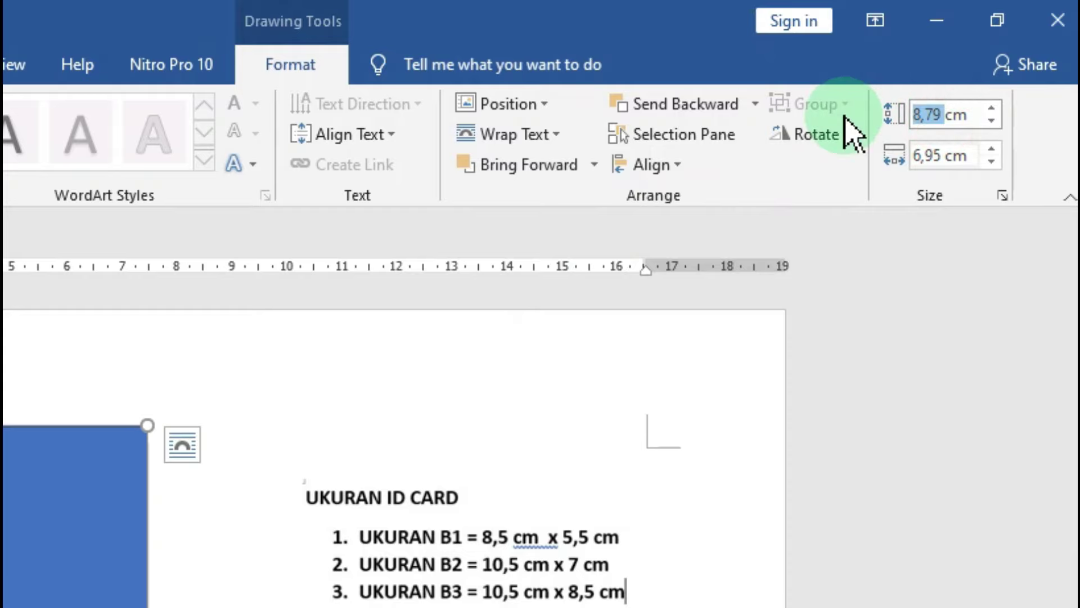
pyautogui.write('10,5cm')
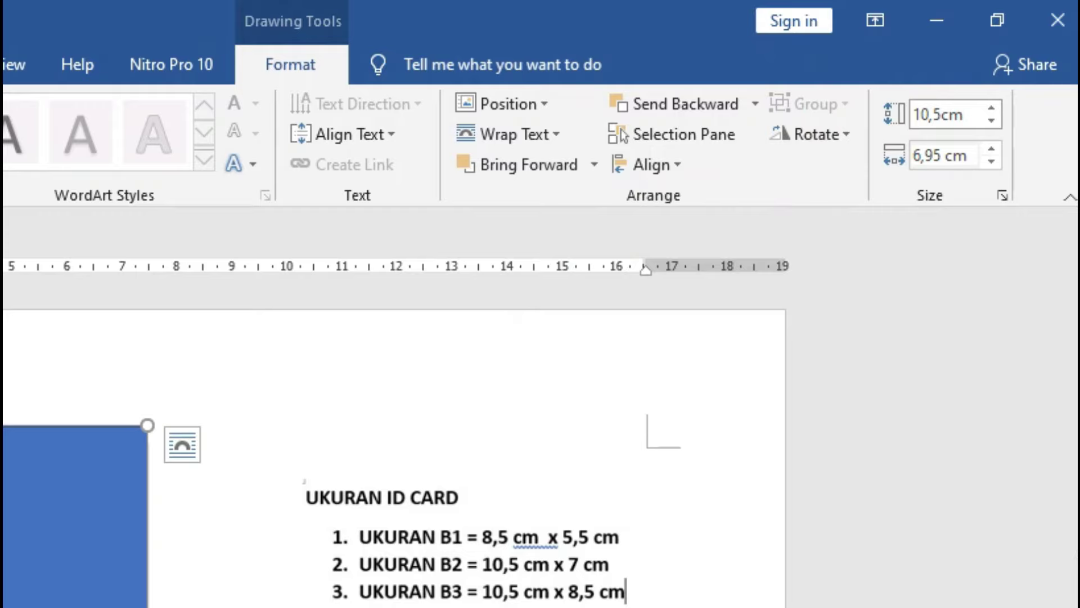
pyautogui.click(931, 153)
pyautogui.tripleClick(935, 156)
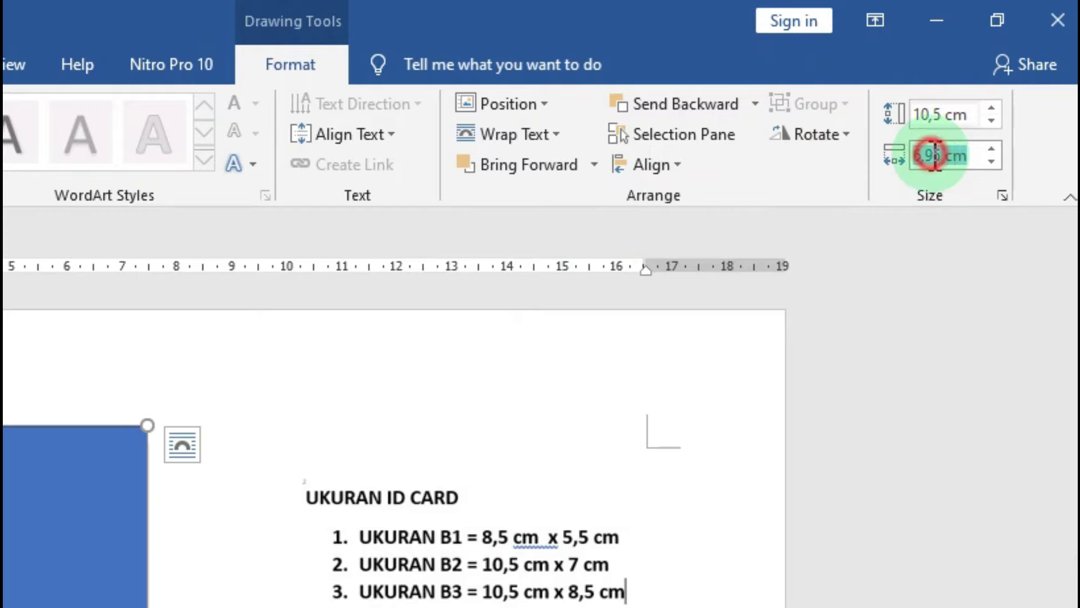
pyautogui.click(945, 157)
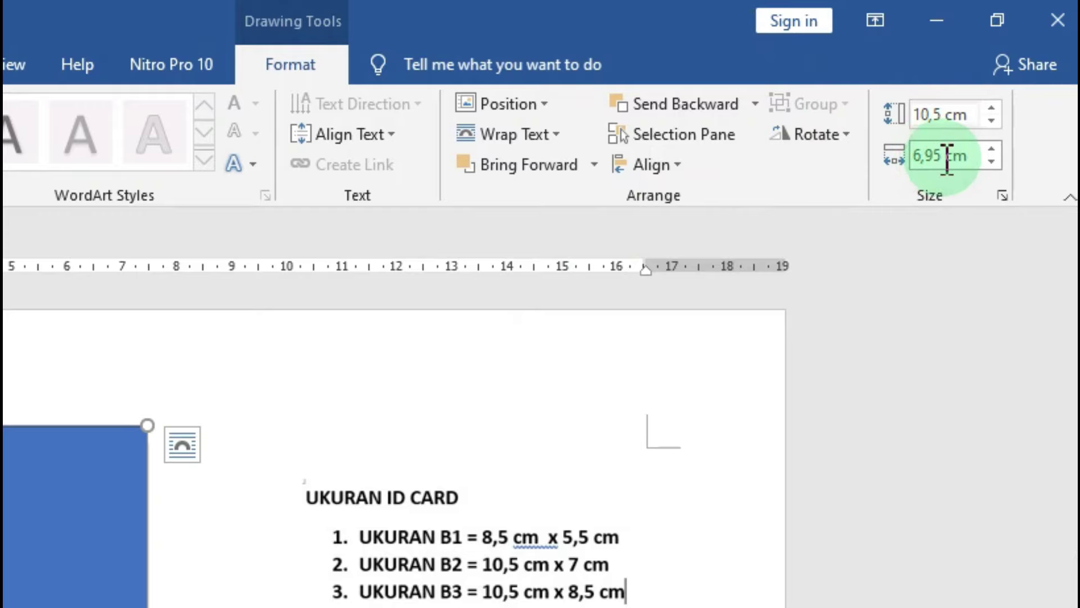
pyautogui.write('7')
pyautogui.press('Return')
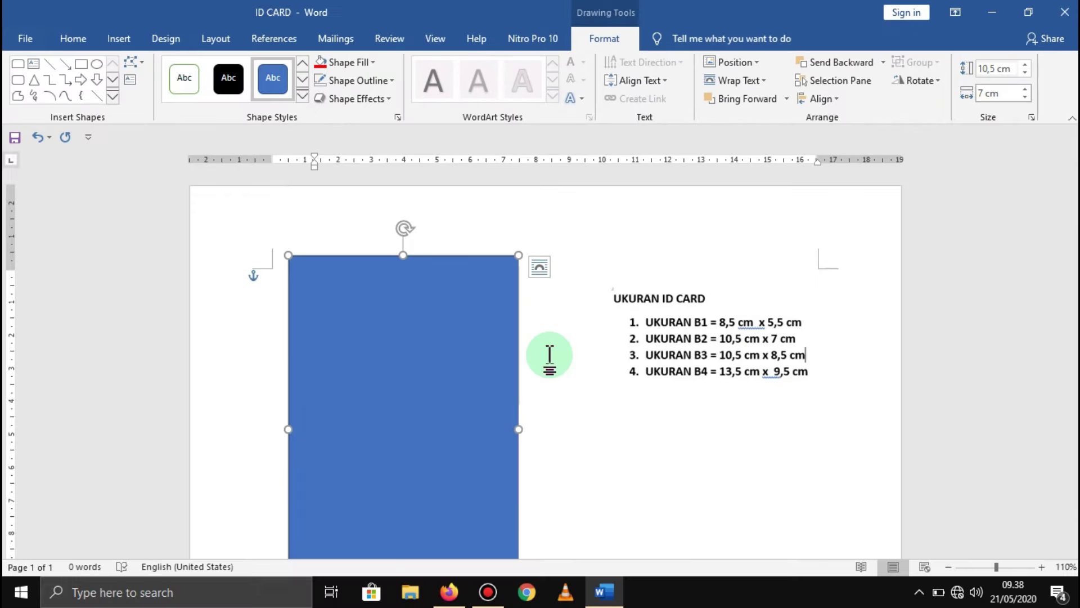
pyautogui.click(441, 367)
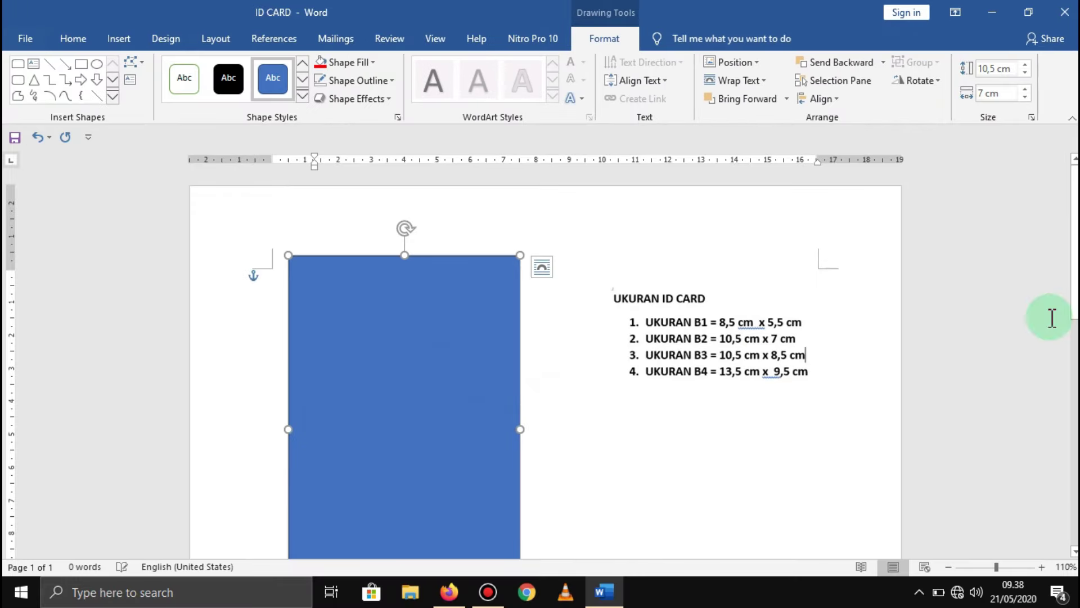
pyautogui.scroll(-2, 441, 367)
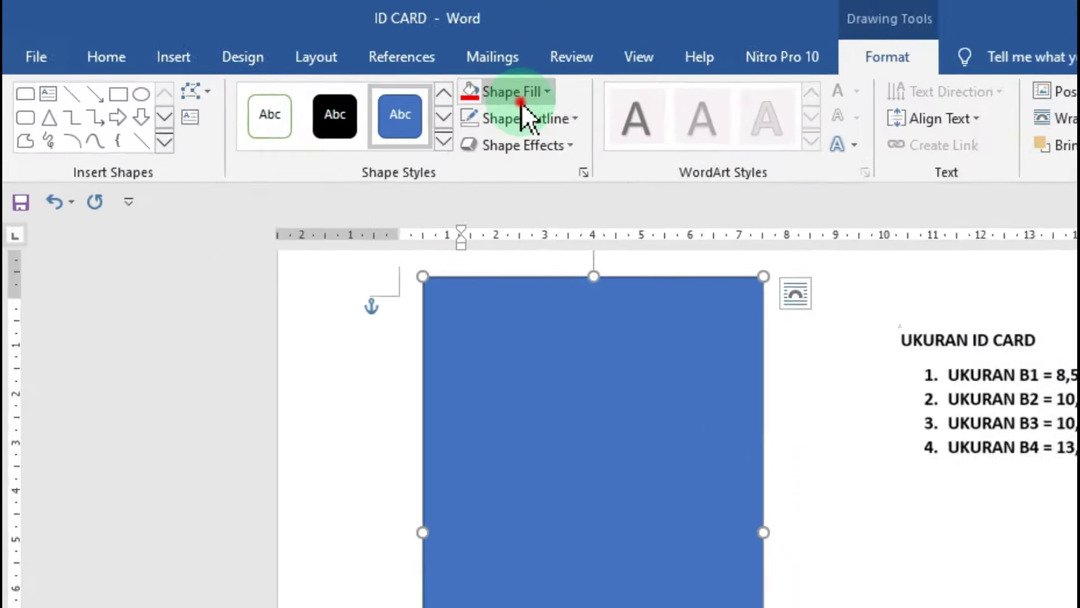
# Fill the card rectangle with light blue and remove its outline
pyautogui.click(349, 62)
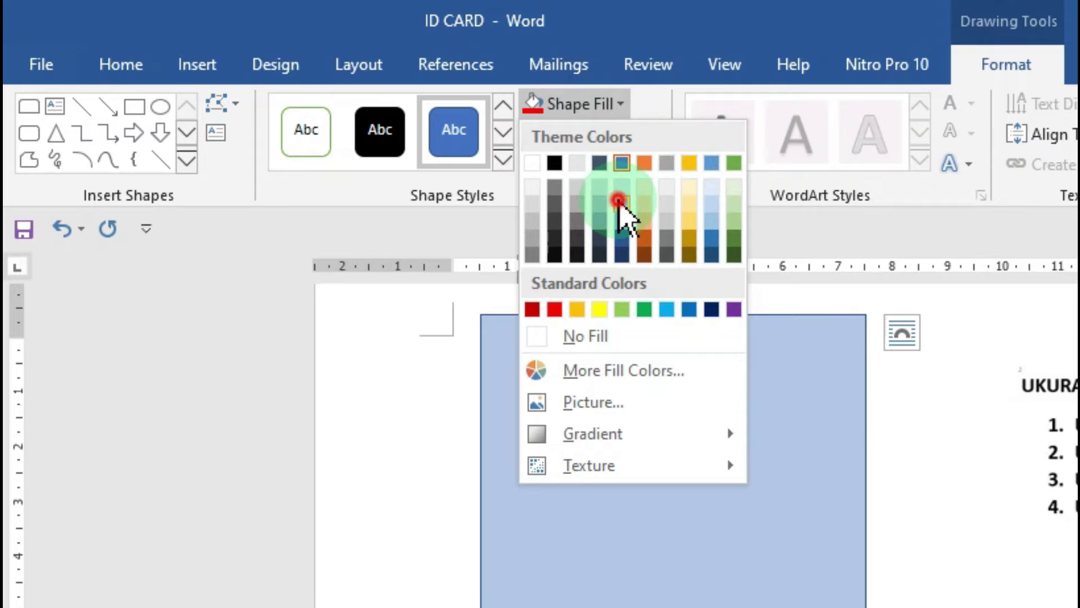
pyautogui.click(619, 201)
pyautogui.click(625, 138)
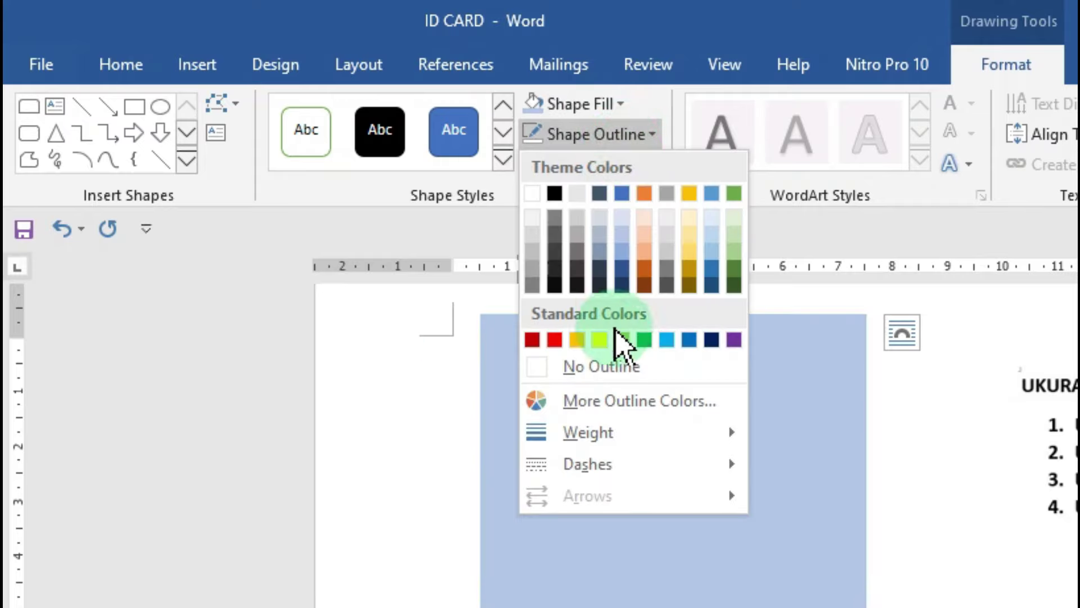
pyautogui.click(613, 366)
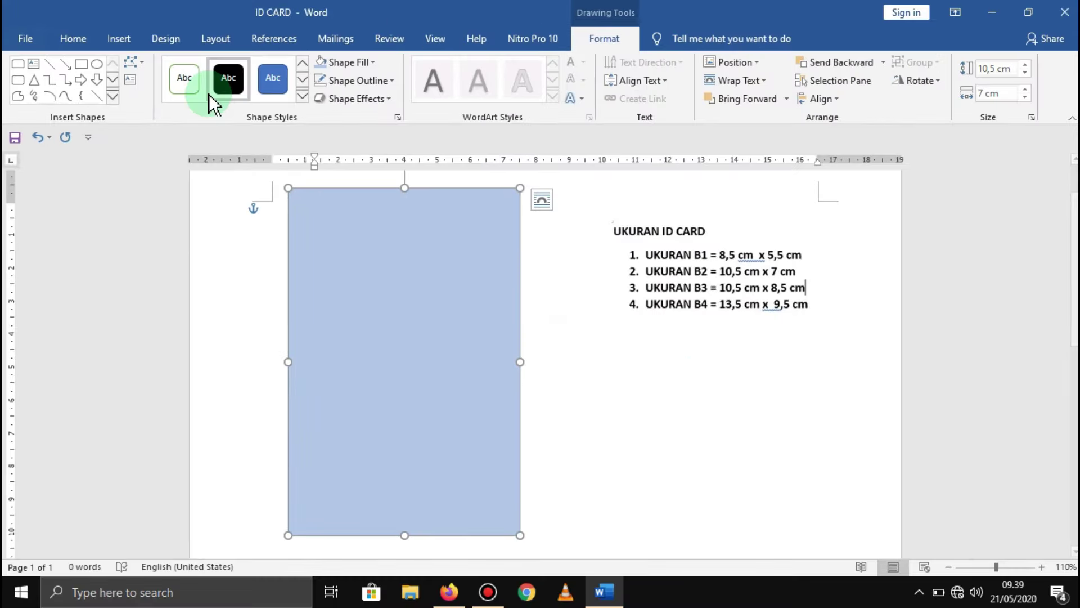
pyautogui.click(121, 40)
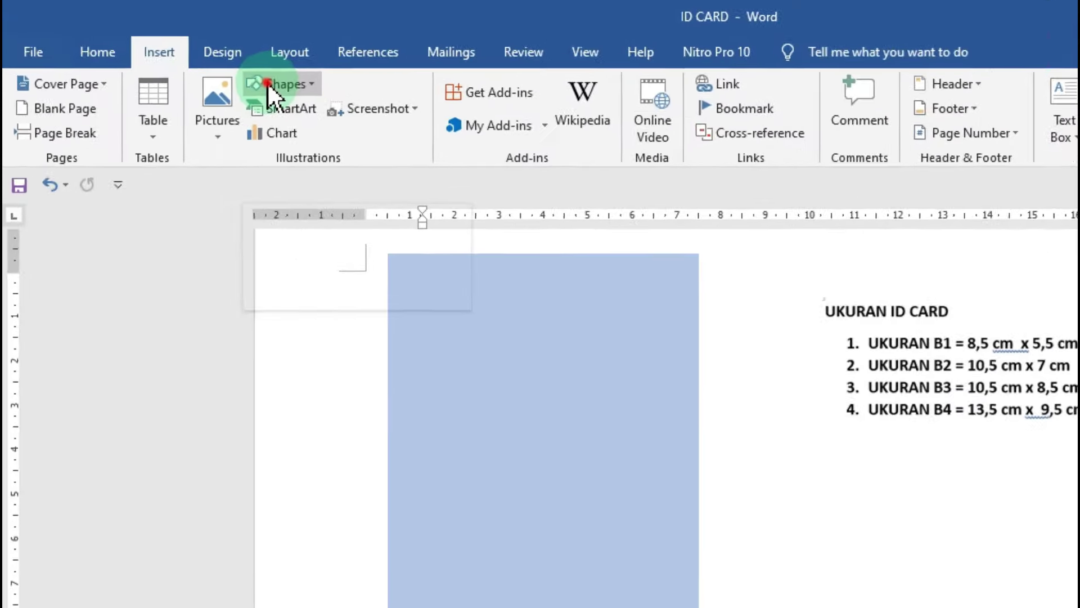
# Draw a top-corners-rounded rectangle header band, about 3,16 by 6,95 cm, across the card's top
pyautogui.click(199, 63)
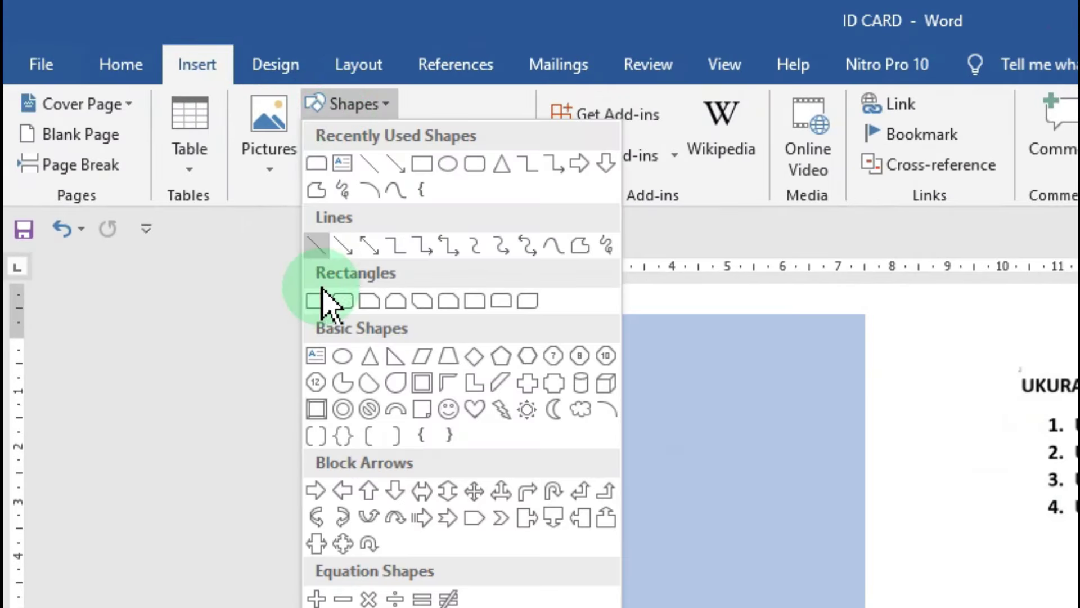
pyautogui.click(497, 305)
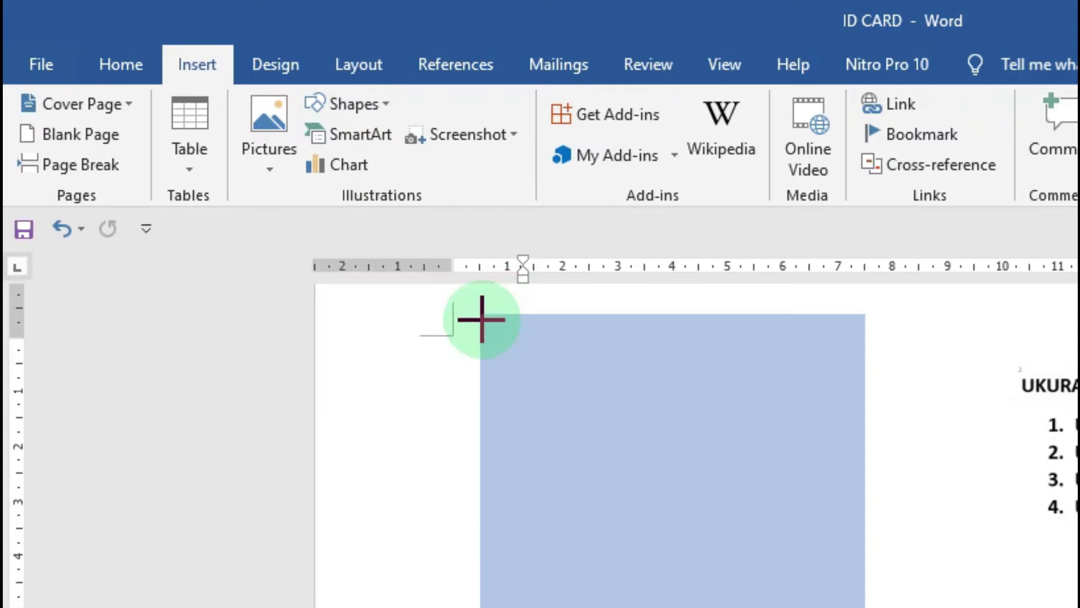
pyautogui.moveTo(481, 317); pyautogui.dragTo(864, 483)
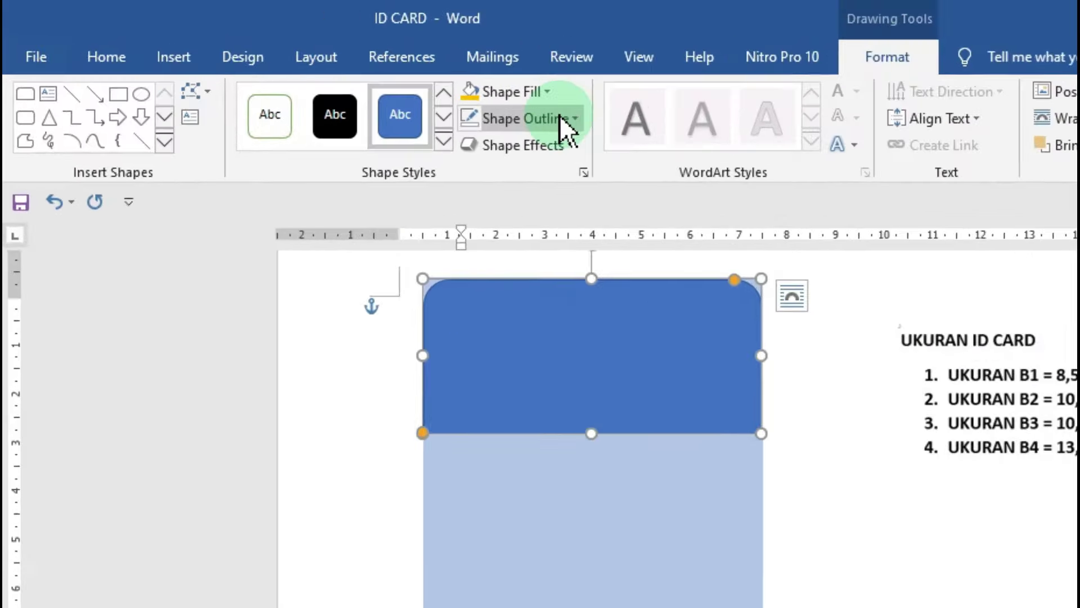
# Give the header shape no outline and a gold fill
pyautogui.click(379, 82)
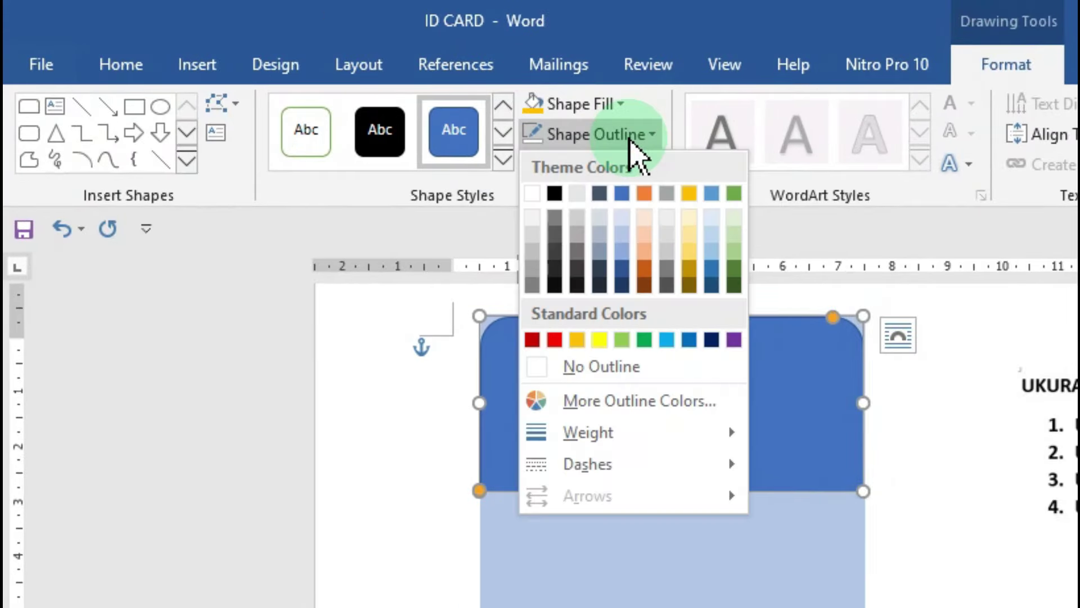
pyautogui.click(623, 369)
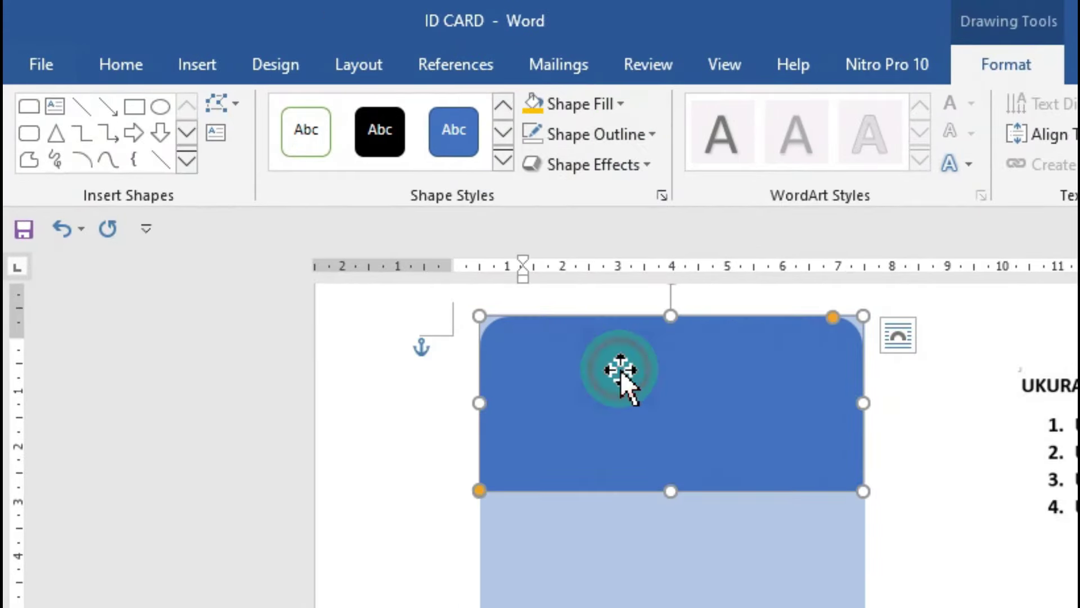
pyautogui.click(597, 106)
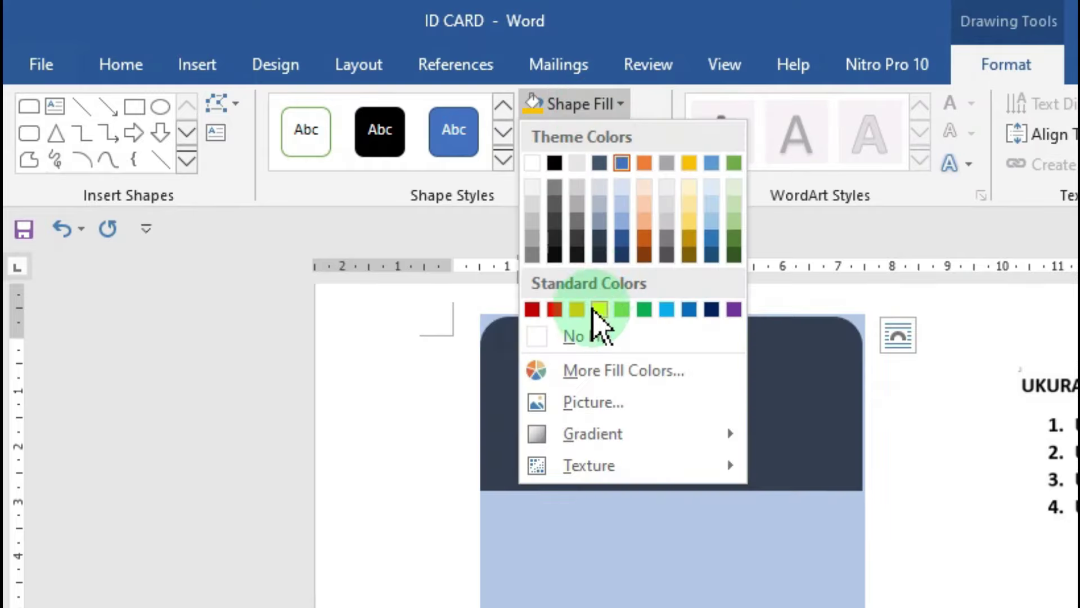
pyautogui.click(577, 309)
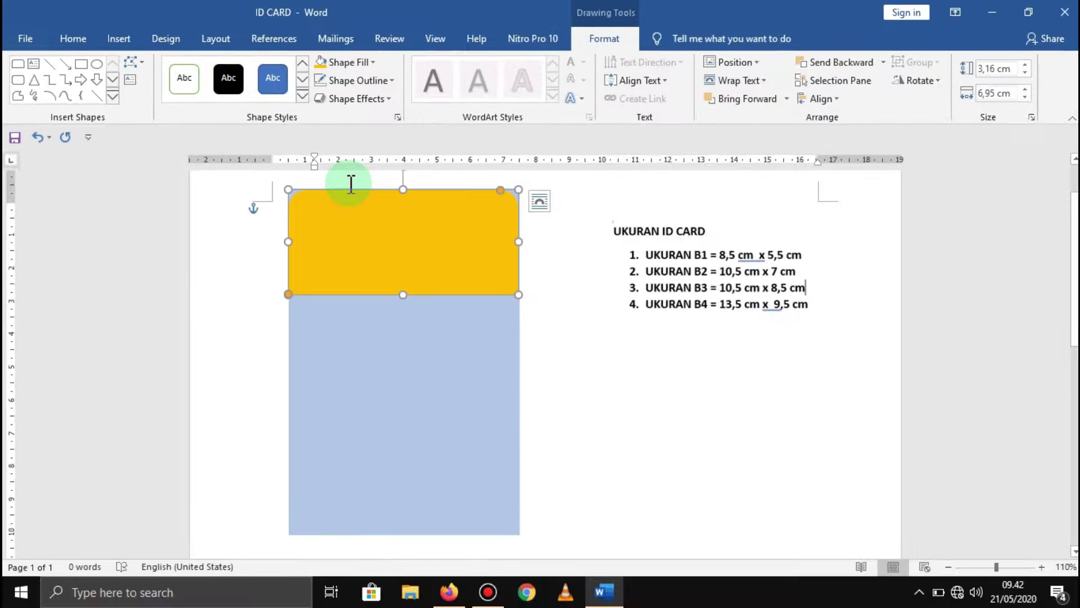
# Flip the gold header vertically and stretch it to the card edge, about 3,33 cm tall
pyautogui.click(911, 83)
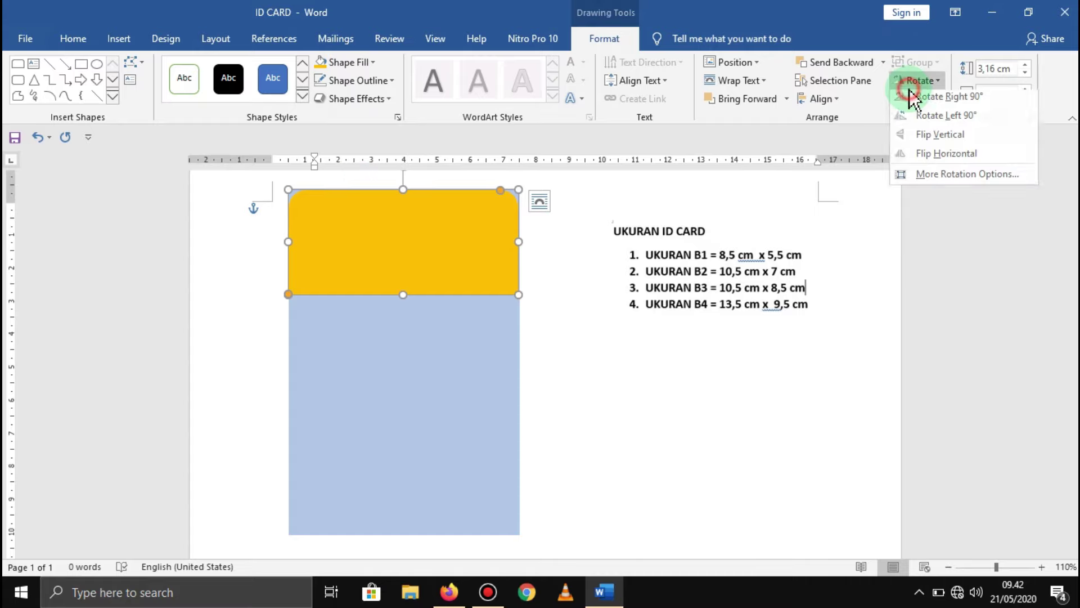
pyautogui.click(949, 140)
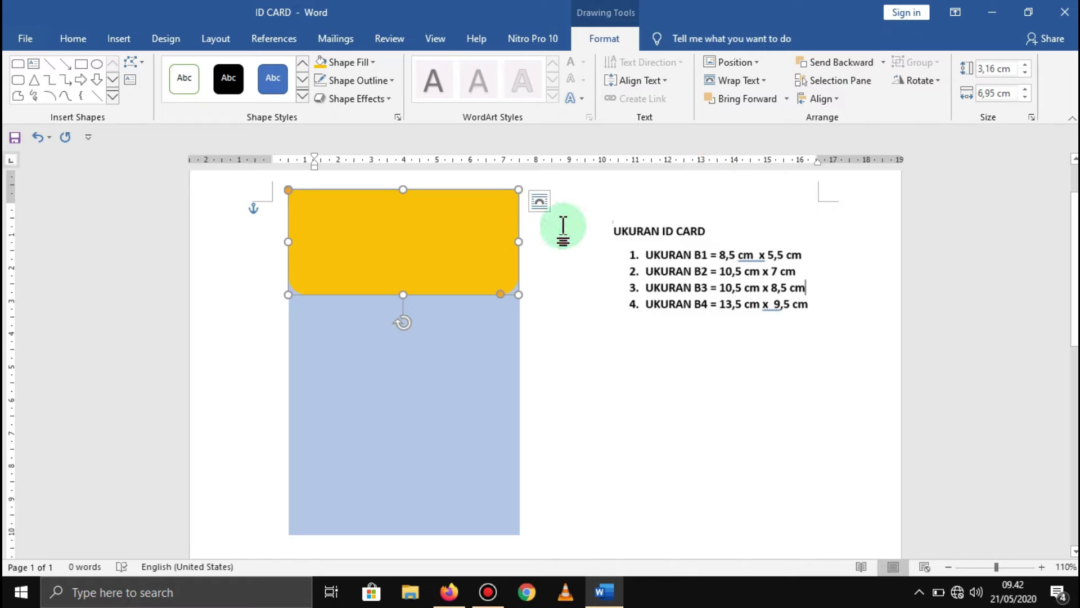
pyautogui.moveTo(518, 240); pyautogui.dragTo(519, 241)
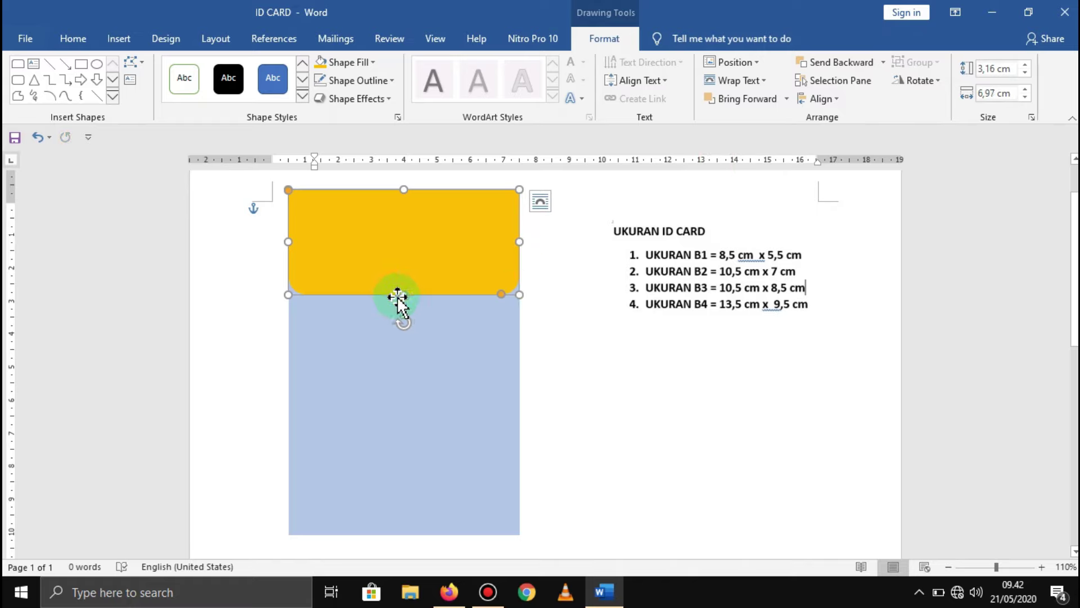
pyautogui.moveTo(403, 294); pyautogui.dragTo(401, 300)
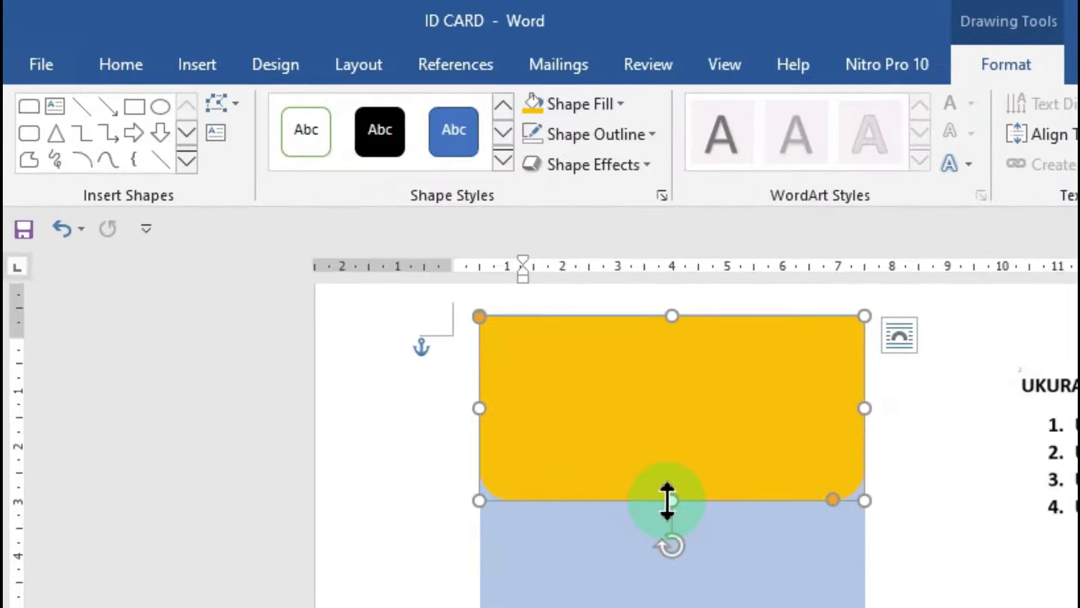
# Paste a copy of the gold header, align it over the original, and shorten it slightly
pyautogui.click(128, 72)
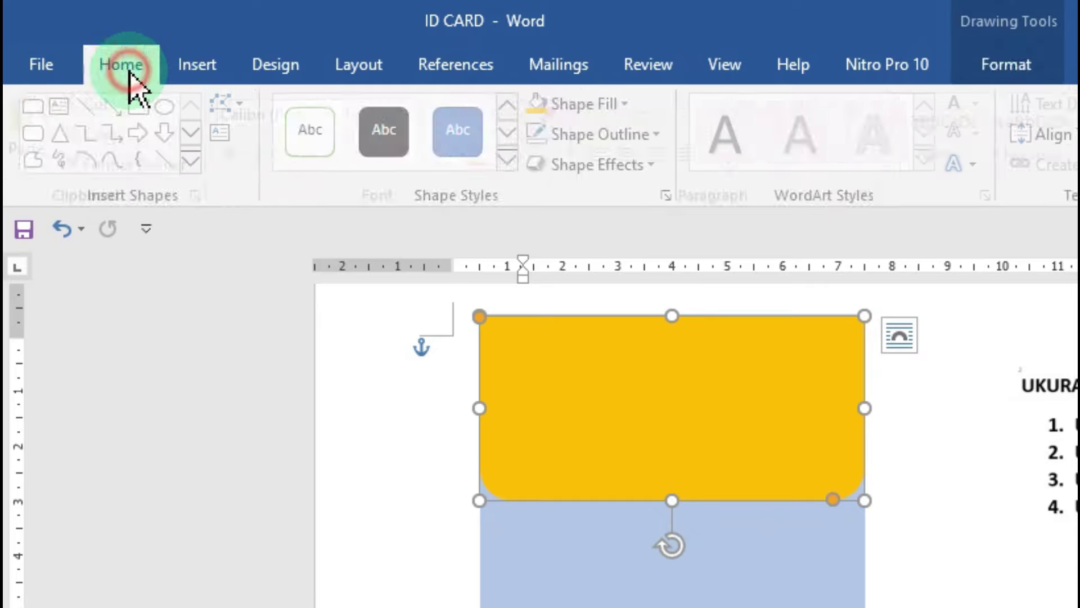
pyautogui.click(108, 133)
pyautogui.click(53, 134)
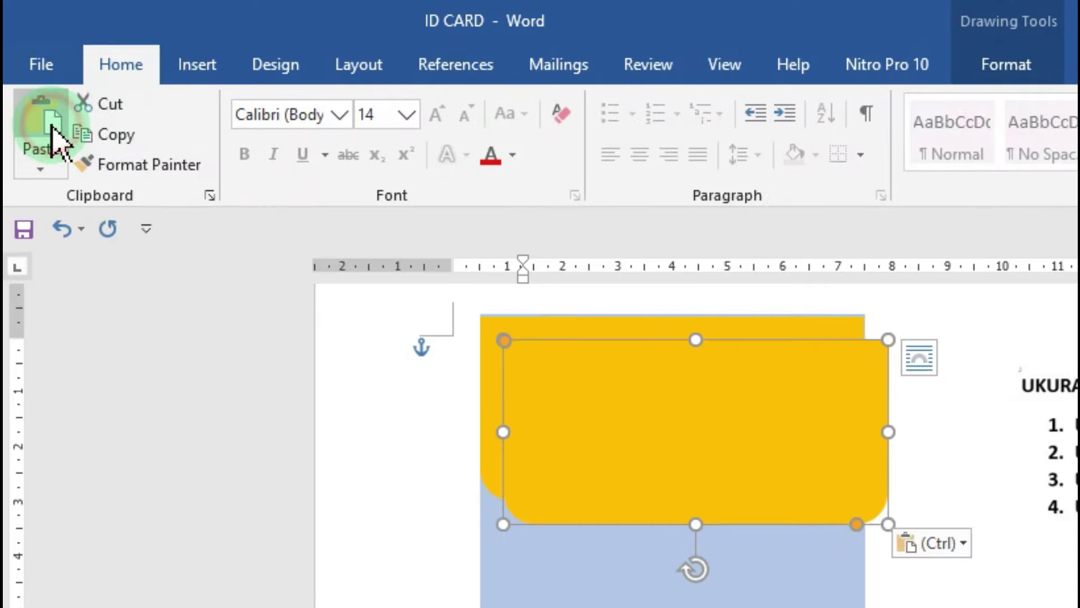
pyautogui.moveTo(559, 334); pyautogui.dragTo(541, 335)
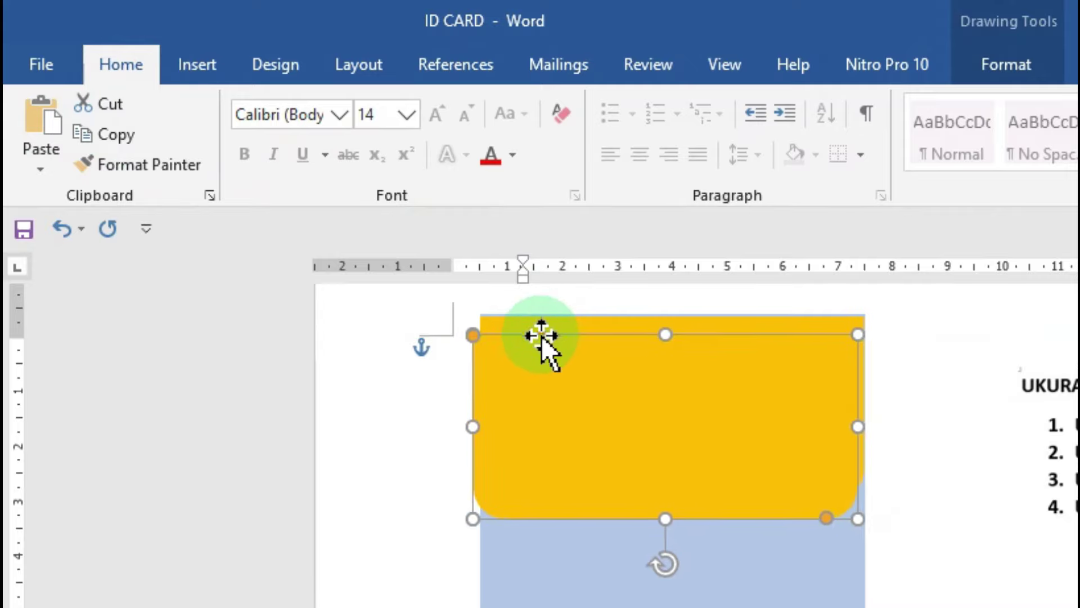
pyautogui.press('Up')
pyautogui.press('Right')
pyautogui.press('Up')
pyautogui.press('Up')
pyautogui.press('Up')
pyautogui.press('Up')
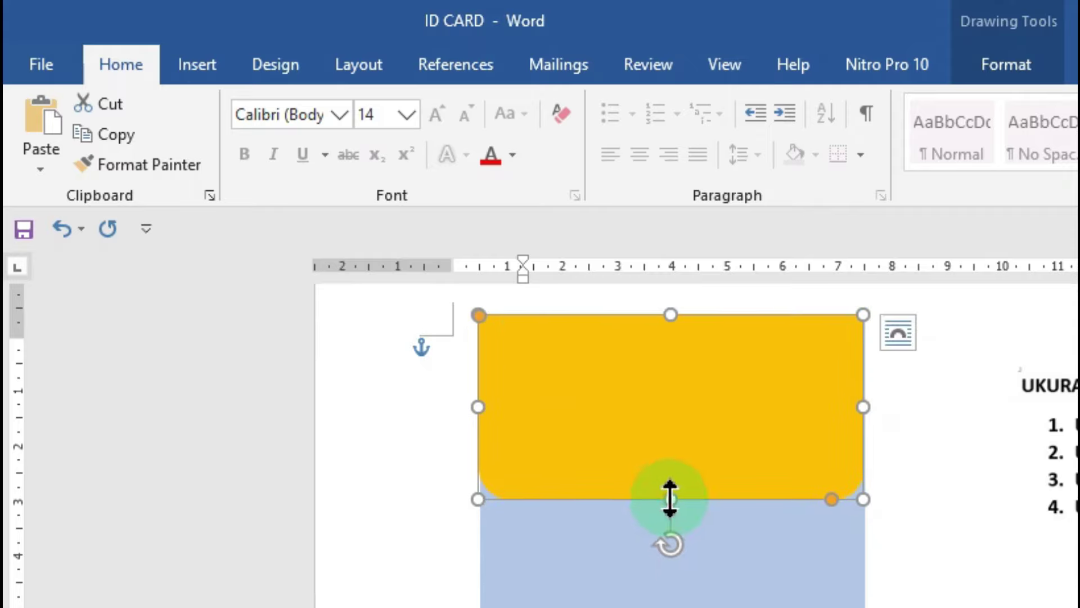
pyautogui.moveTo(670, 498); pyautogui.dragTo(670, 485)
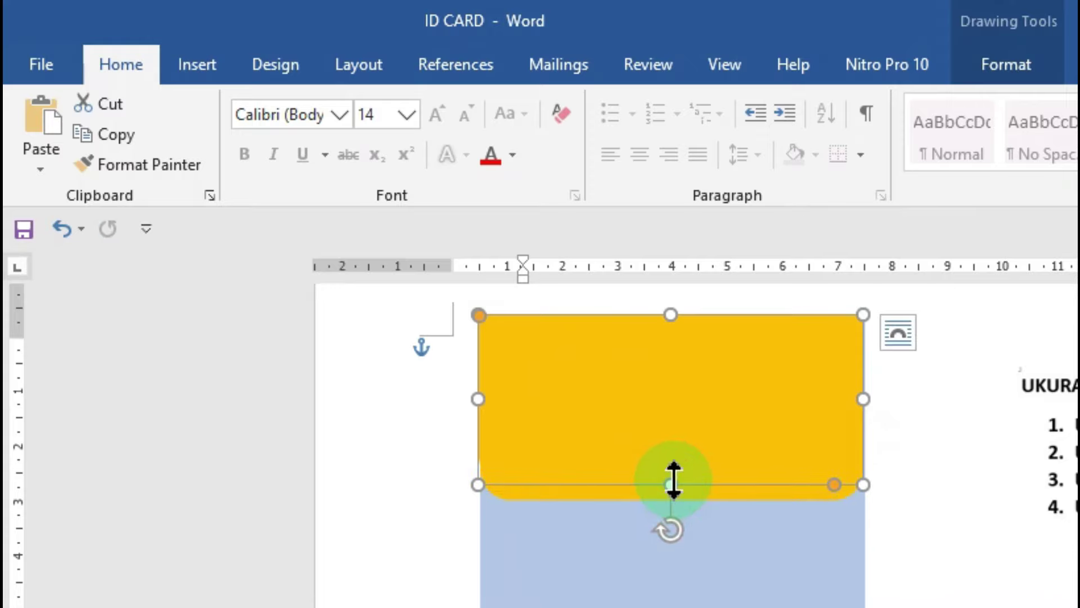
pyautogui.click(1041, 71)
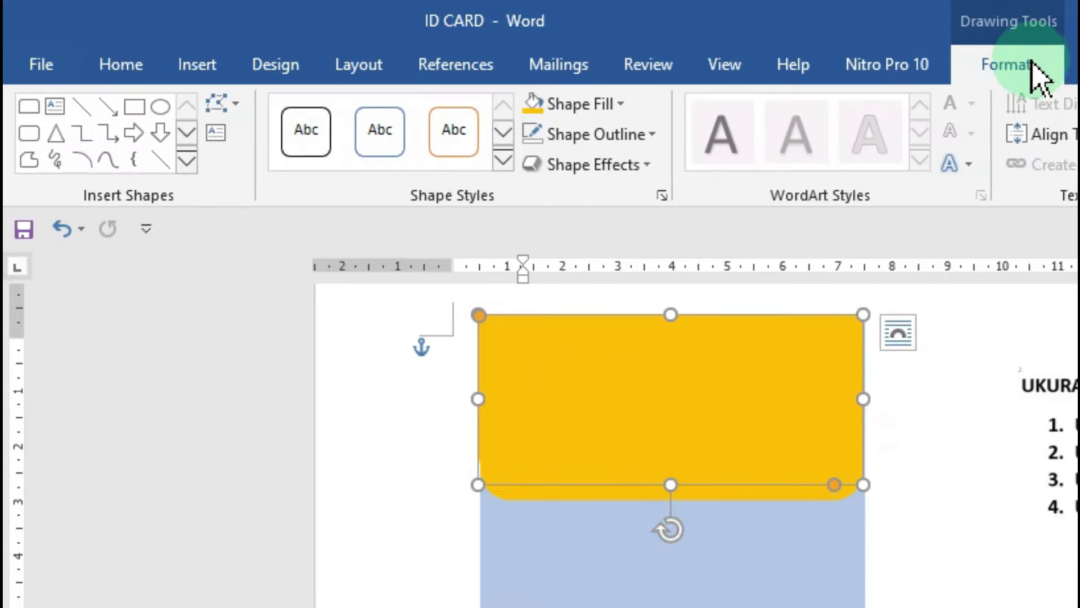
# Fill the shorter duplicate with Blue, Accent 1, Darker 50%, leaving a thin gold strip
pyautogui.click(619, 106)
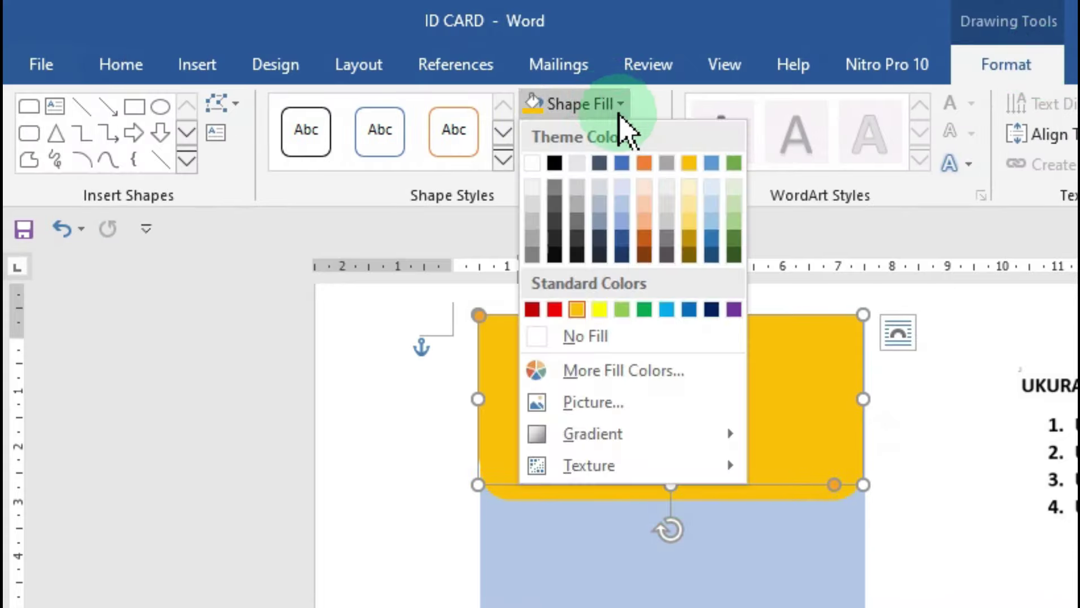
pyautogui.click(625, 254)
pyautogui.click(920, 526)
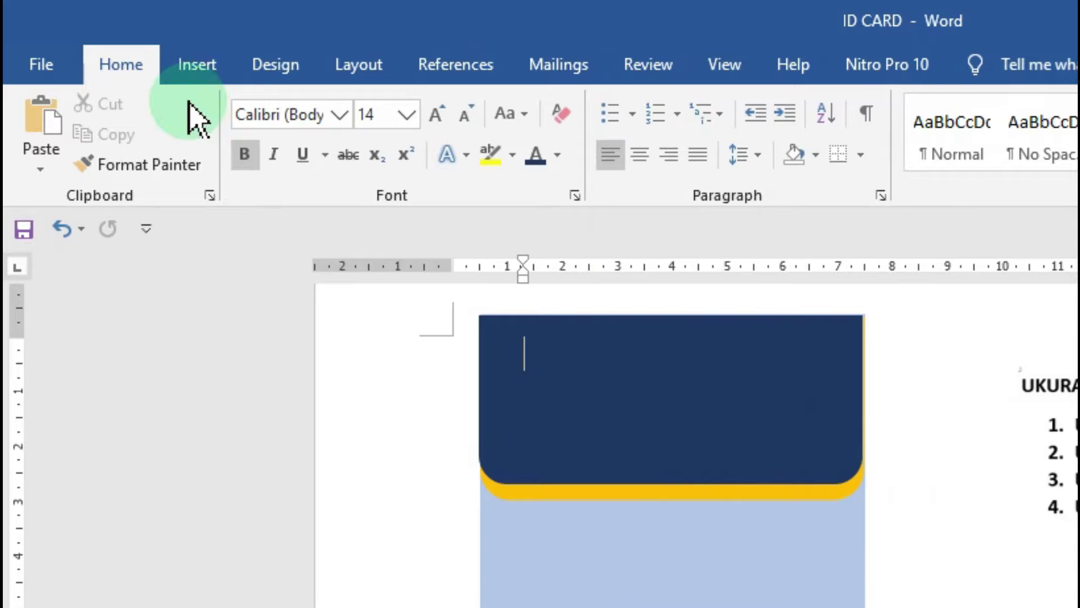
# Draw a 3,74 cm circle below the header
pyautogui.click(198, 81)
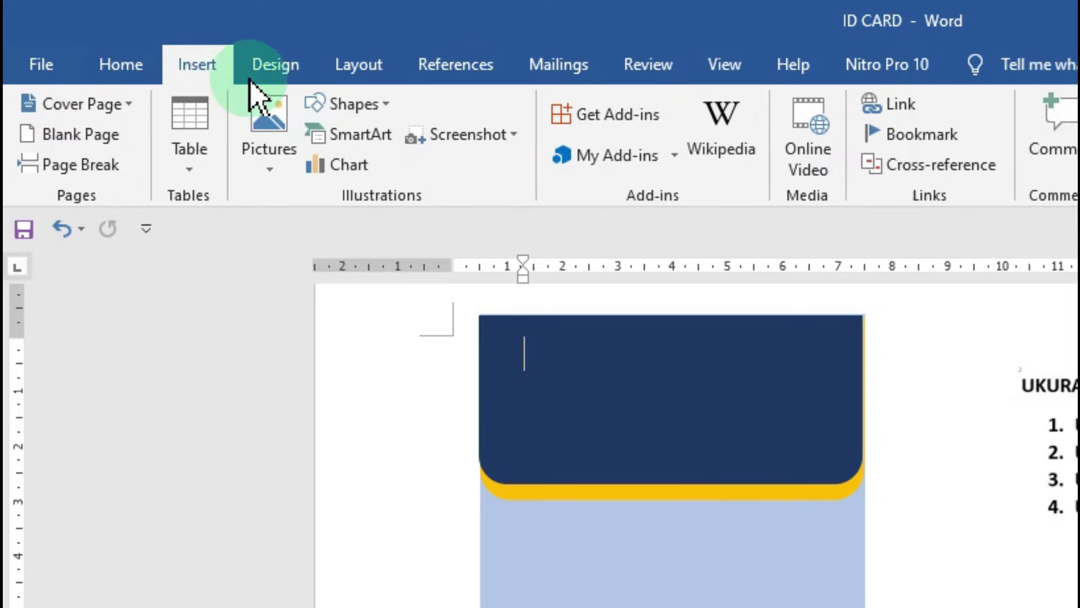
pyautogui.click(353, 105)
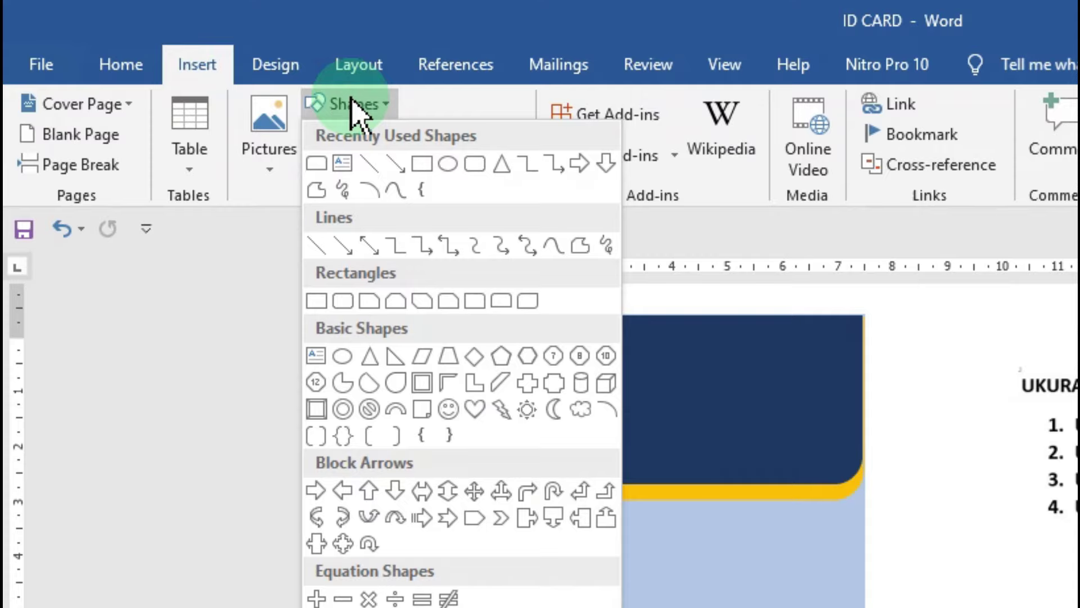
pyautogui.click(450, 162)
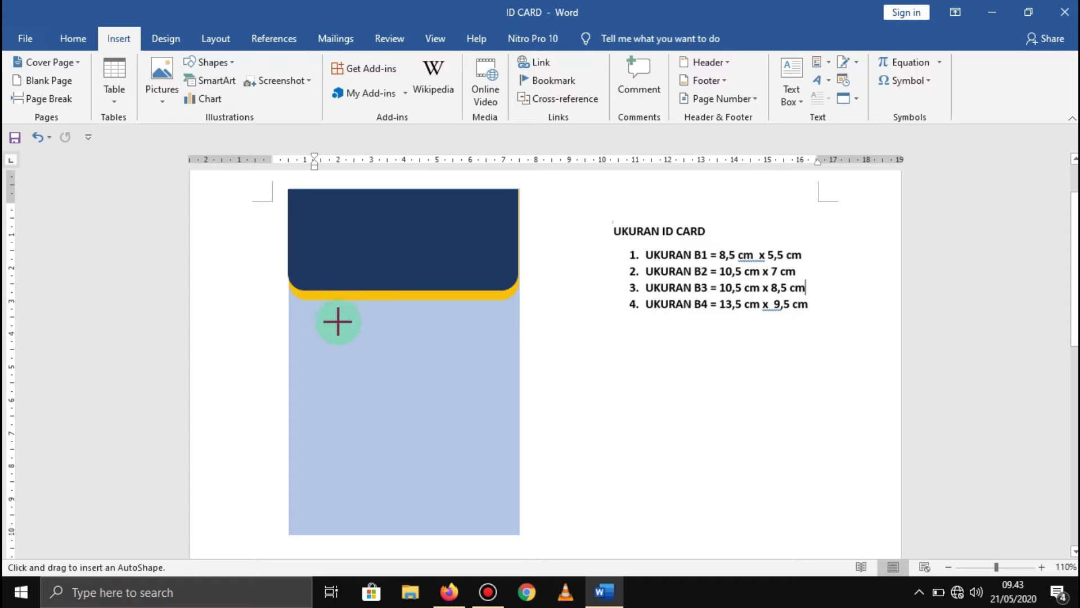
pyautogui.moveTo(337, 319); pyautogui.dragTo(452, 436)
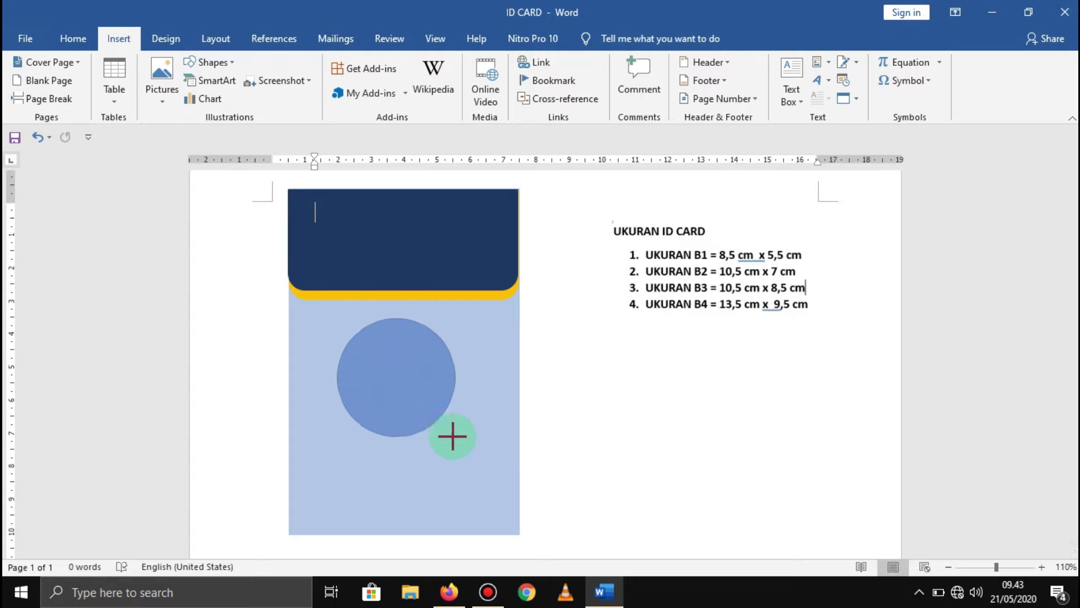
pyautogui.moveTo(453, 438); pyautogui.dragTo(467, 441)
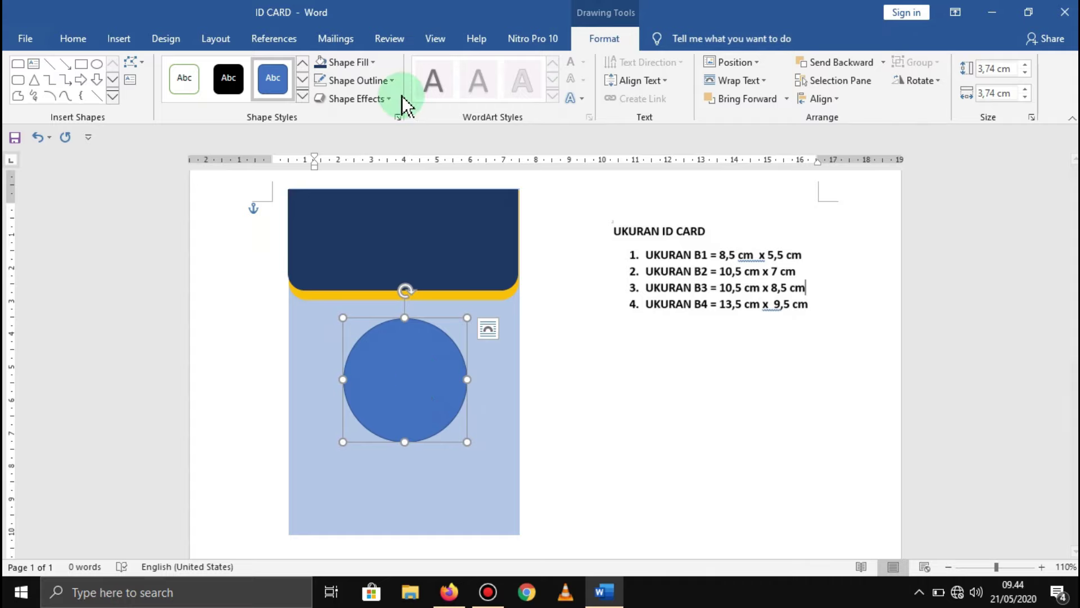
# Give the circle no fill and a 2¼ pt dash-dot outline
pyautogui.click(374, 63)
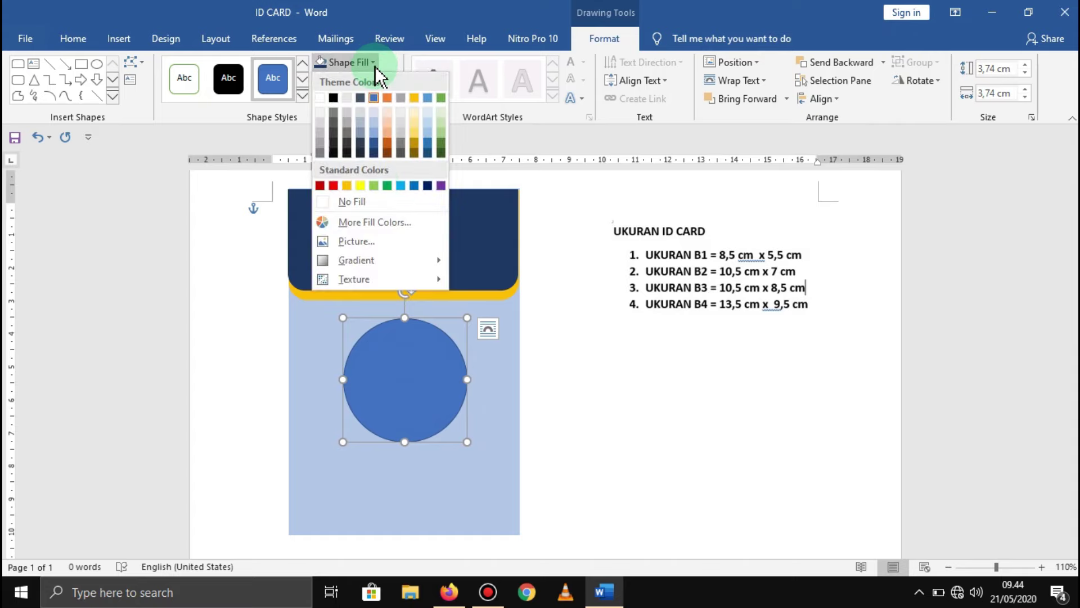
pyautogui.click(374, 203)
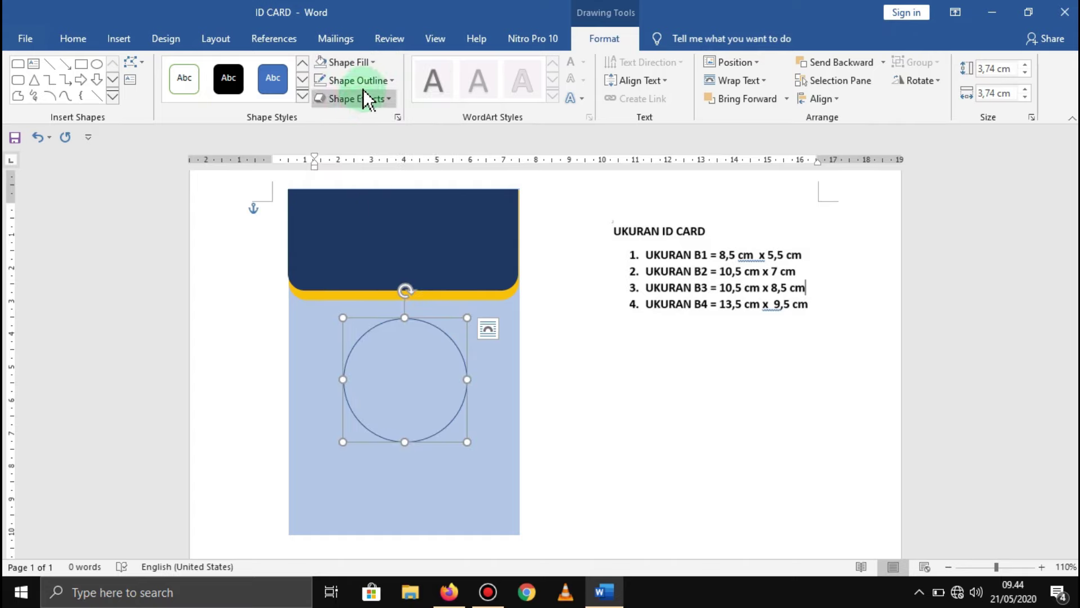
pyautogui.click(363, 81)
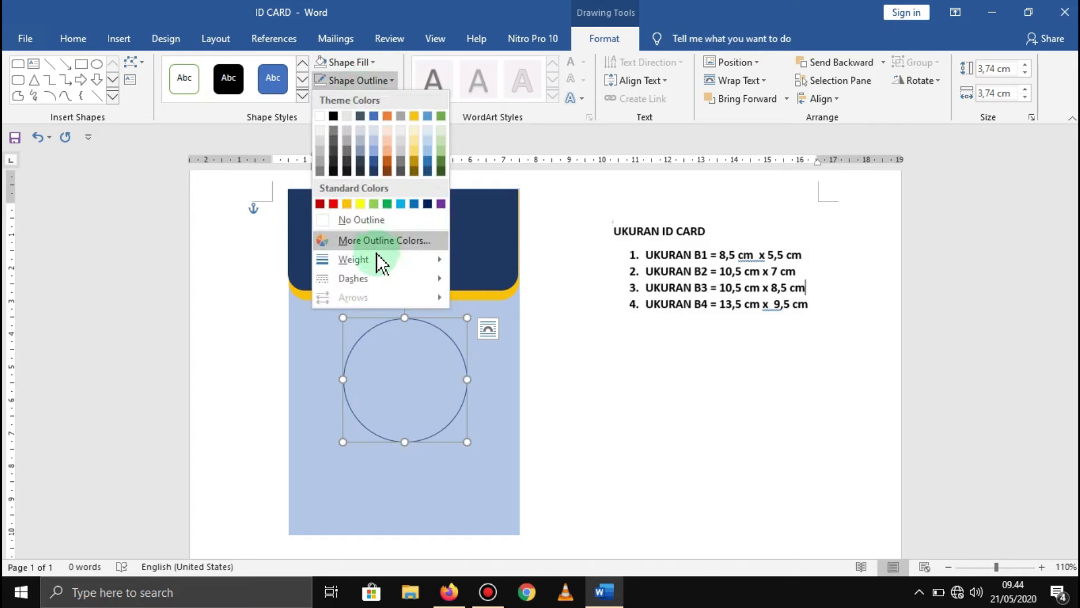
pyautogui.moveTo(353, 258)
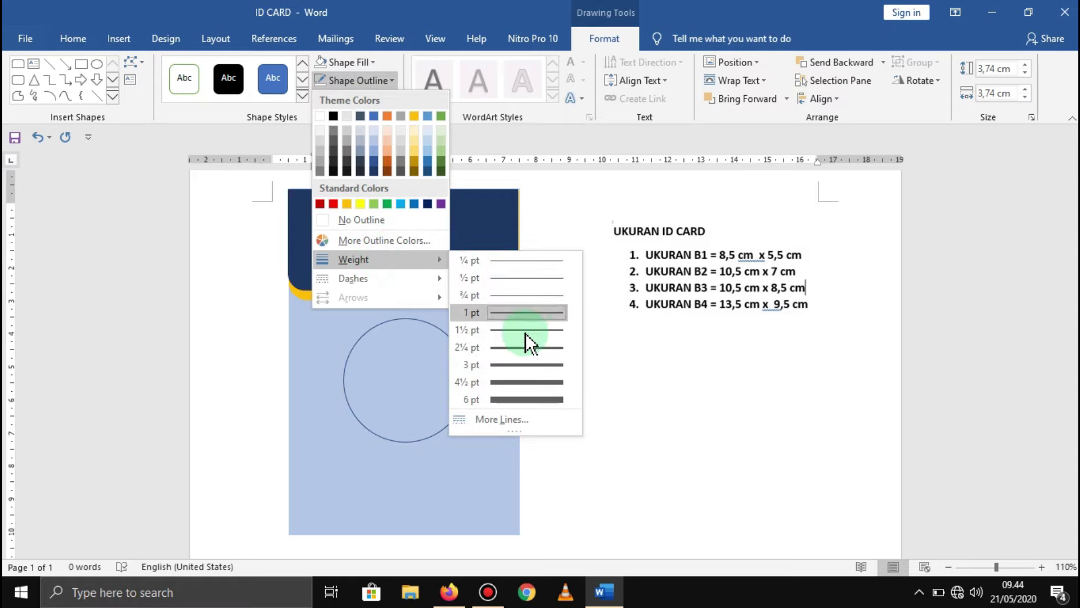
pyautogui.click(522, 344)
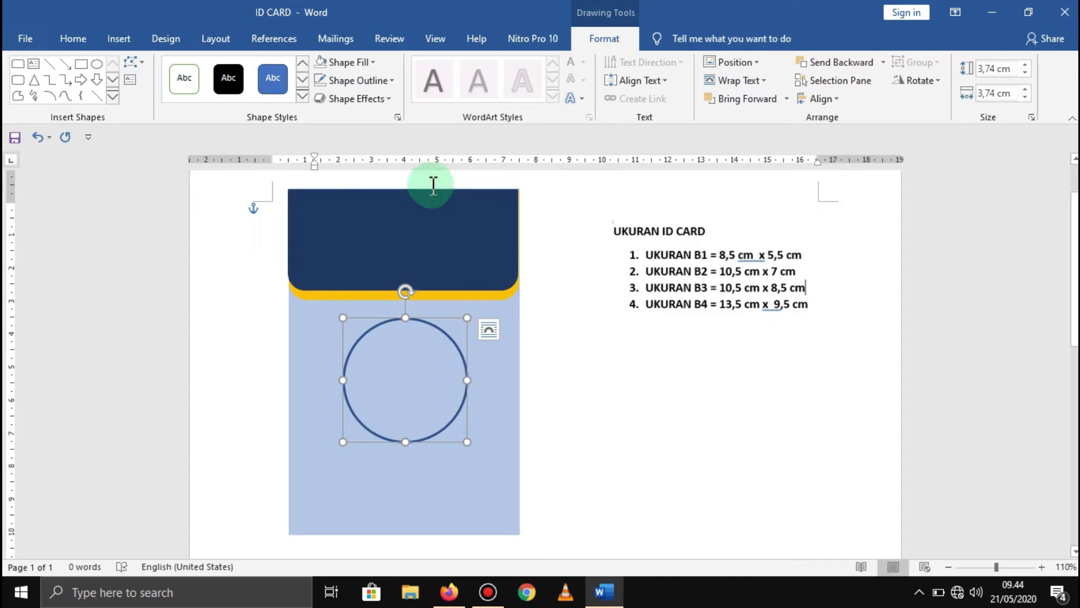
pyautogui.click(386, 84)
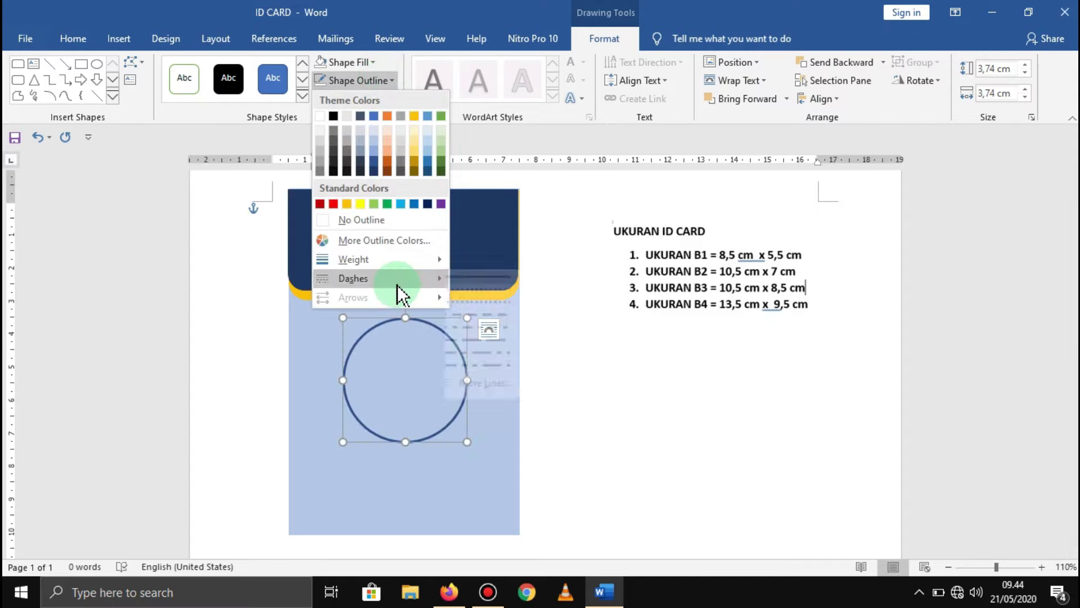
pyautogui.moveTo(352, 278)
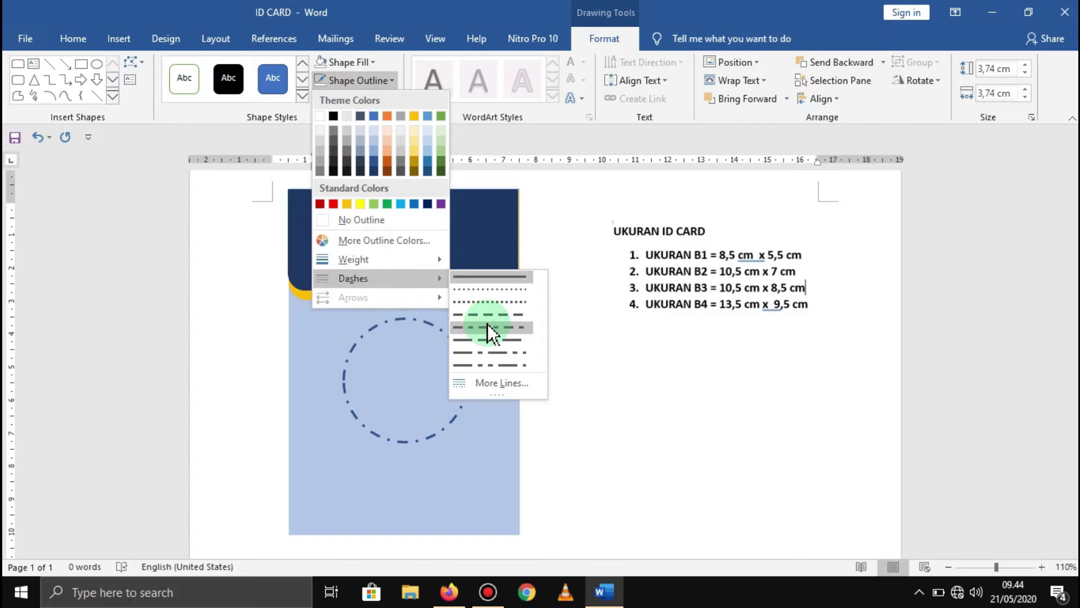
pyautogui.click(487, 322)
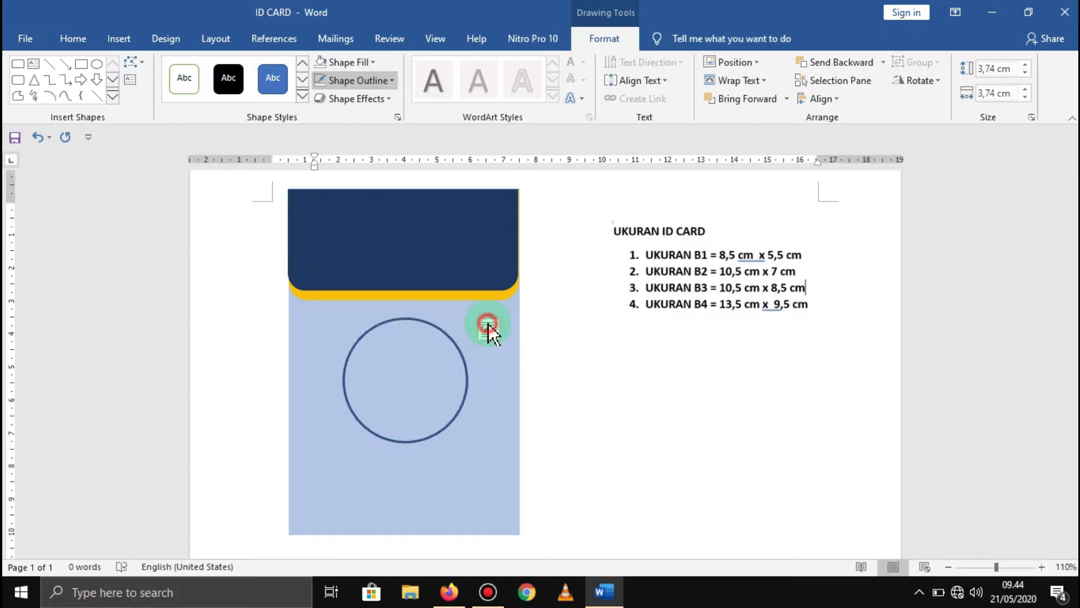
pyautogui.click(585, 417)
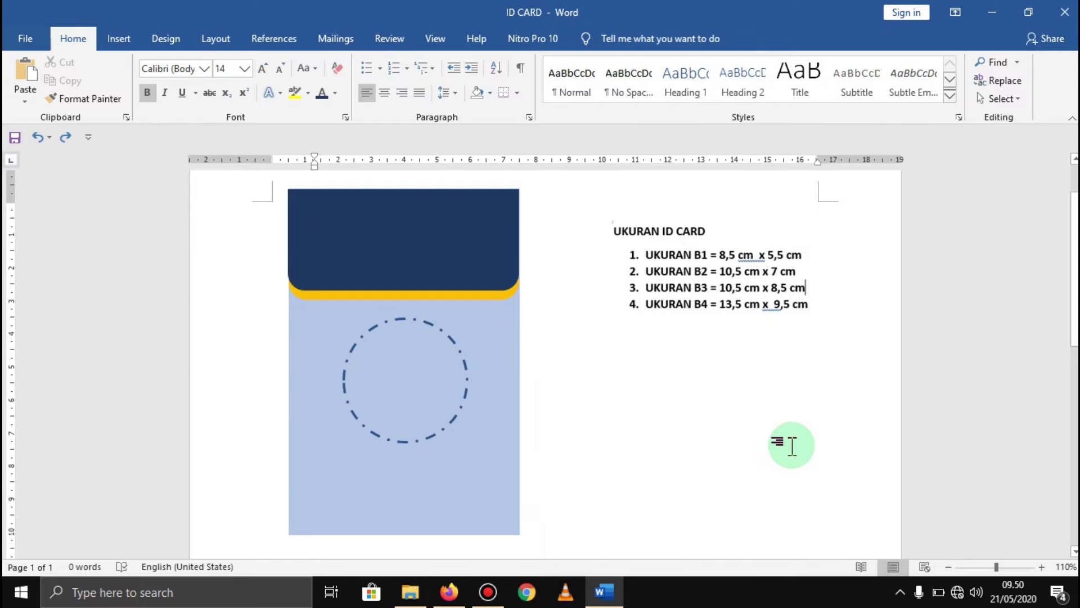
# Draw a rounded rectangle bar, about 1,1 by 6,64 cm, beneath the circle
pyautogui.click(315, 212)
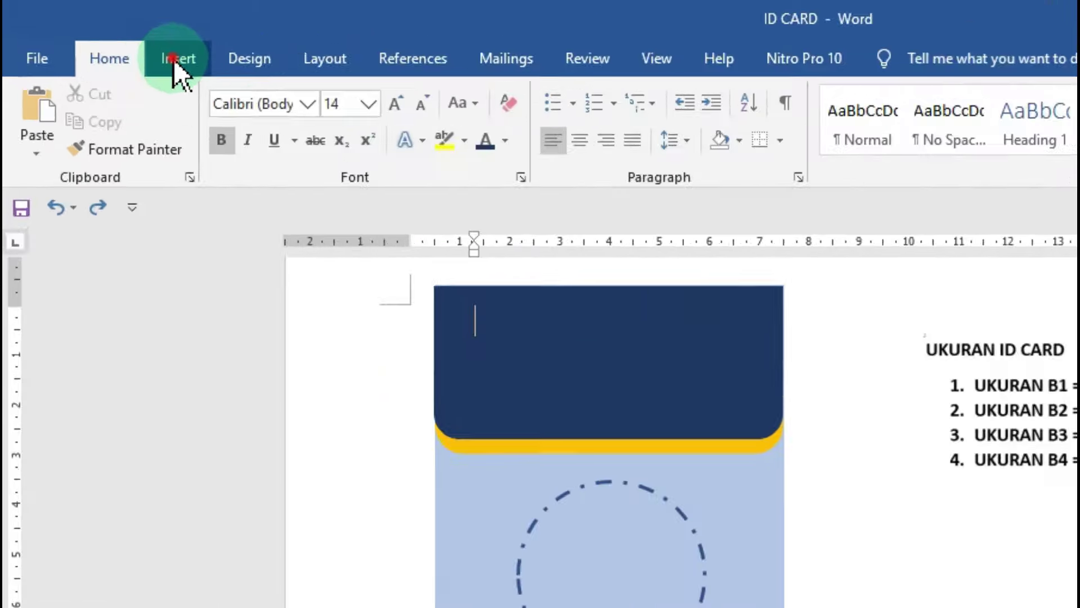
pyautogui.click(173, 59)
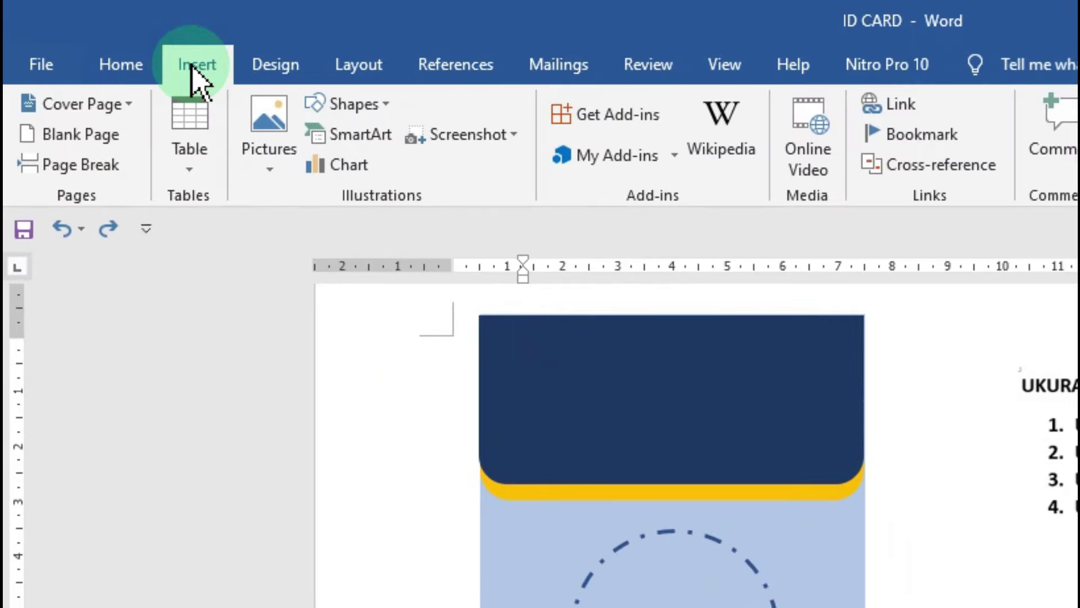
pyautogui.click(386, 104)
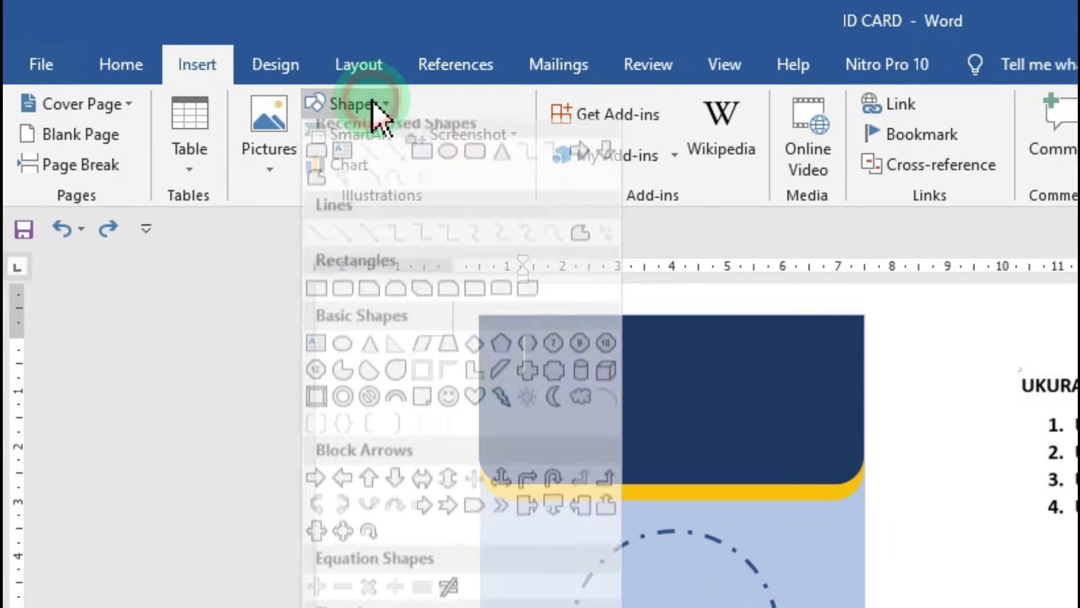
pyautogui.click(474, 164)
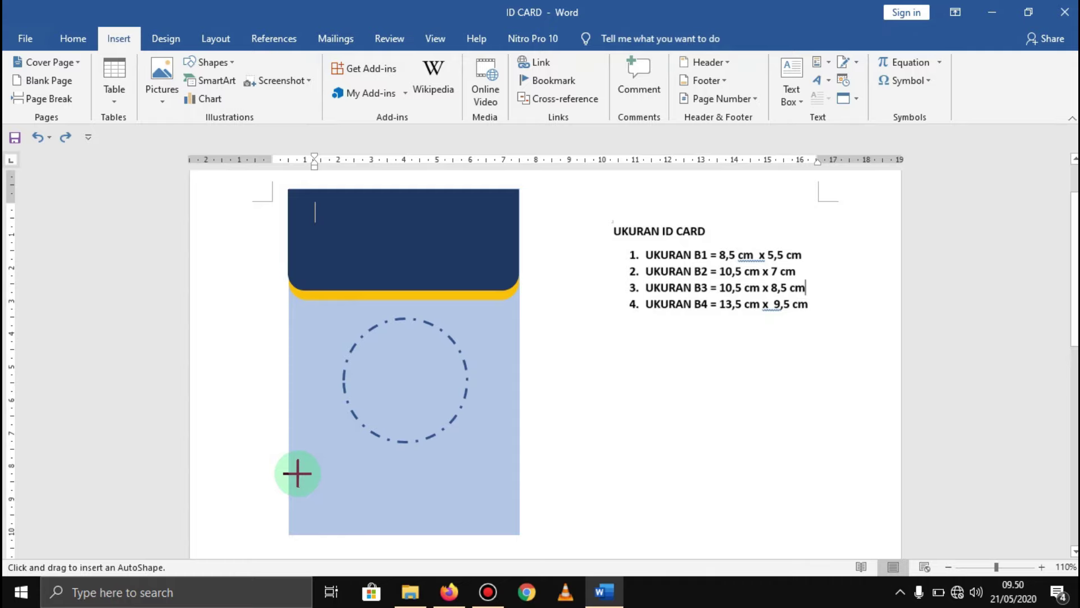
pyautogui.moveTo(295, 472)
pyautogui.mouseDown()
pyautogui.moveTo(513, 508)
pyautogui.moveTo(492, 488)
pyautogui.mouseUp()
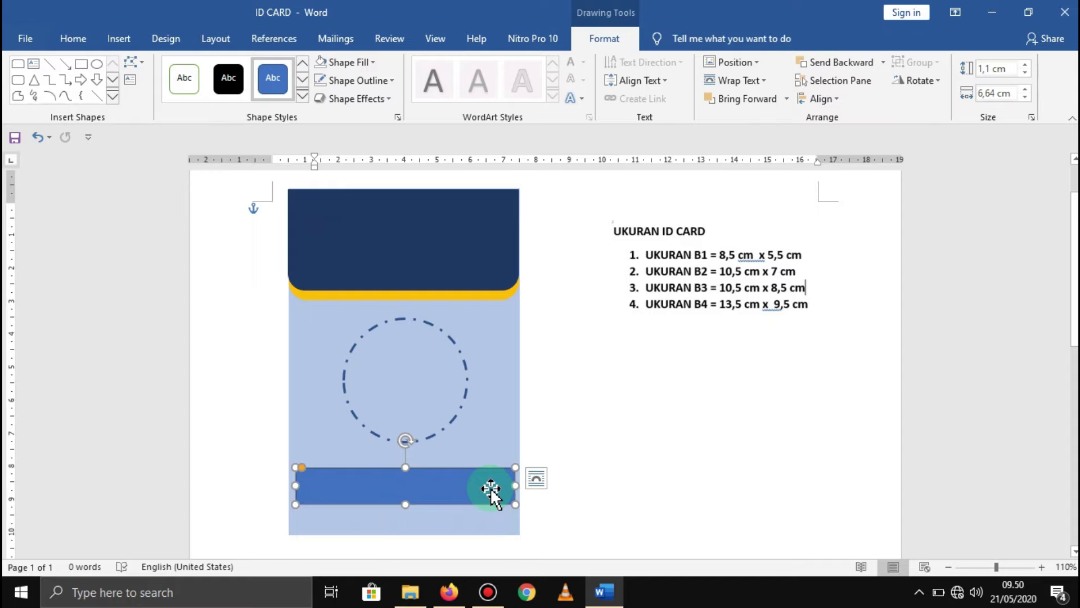
# Remove the bar's outline and fill it dark navy
pyautogui.click(607, 38)
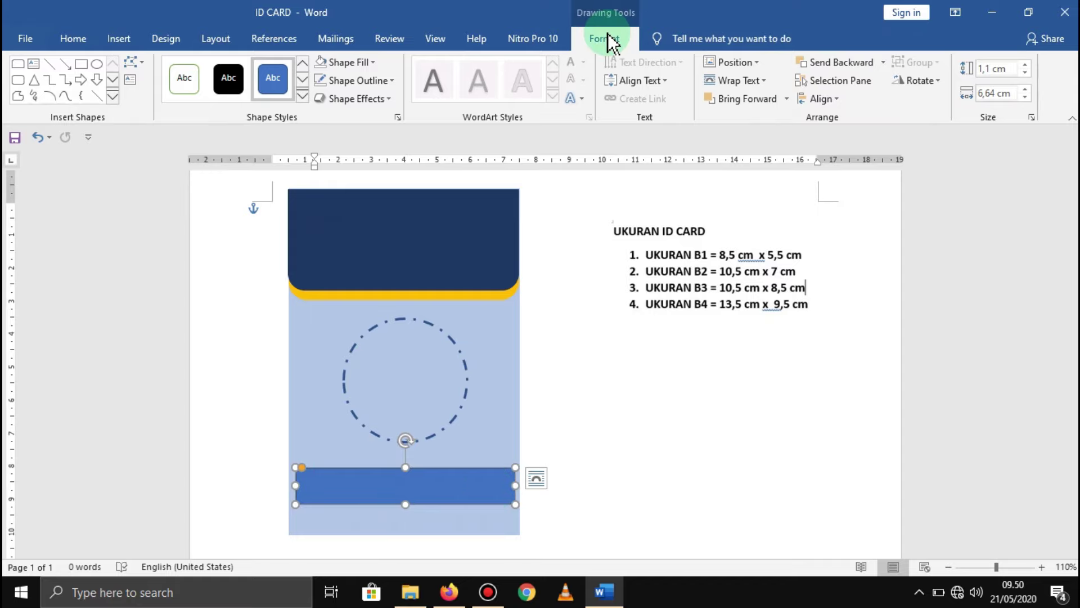
pyautogui.click(380, 81)
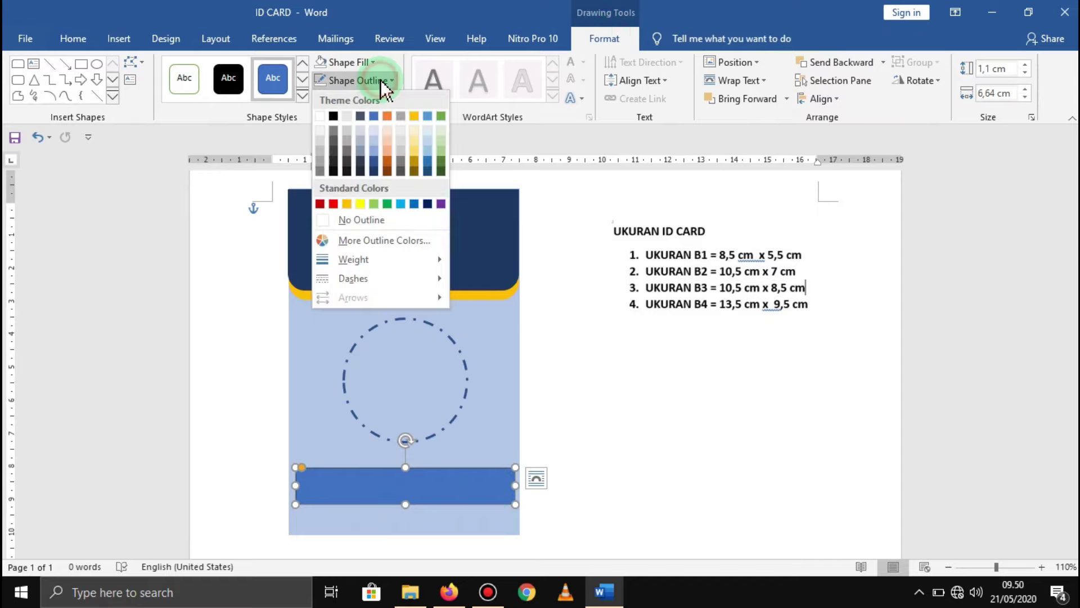
pyautogui.click(370, 216)
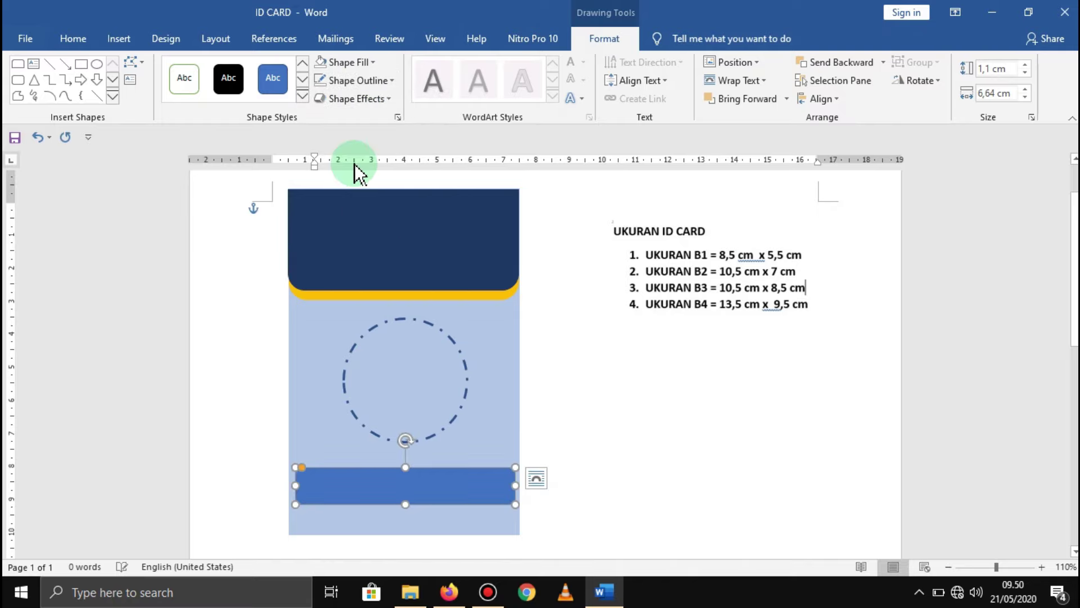
pyautogui.click(356, 66)
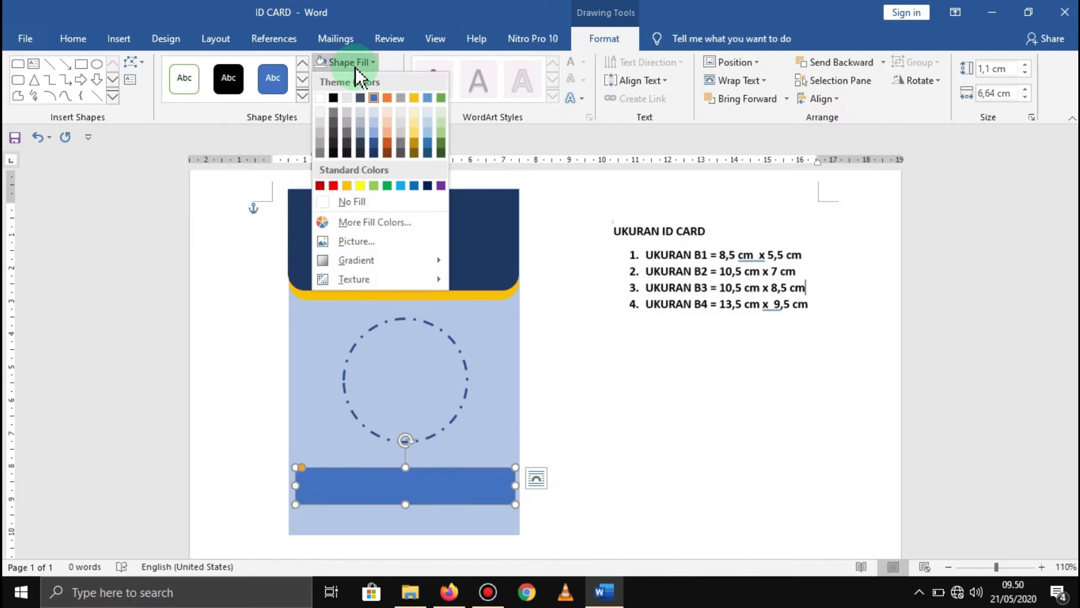
pyautogui.click(374, 155)
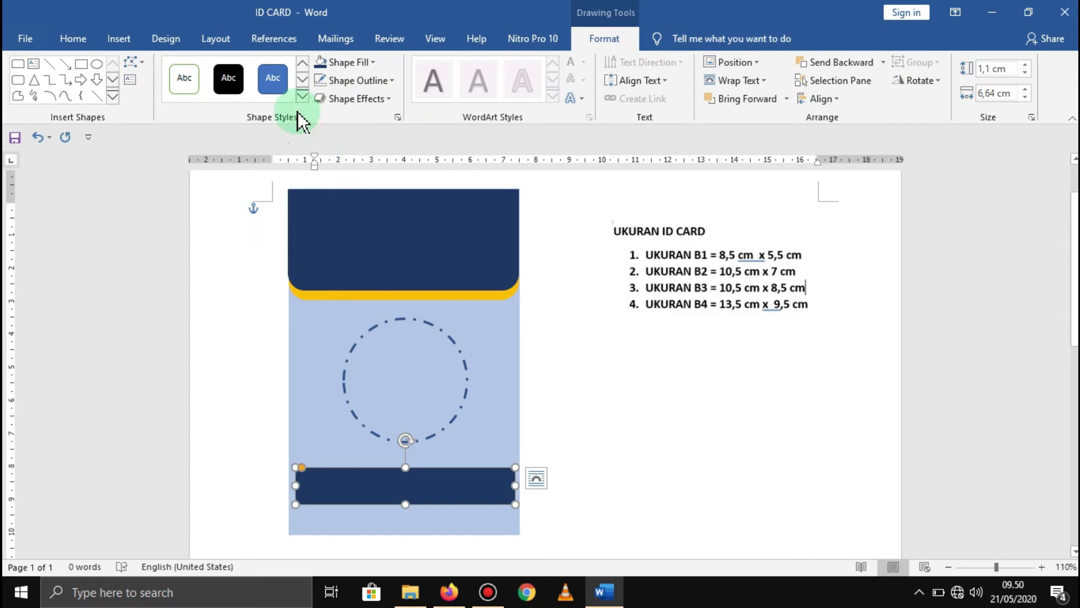
pyautogui.click(121, 42)
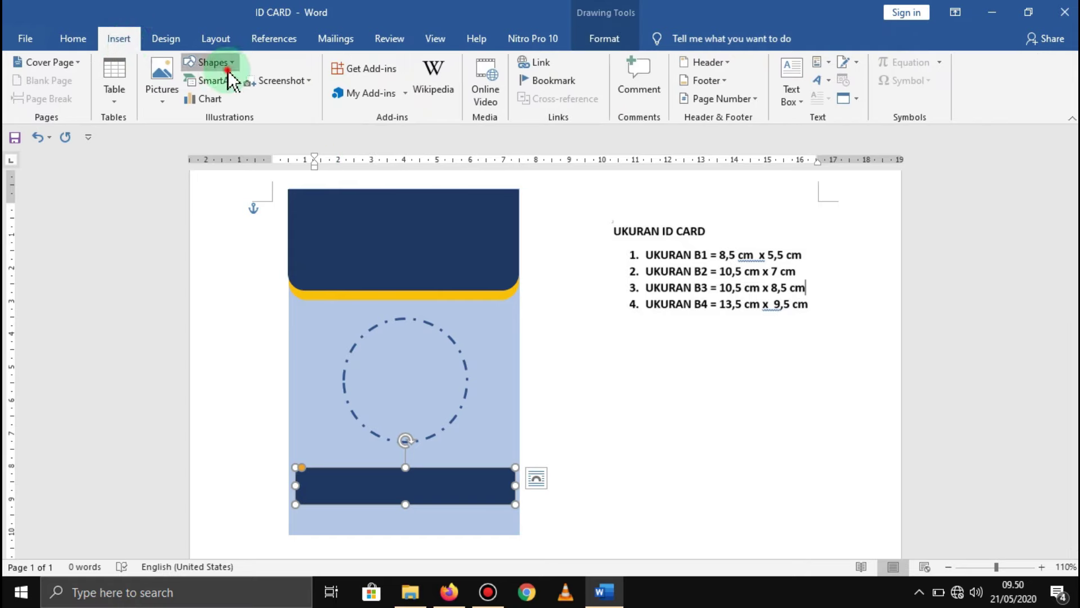
# Draw a thin 0,5 cm by 7 cm rectangle along the card's bottom edge
pyautogui.click(227, 67)
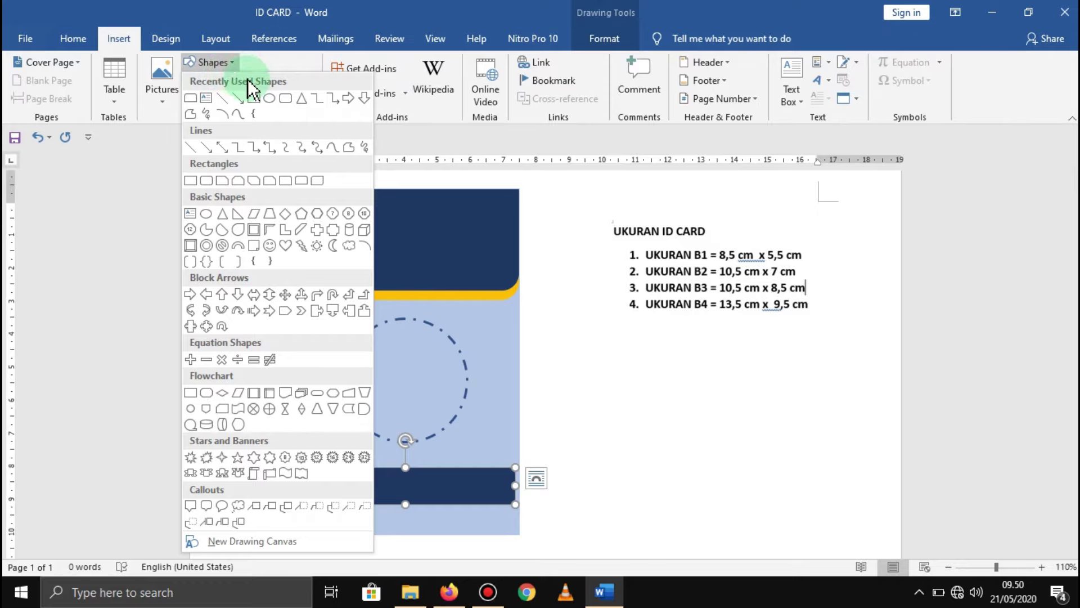
pyautogui.click(255, 100)
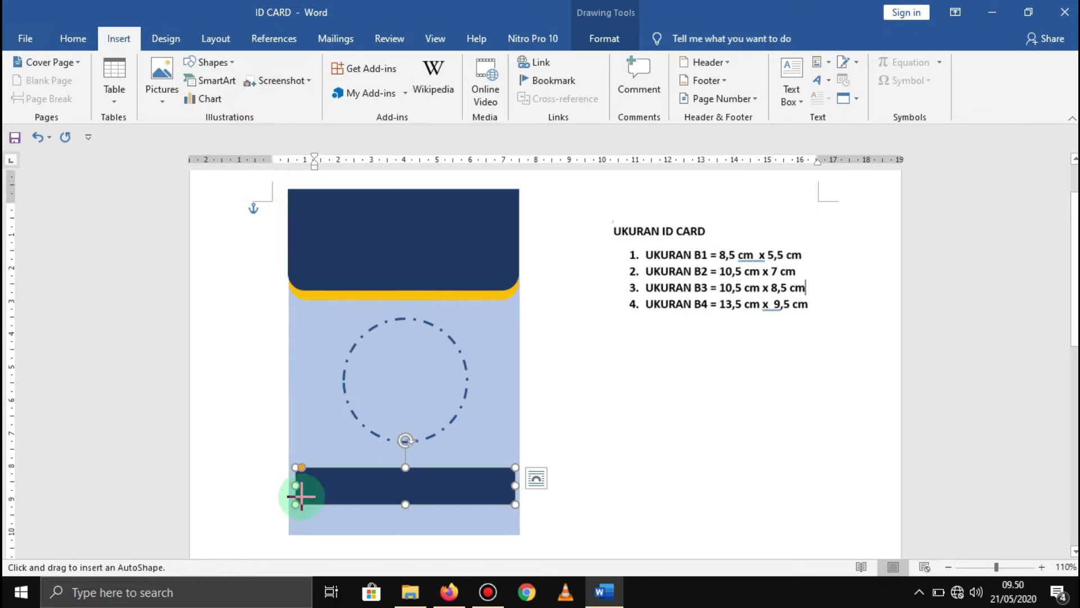
pyautogui.moveTo(288, 517); pyautogui.dragTo(512, 537)
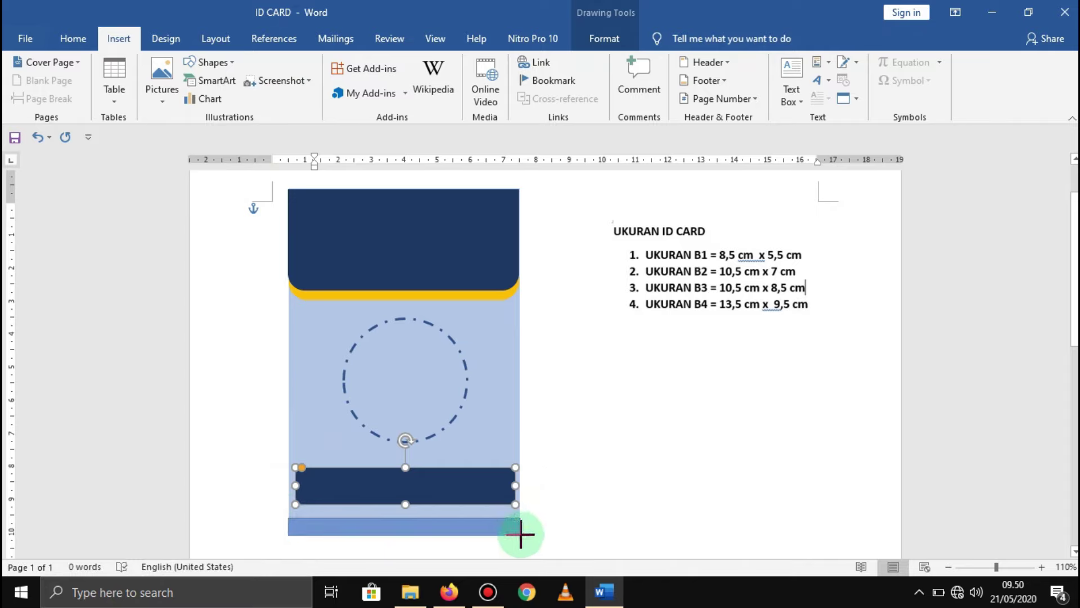
pyautogui.moveTo(511, 536); pyautogui.dragTo(518, 533)
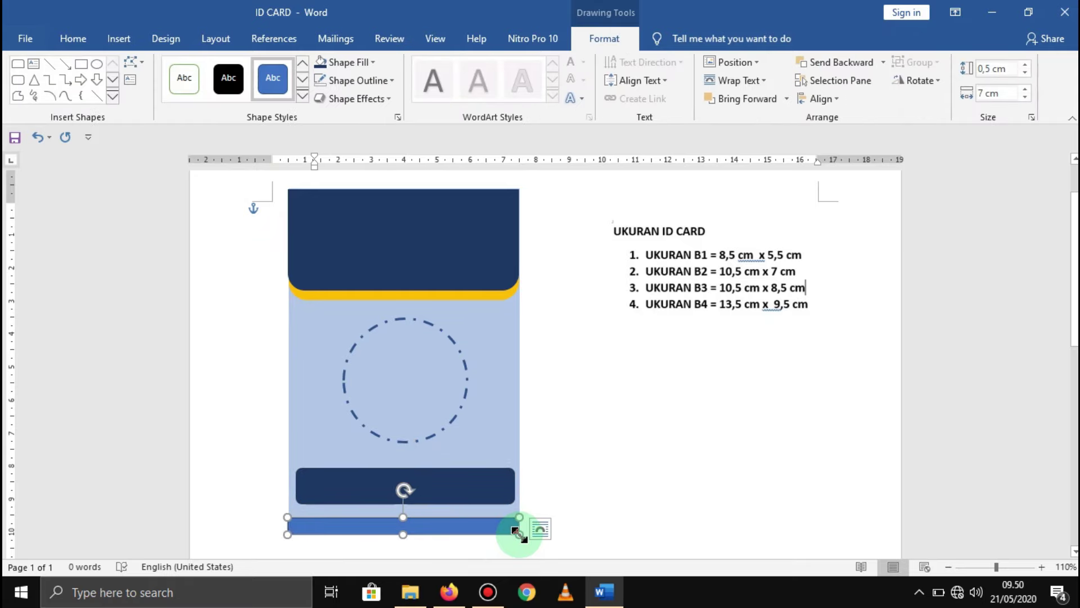
# Remove the bottom strip's outline and fill it dark blue
pyautogui.click(603, 40)
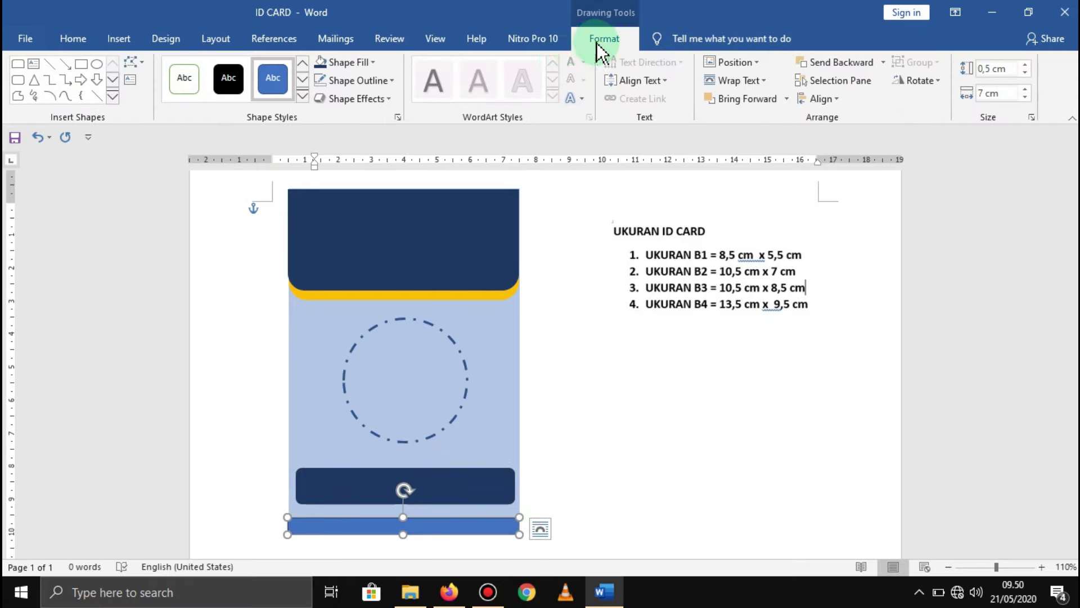
pyautogui.click(374, 81)
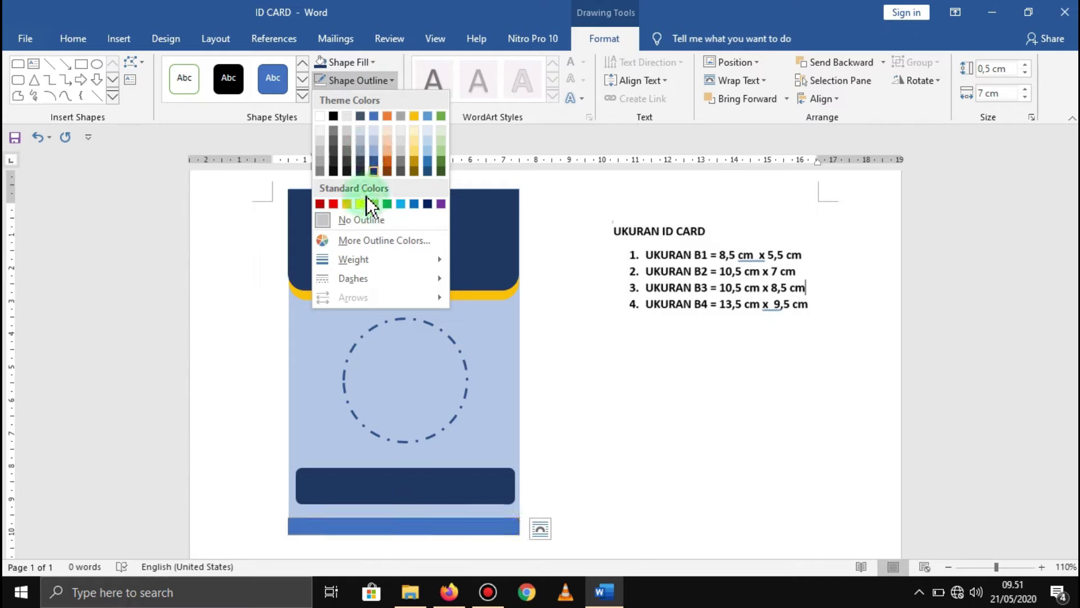
pyautogui.click(362, 220)
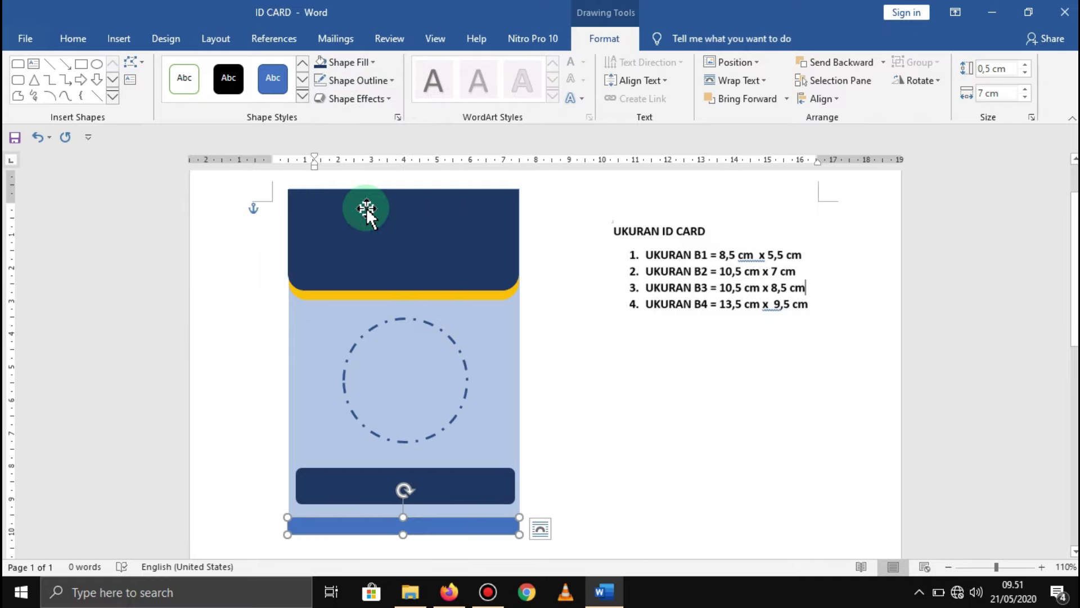
pyautogui.click(358, 66)
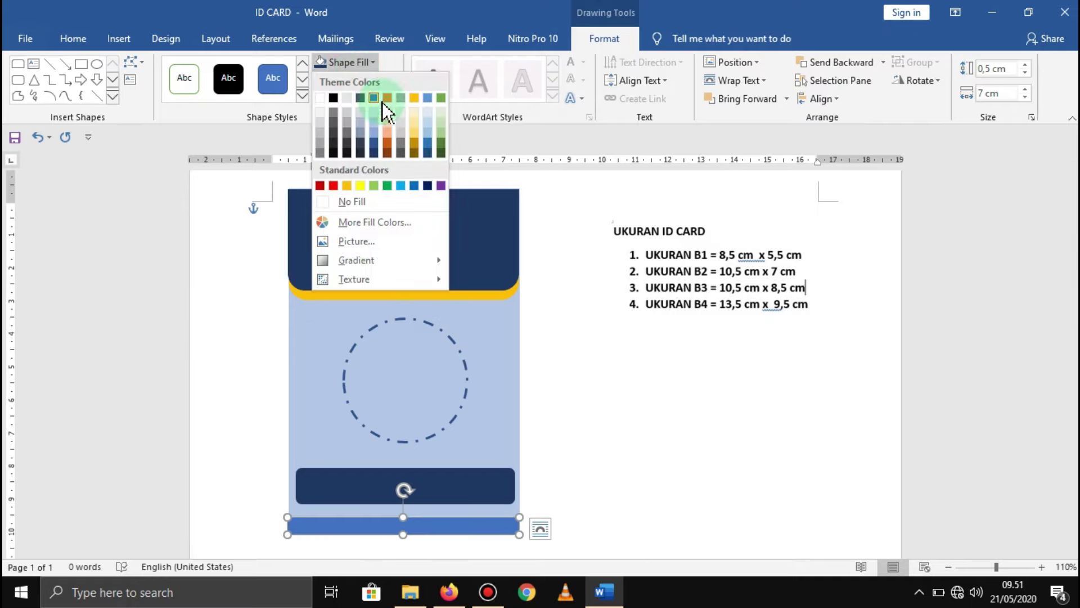
pyautogui.click(426, 187)
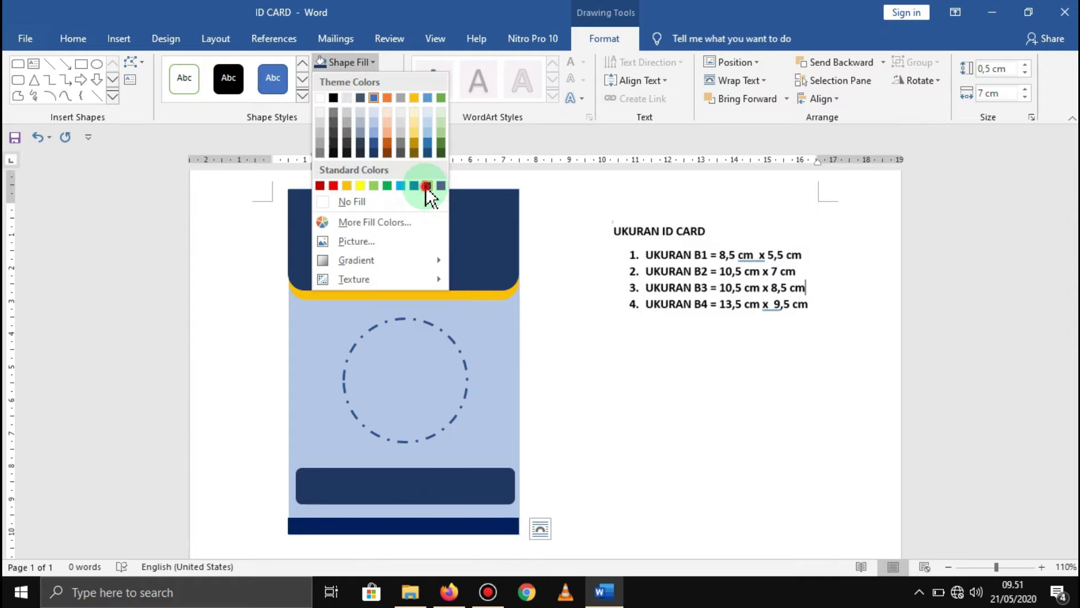
pyautogui.click(483, 492)
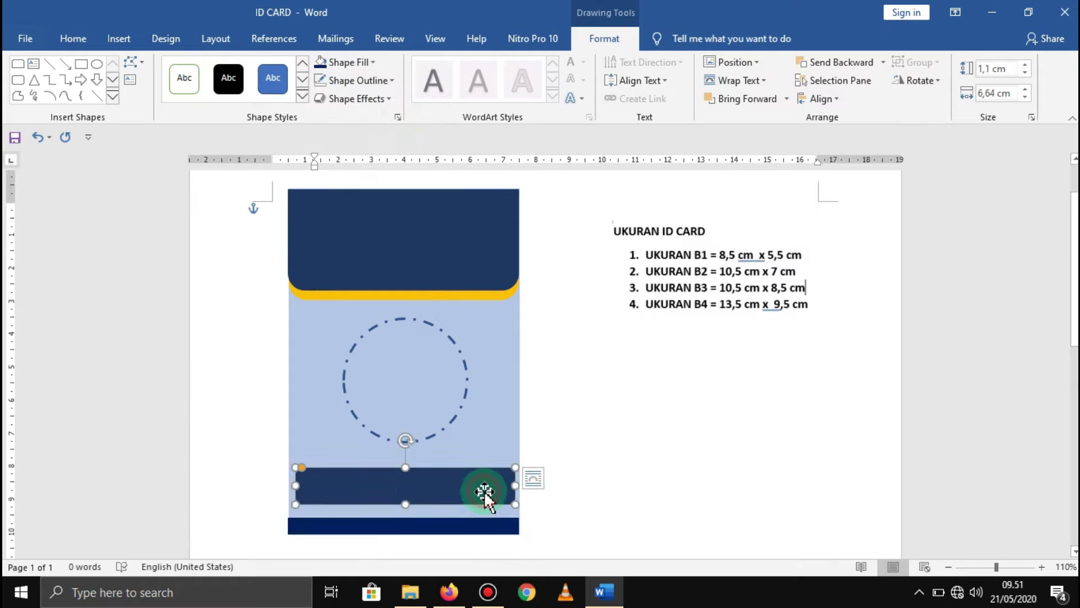
pyautogui.click(561, 477)
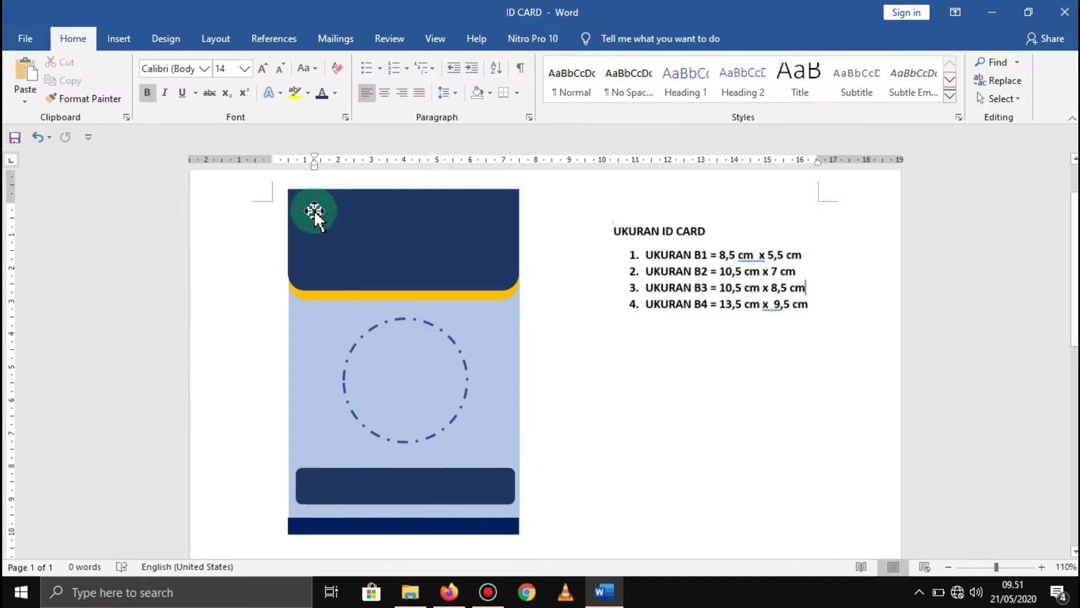
# Draw an empty 2,49 × 6,35 cm text box over the card's navy header
pyautogui.click(131, 44)
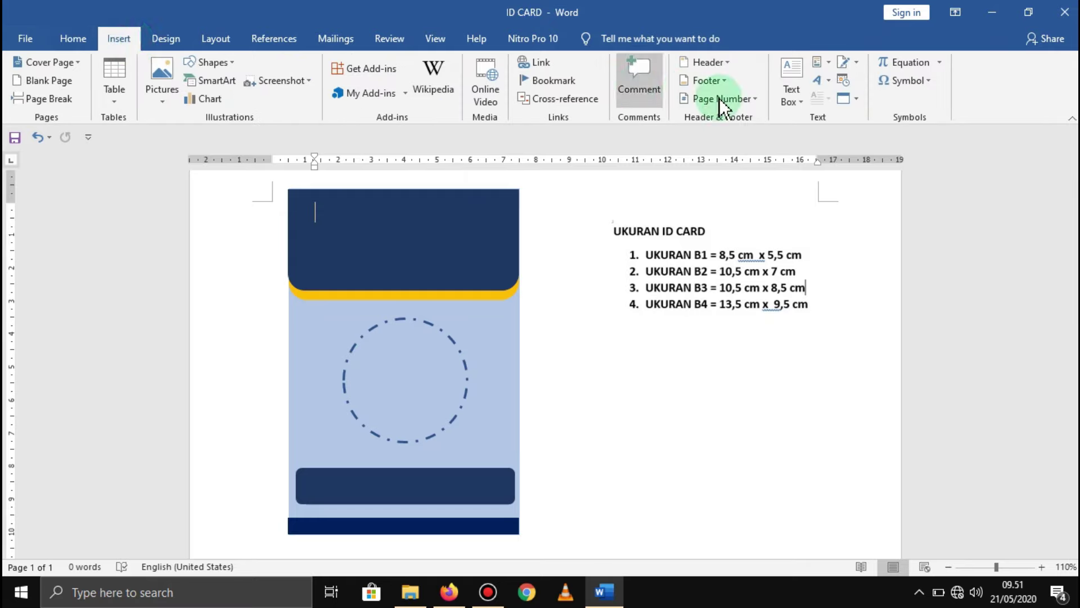
pyautogui.click(793, 99)
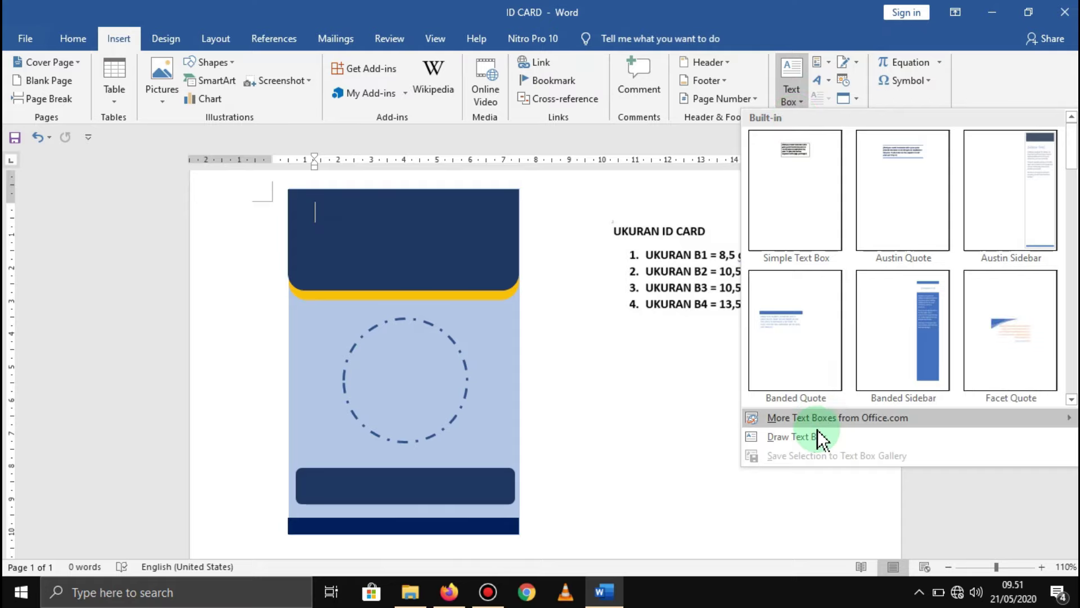
pyautogui.moveTo(837, 417)
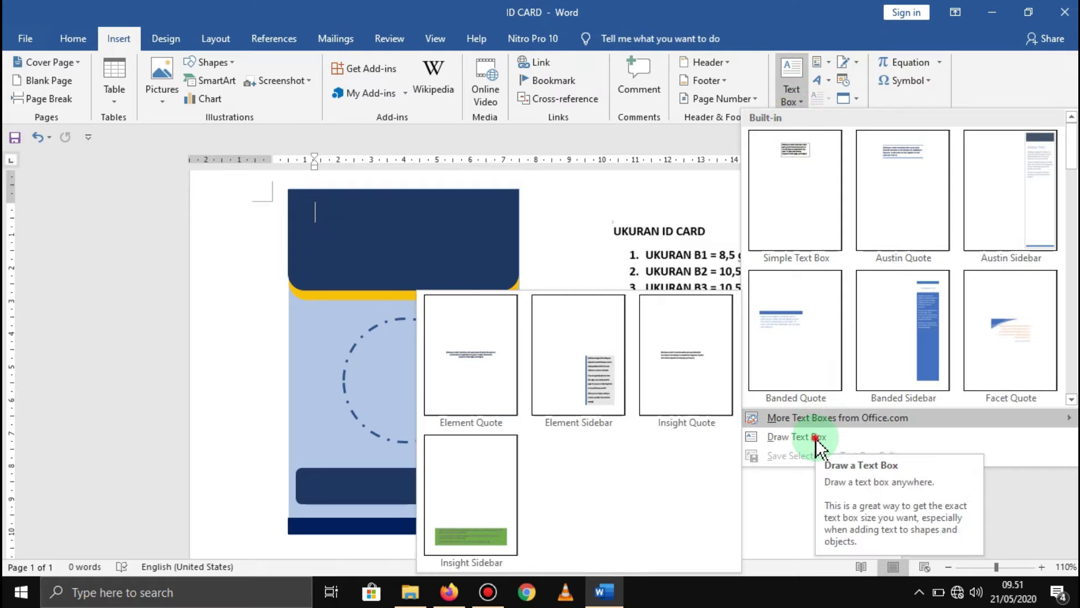
pyautogui.click(815, 437)
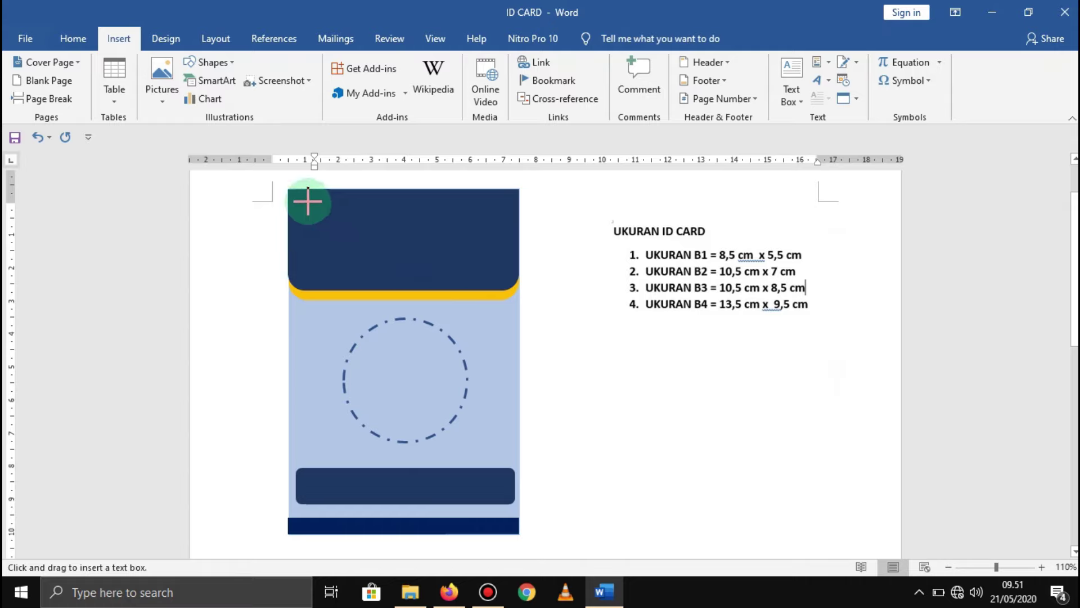
pyautogui.moveTo(300, 198); pyautogui.dragTo(510, 279)
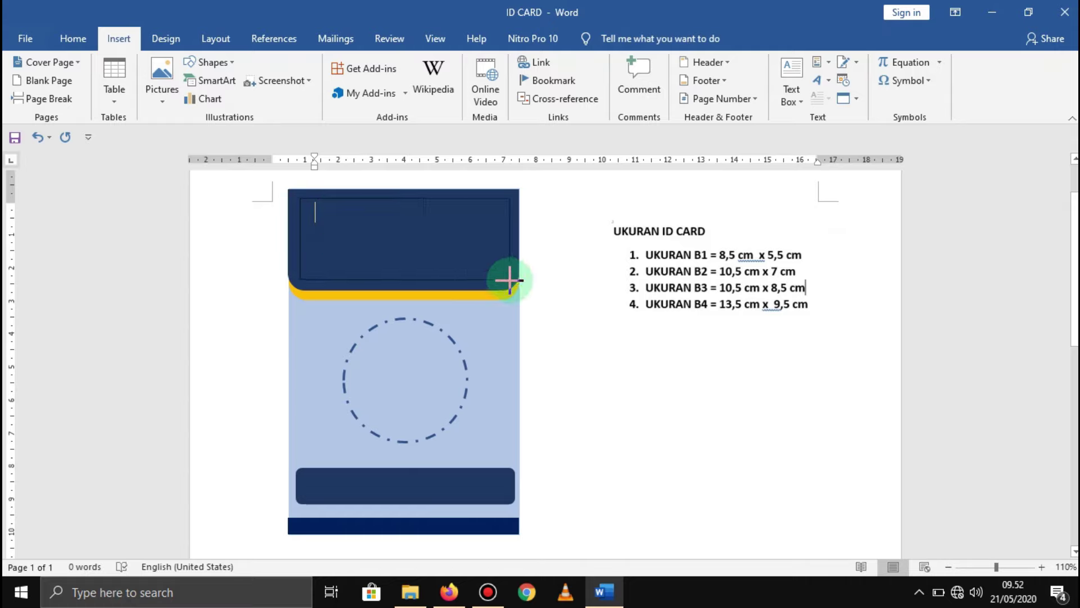
pyautogui.moveTo(510, 280); pyautogui.dragTo(510, 280)
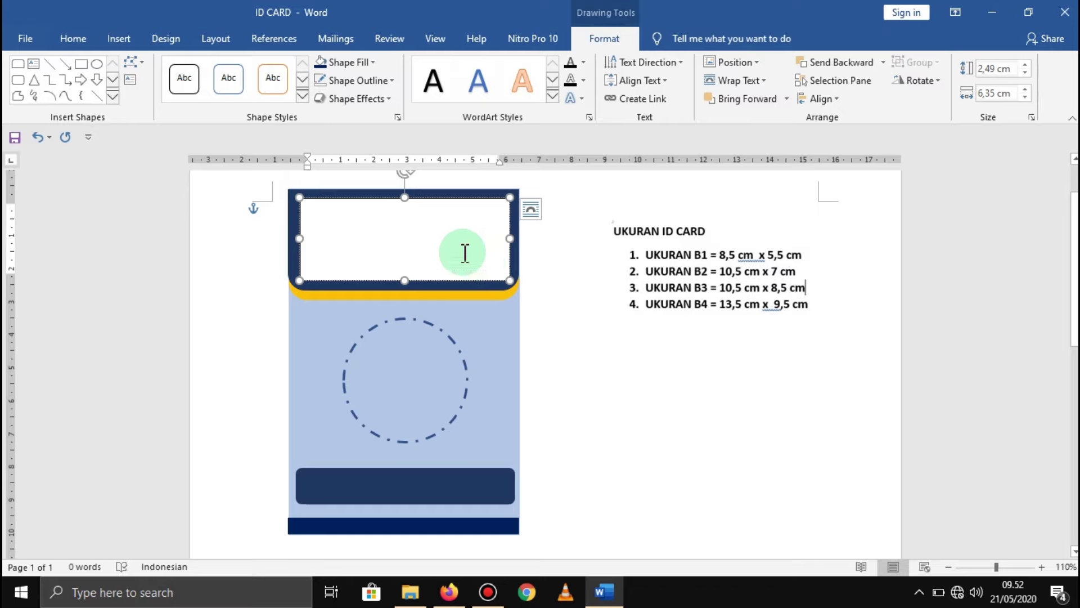
# Apply No Spacing, set Arial Black 14, and type 'SEMINAR NASIONAL INOVASI WIRAUSAHA' in the header box
pyautogui.click(73, 39)
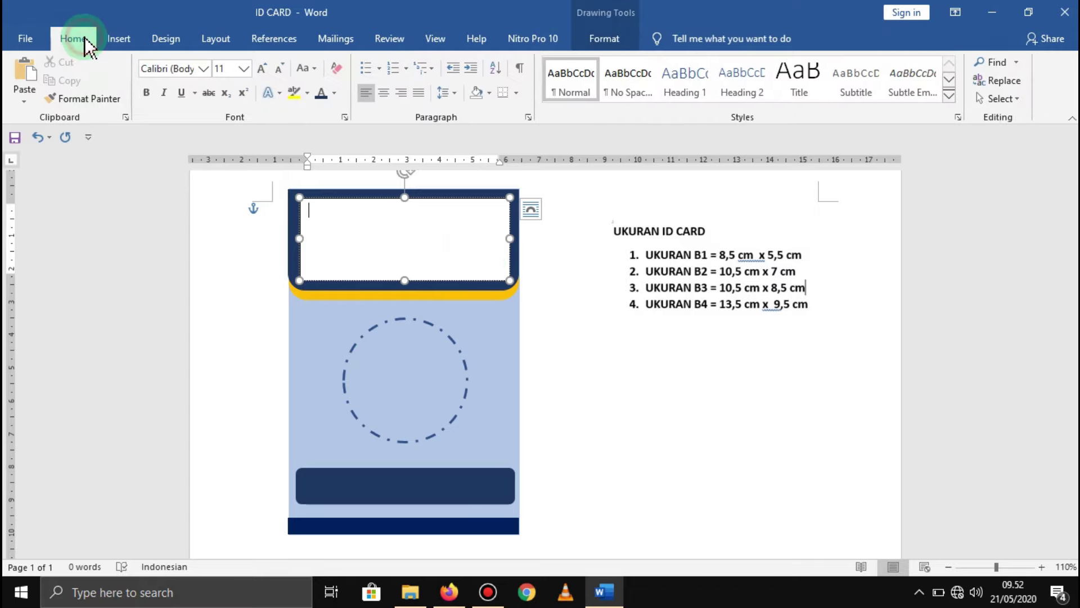
pyautogui.click(630, 89)
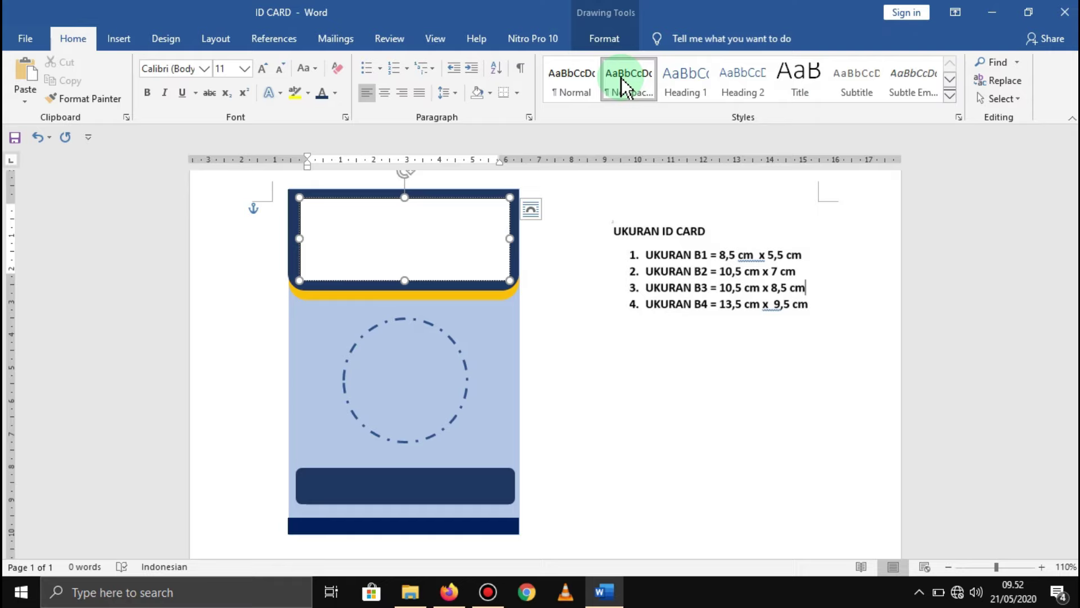
pyautogui.click(205, 69)
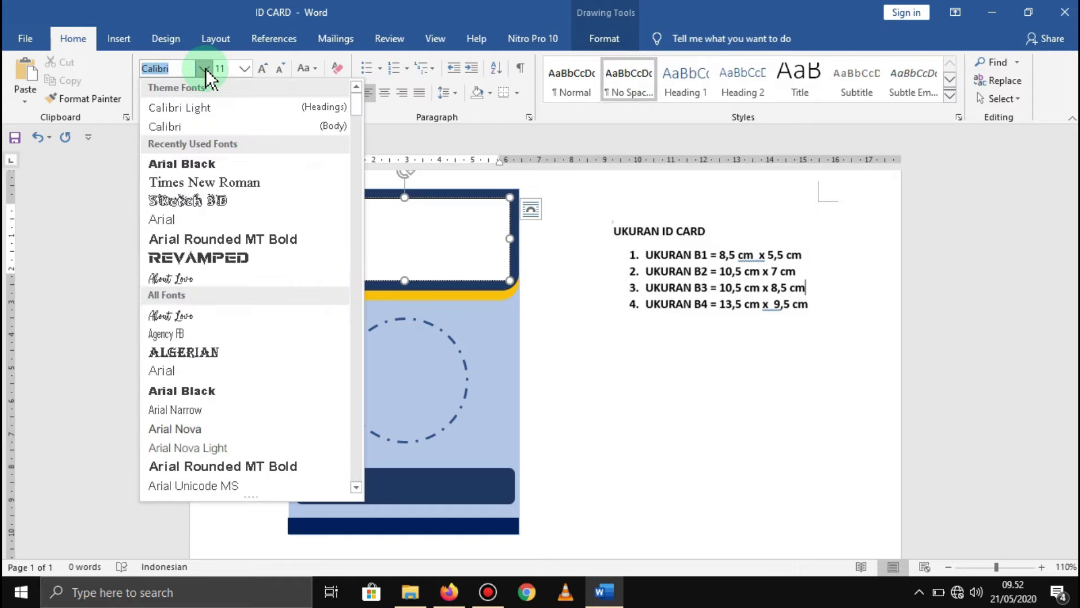
pyautogui.click(209, 164)
pyautogui.click(244, 69)
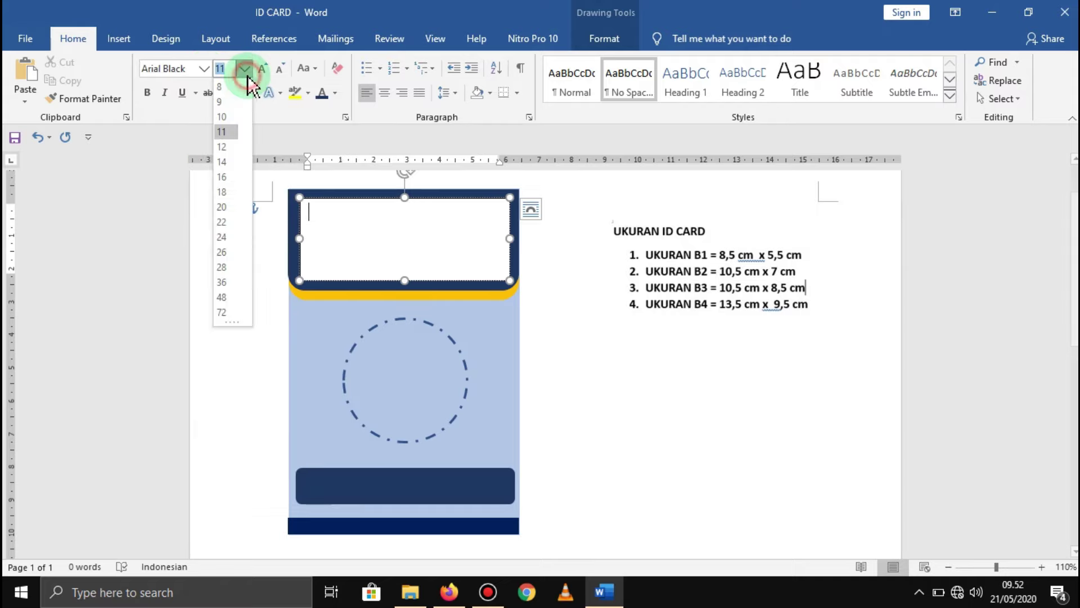
pyautogui.click(233, 165)
pyautogui.click(393, 218)
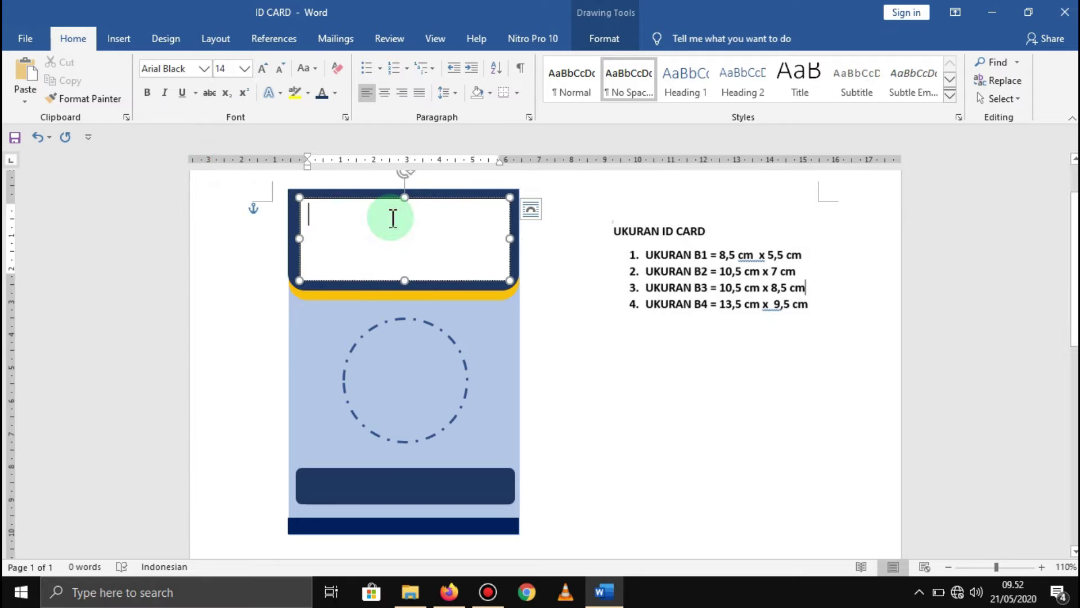
pyautogui.write('SEMINAR')
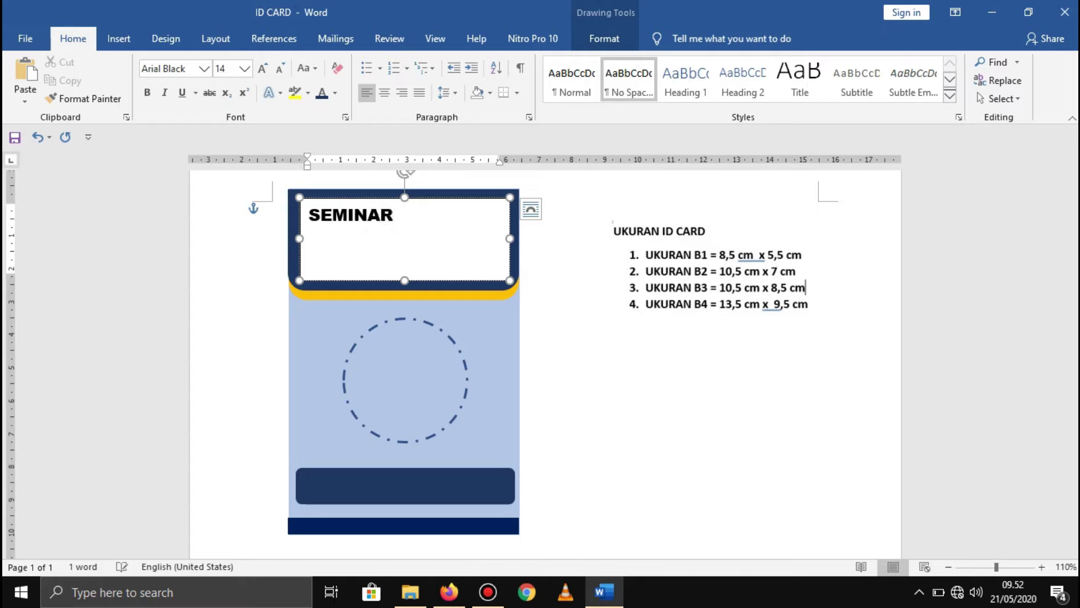
pyautogui.write('AS')
pyautogui.write('NAL')
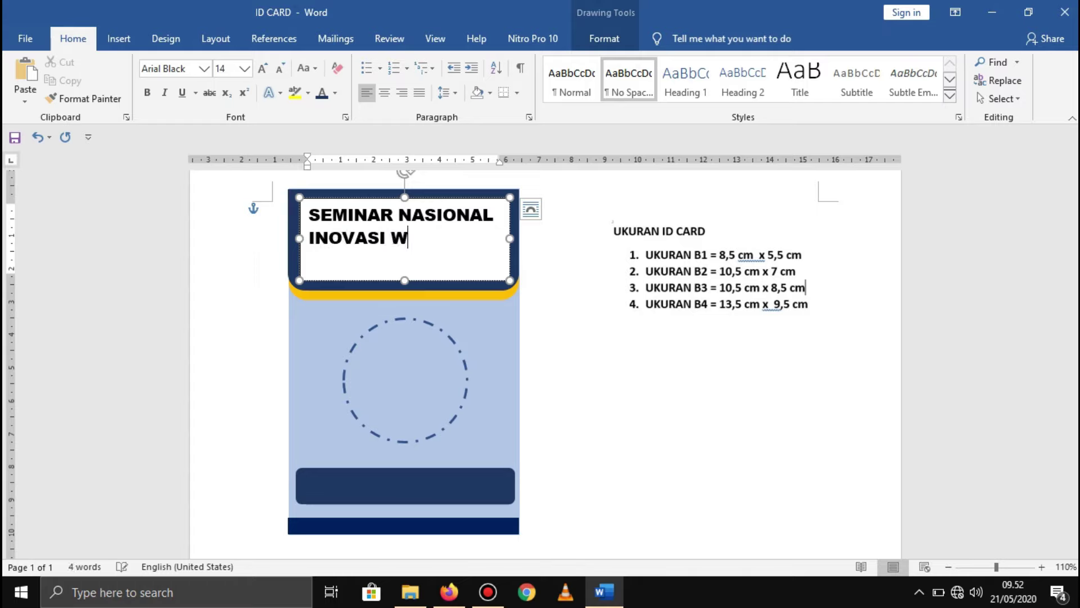
pyautogui.write('RAUSAH')
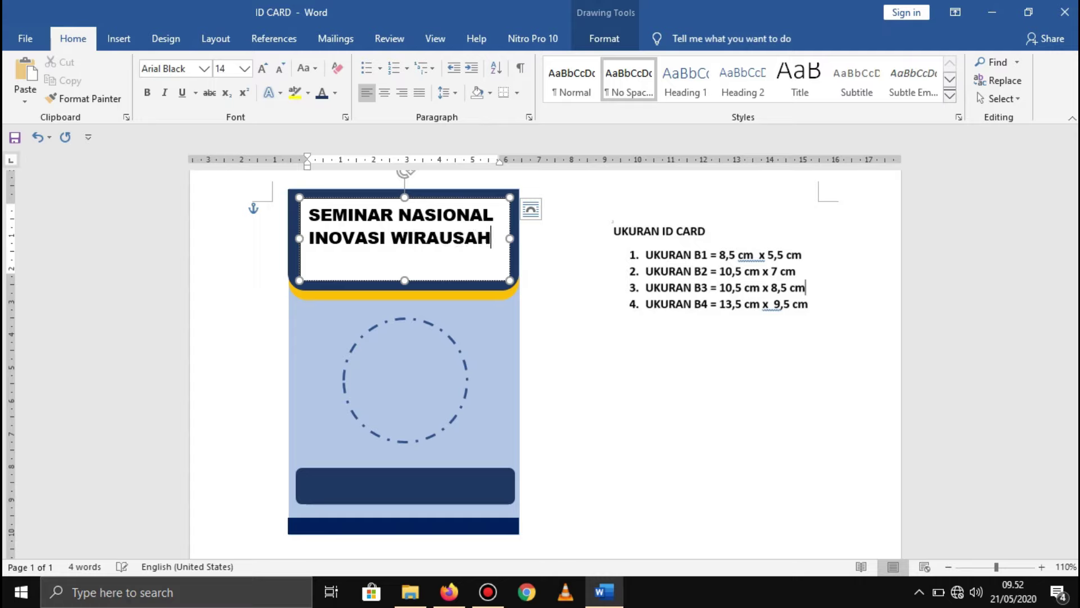
pyautogui.write('A')
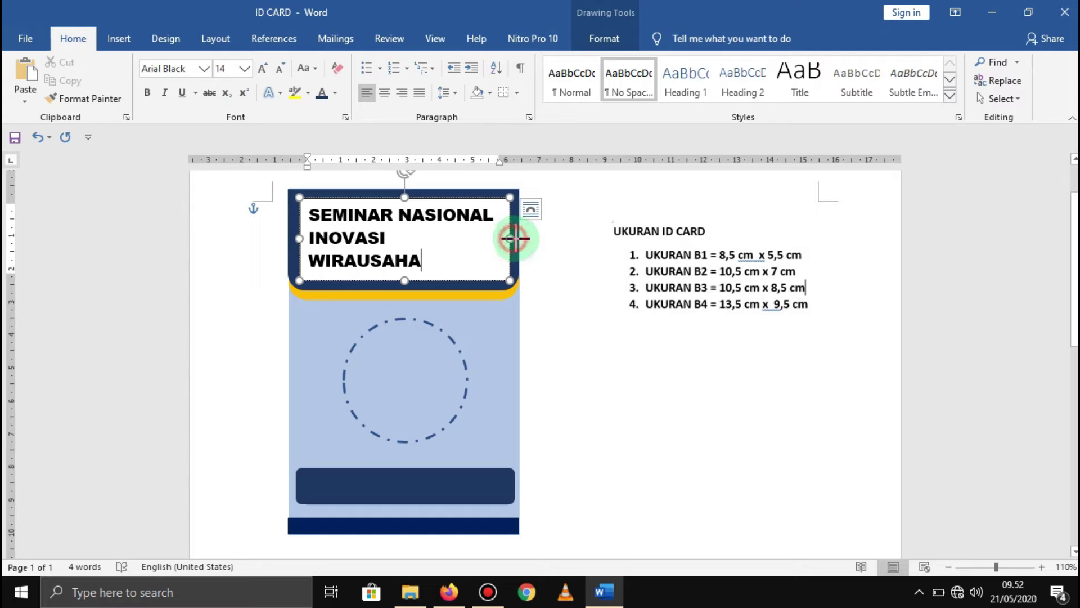
# Widen the title box so the title fits, then centre the title and change its font colour
pyautogui.moveTo(513, 239); pyautogui.dragTo(518, 238)
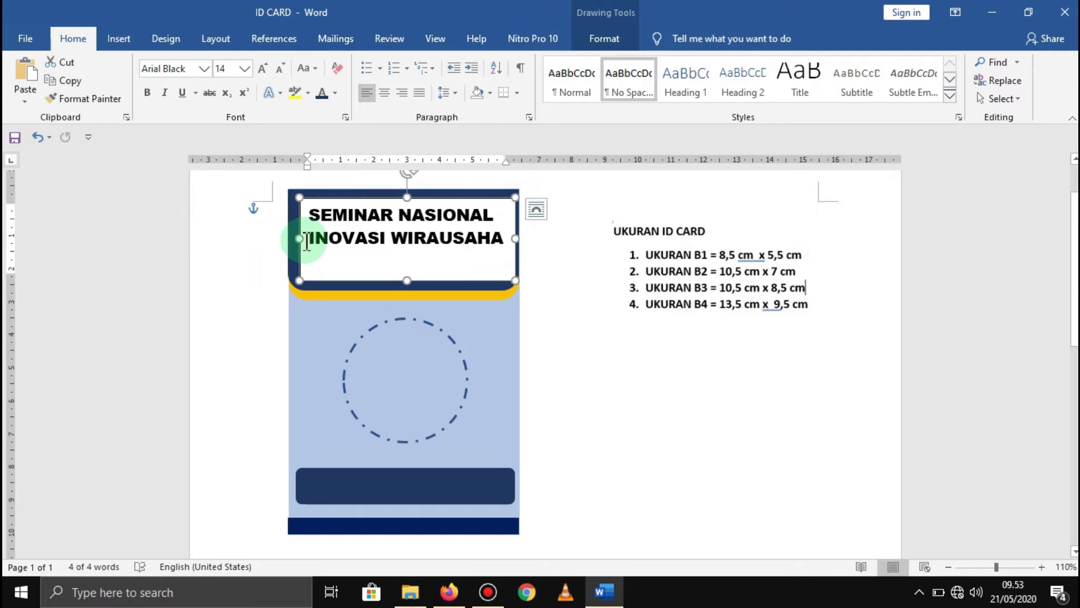
pyautogui.moveTo(299, 238); pyautogui.dragTo(296, 240)
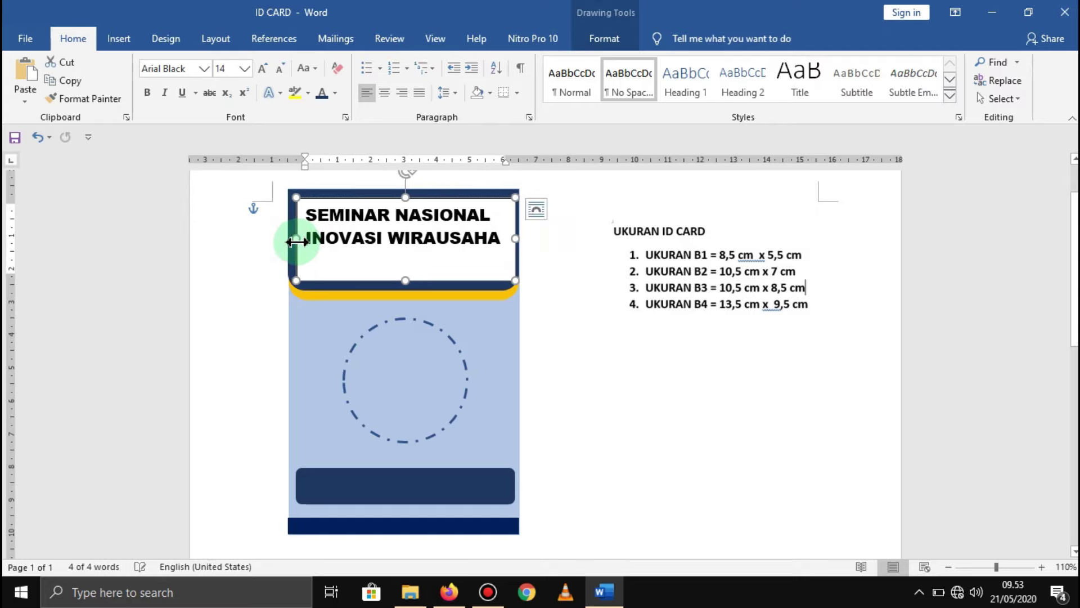
pyautogui.click(604, 38)
pyautogui.click(79, 38)
pyautogui.moveTo(506, 239); pyautogui.dragTo(303, 213)
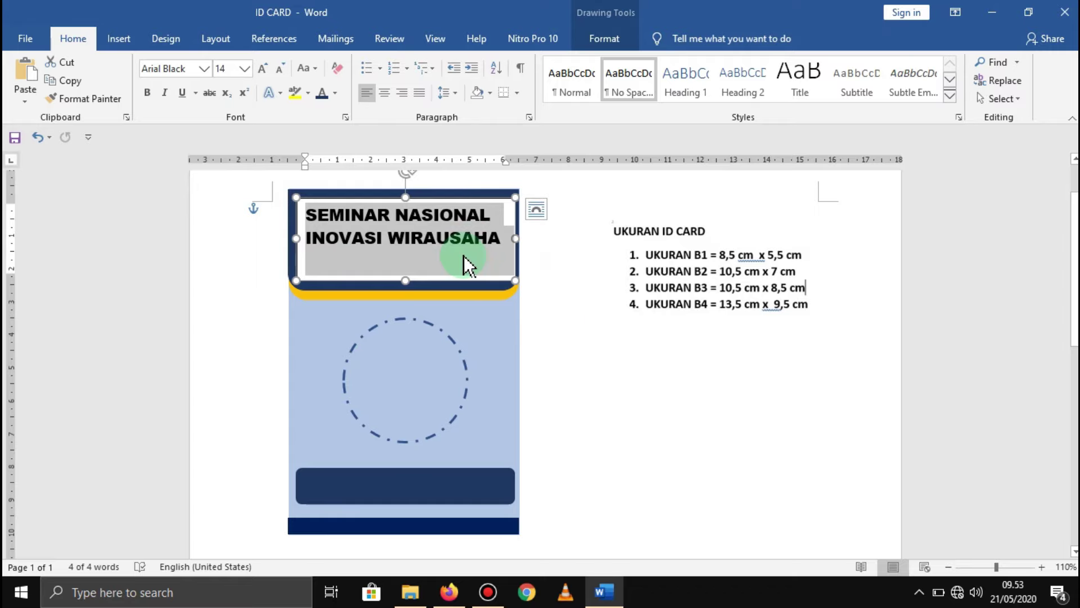
pyautogui.click(389, 96)
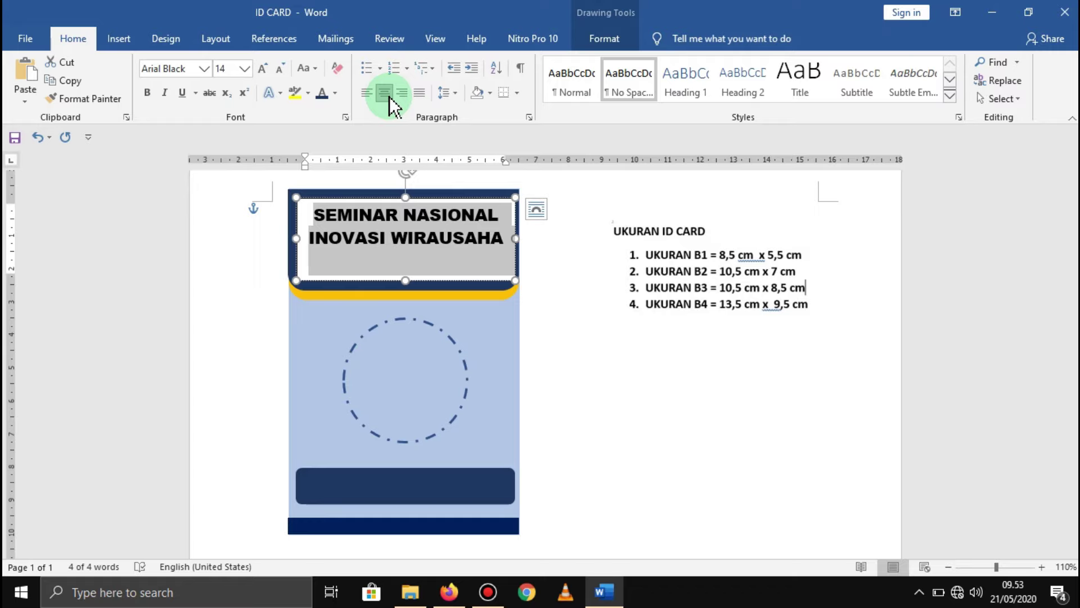
pyautogui.click(335, 92)
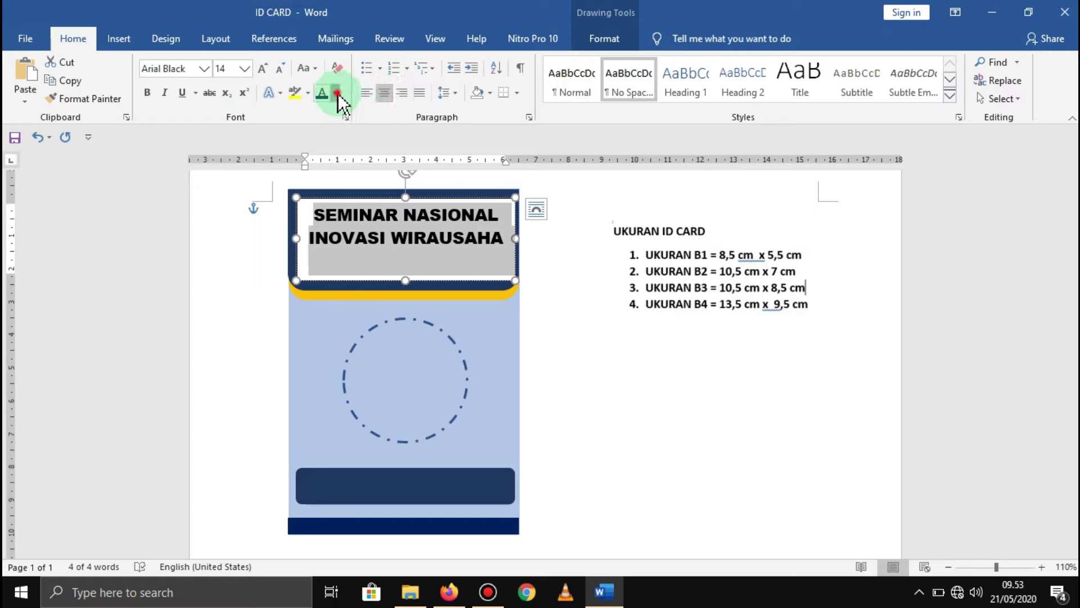
pyautogui.click(323, 147)
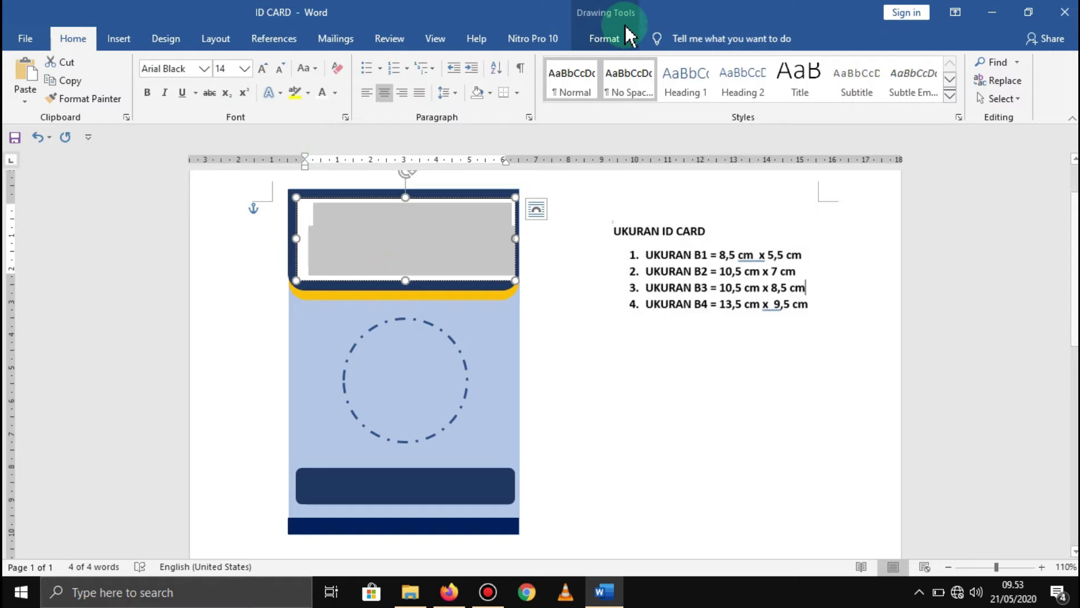
# Give the title text box No Outline and No Fill
pyautogui.click(610, 40)
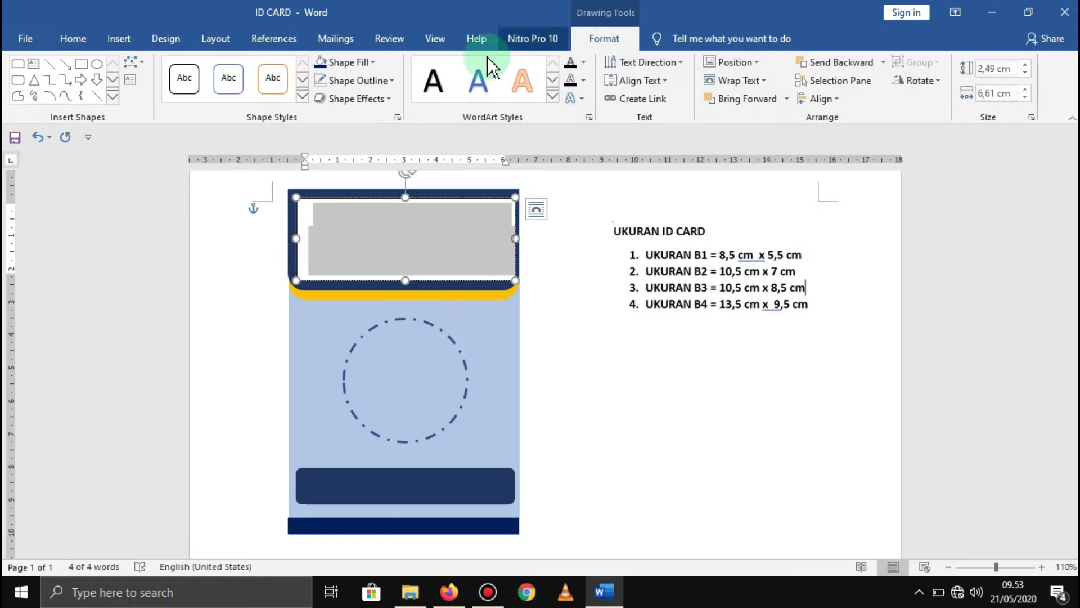
pyautogui.click(386, 81)
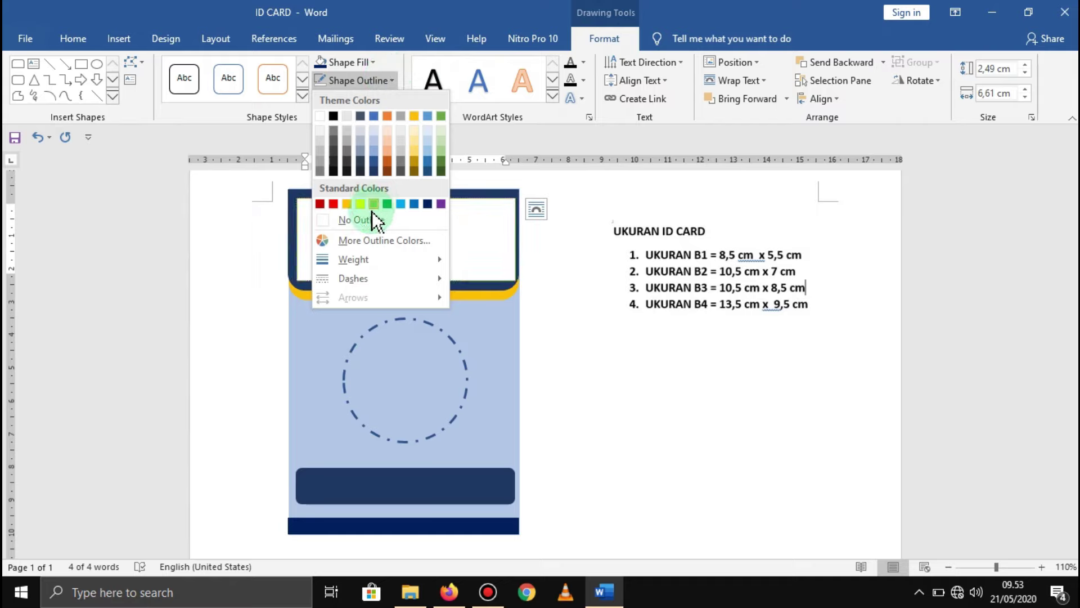
pyautogui.click(370, 219)
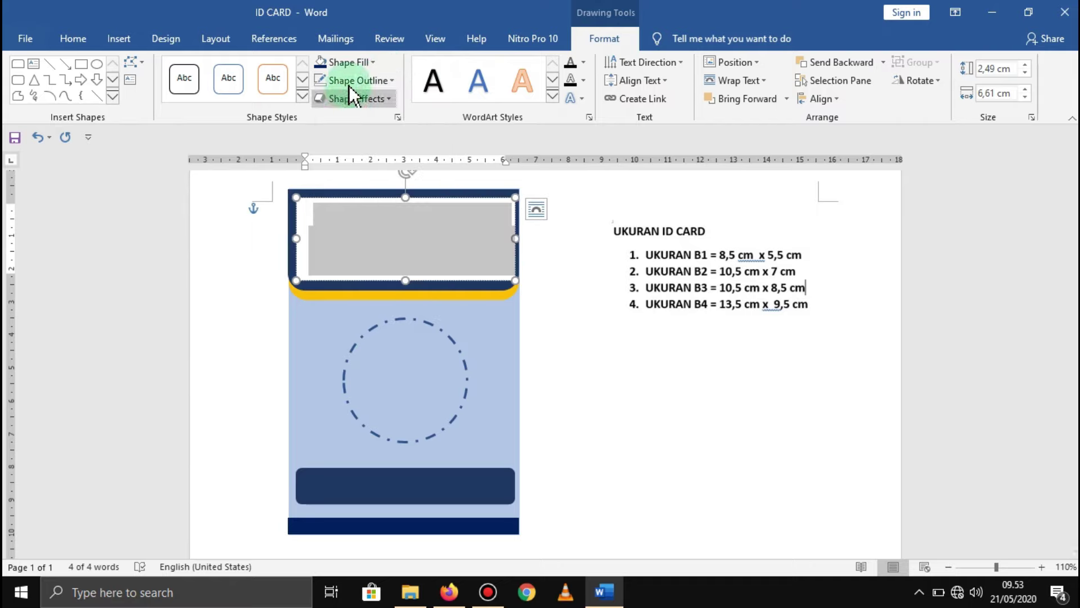
pyautogui.click(352, 66)
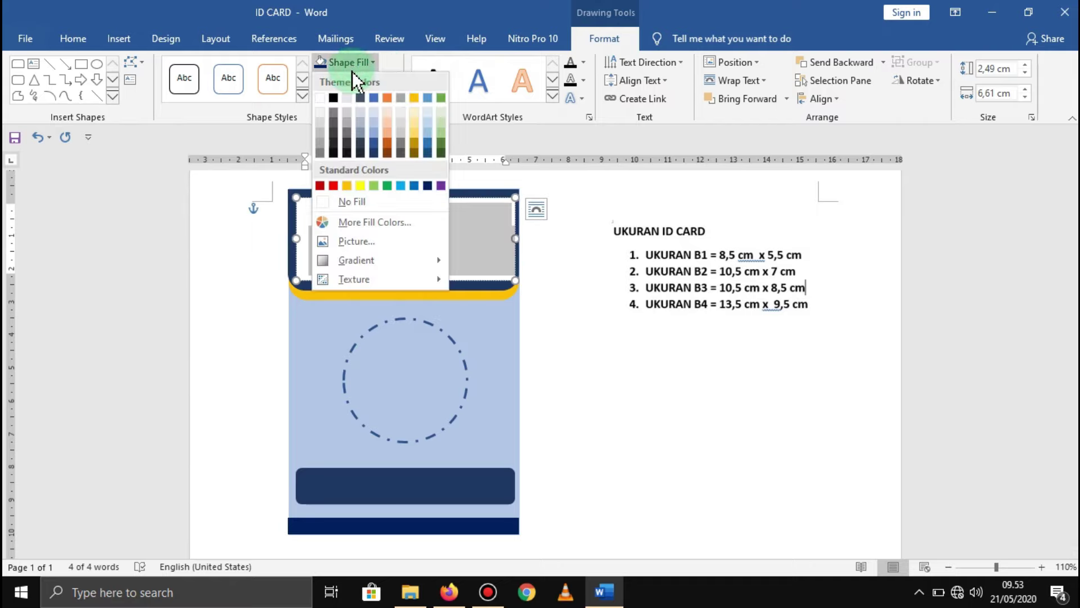
pyautogui.click(357, 203)
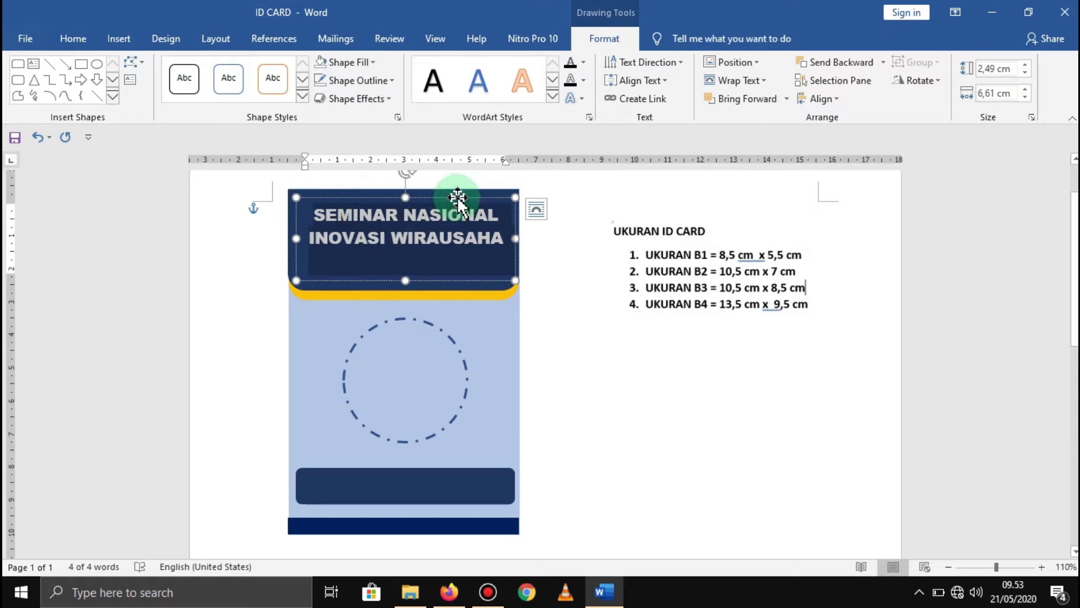
# Move the title box slightly lower within the navy header
pyautogui.moveTo(458, 200)
pyautogui.mouseDown()
pyautogui.moveTo(457, 216)
pyautogui.moveTo(459, 207)
pyautogui.mouseUp()
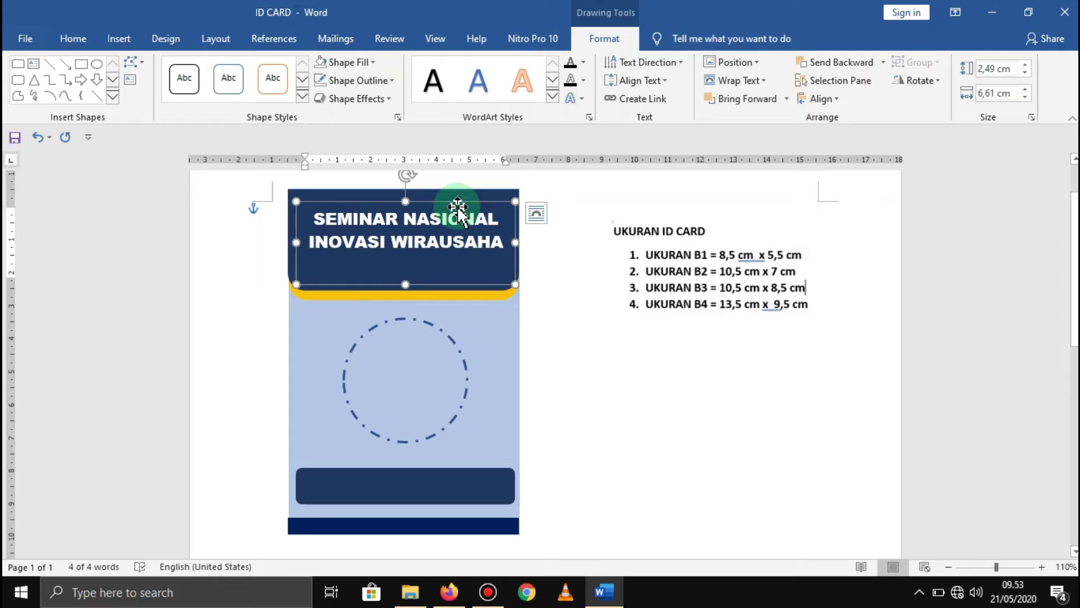
pyautogui.moveTo(458, 209); pyautogui.dragTo(458, 220)
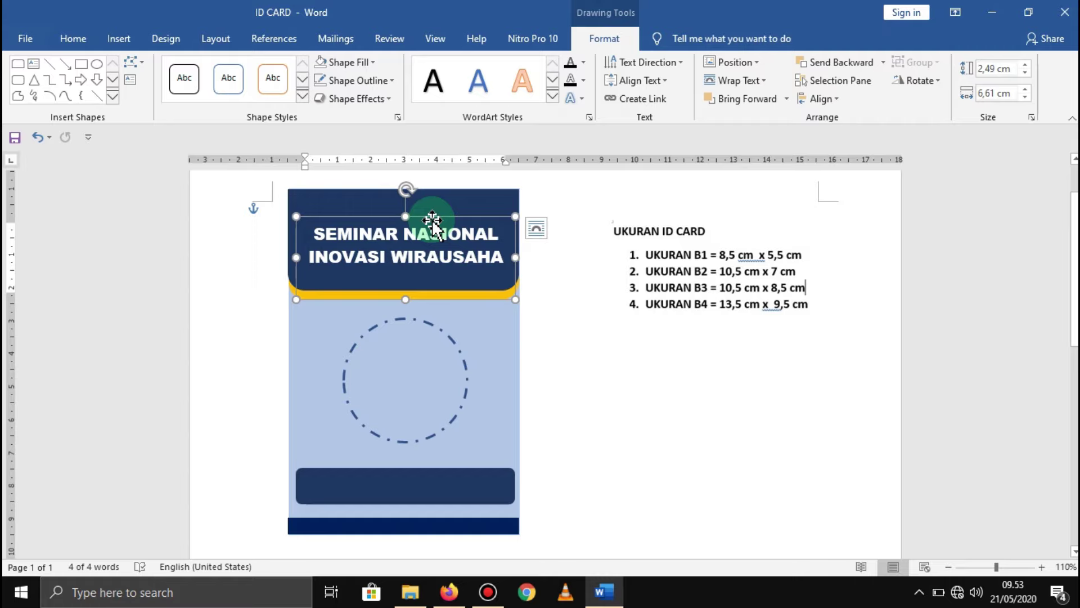
pyautogui.moveTo(432, 221); pyautogui.dragTo(435, 219)
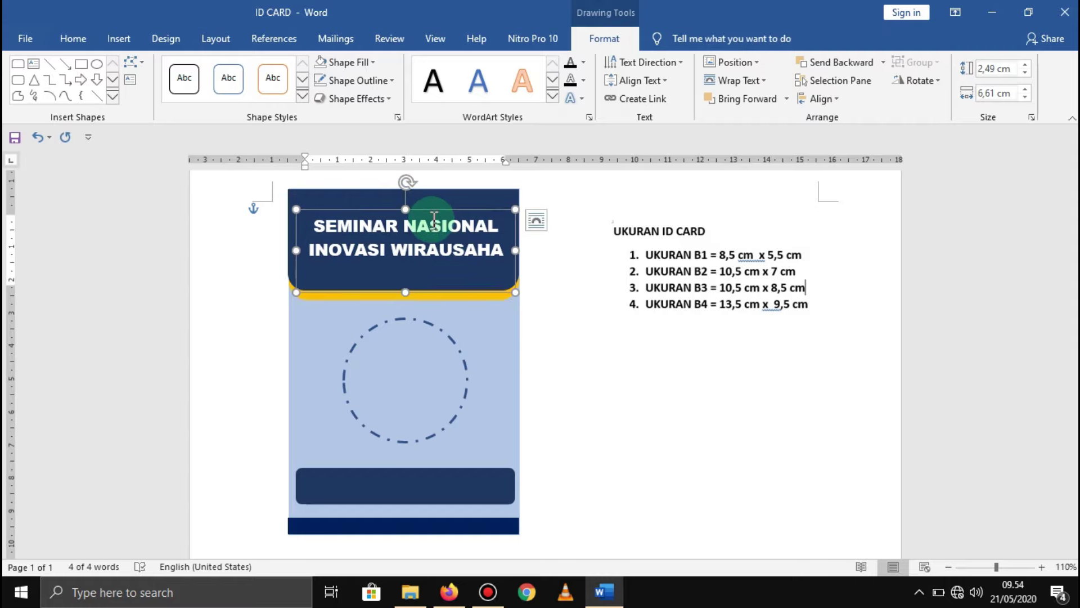
pyautogui.click(647, 529)
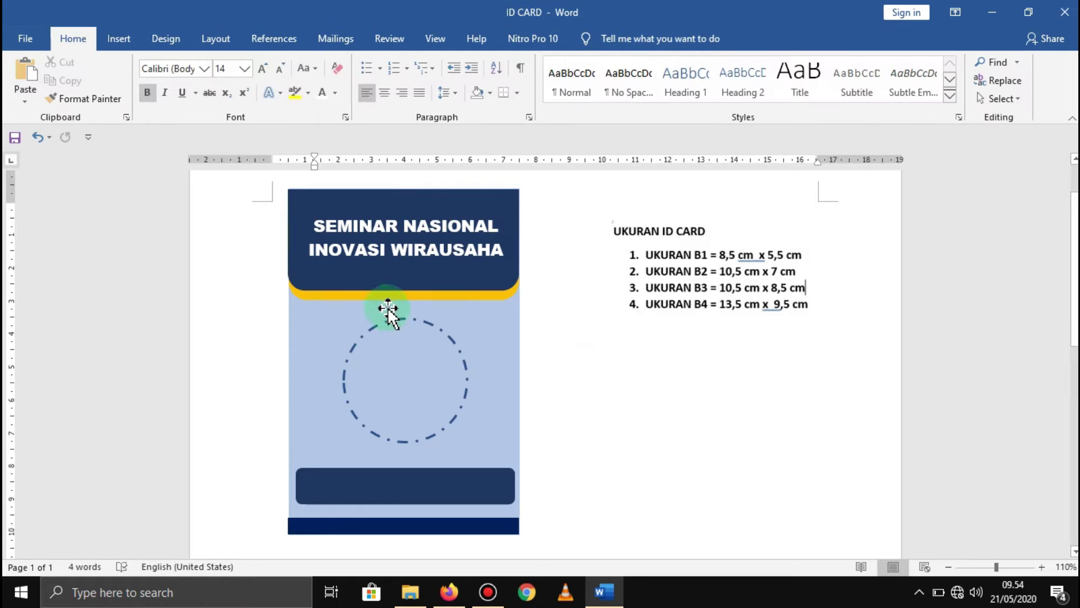
# Nudge the dashed photo circle slightly lower
pyautogui.click(428, 321)
pyautogui.press('Down')
pyautogui.press('Down')
pyautogui.press('Down')
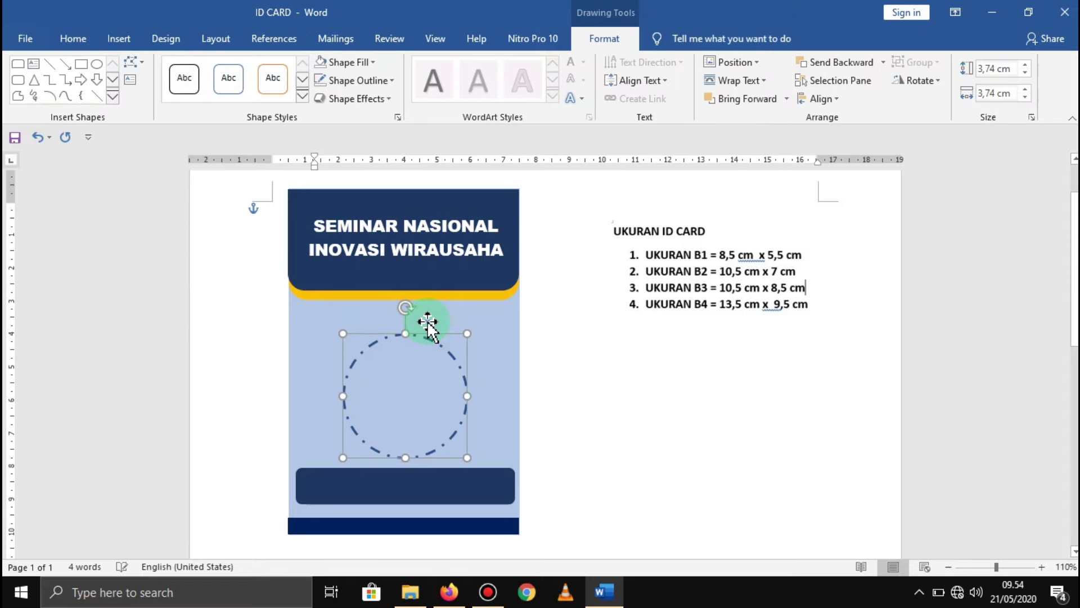
pyautogui.click(545, 356)
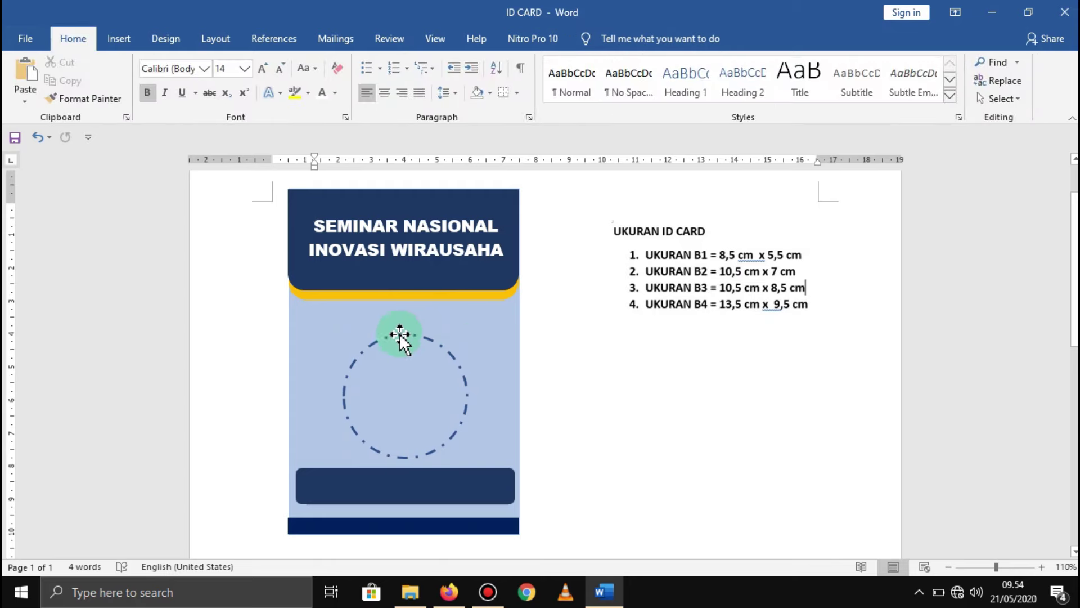
# Draw a card-wide text box below the header and type PANITIA
pyautogui.click(119, 39)
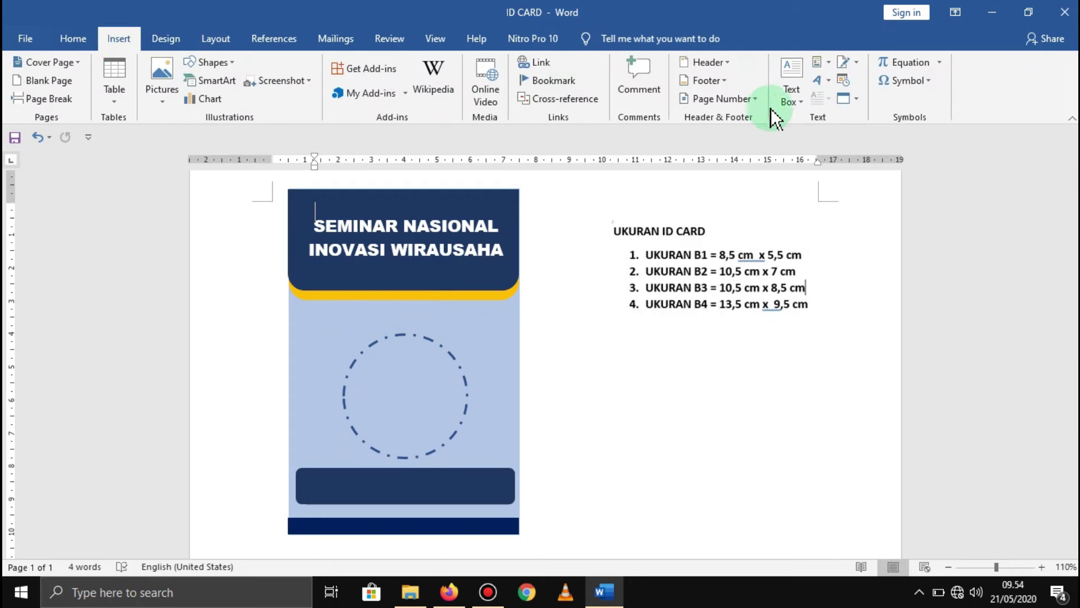
pyautogui.click(797, 102)
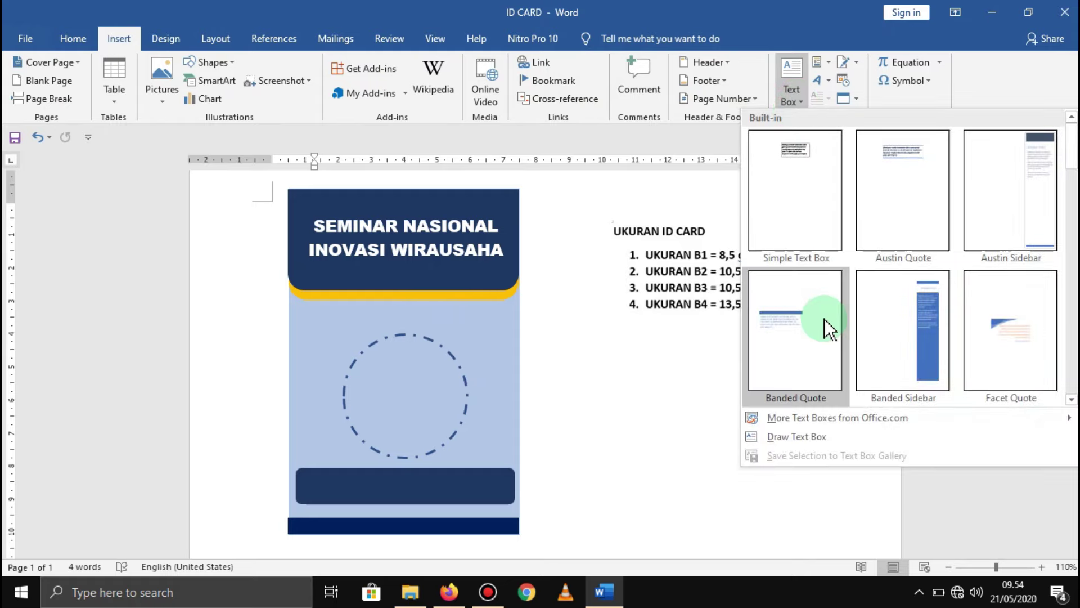
pyautogui.click(835, 437)
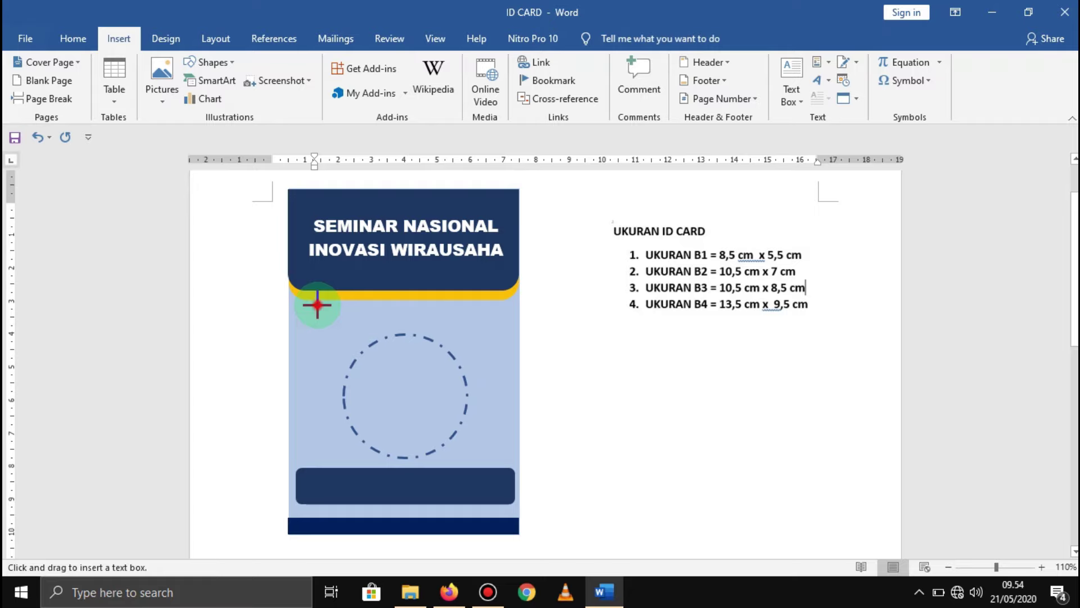
pyautogui.moveTo(317, 304); pyautogui.dragTo(495, 332)
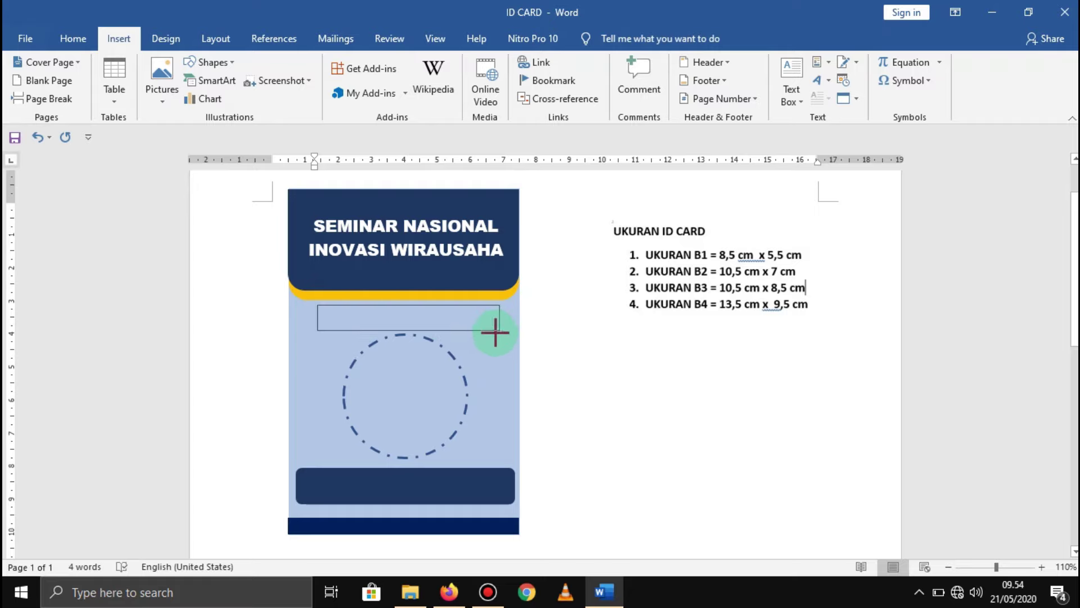
pyautogui.moveTo(495, 332); pyautogui.dragTo(495, 331)
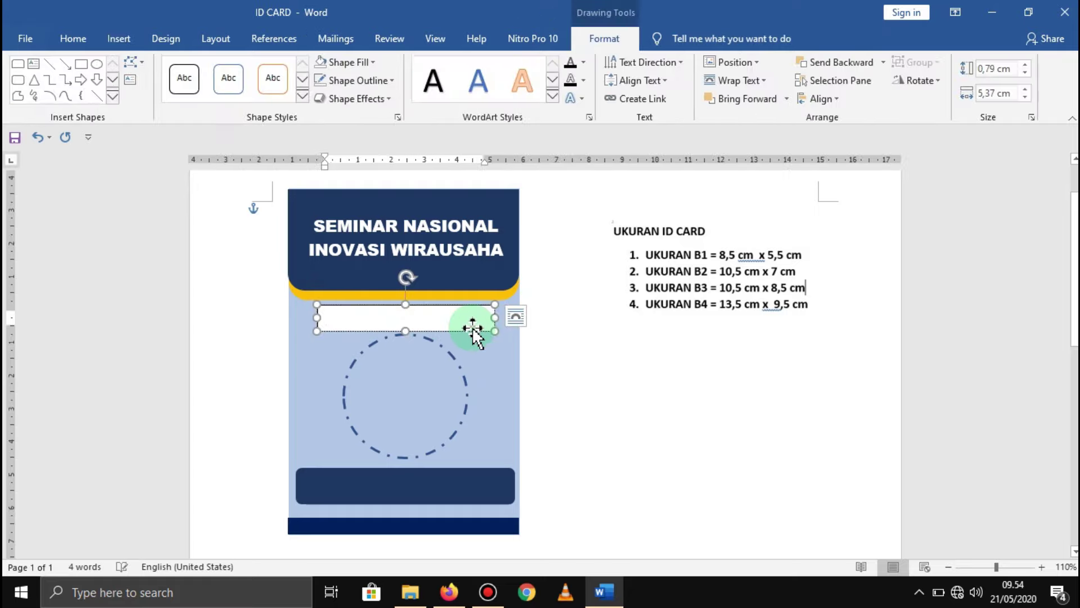
pyautogui.write('PANITIA')
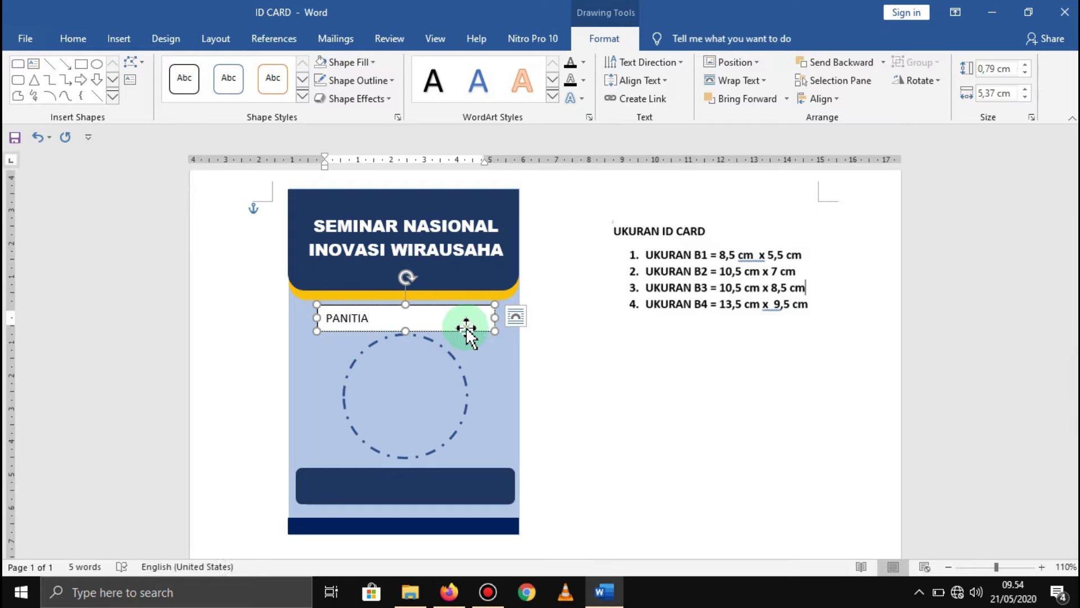
# Format PANITIA in Arial Black, centred, with dark blue font colour
pyautogui.moveTo(427, 319); pyautogui.dragTo(313, 321)
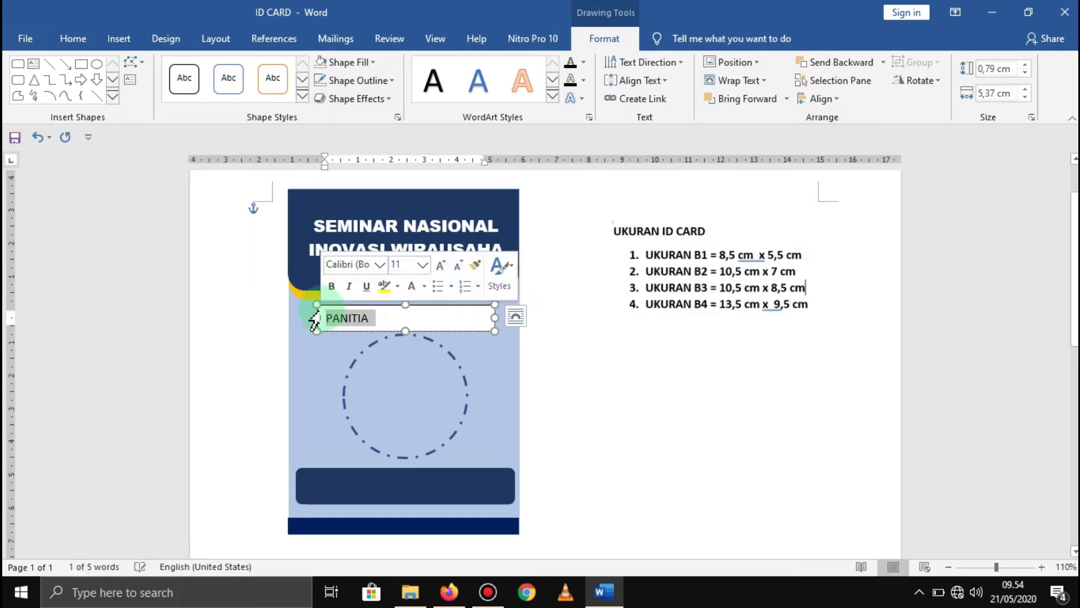
pyautogui.click(73, 41)
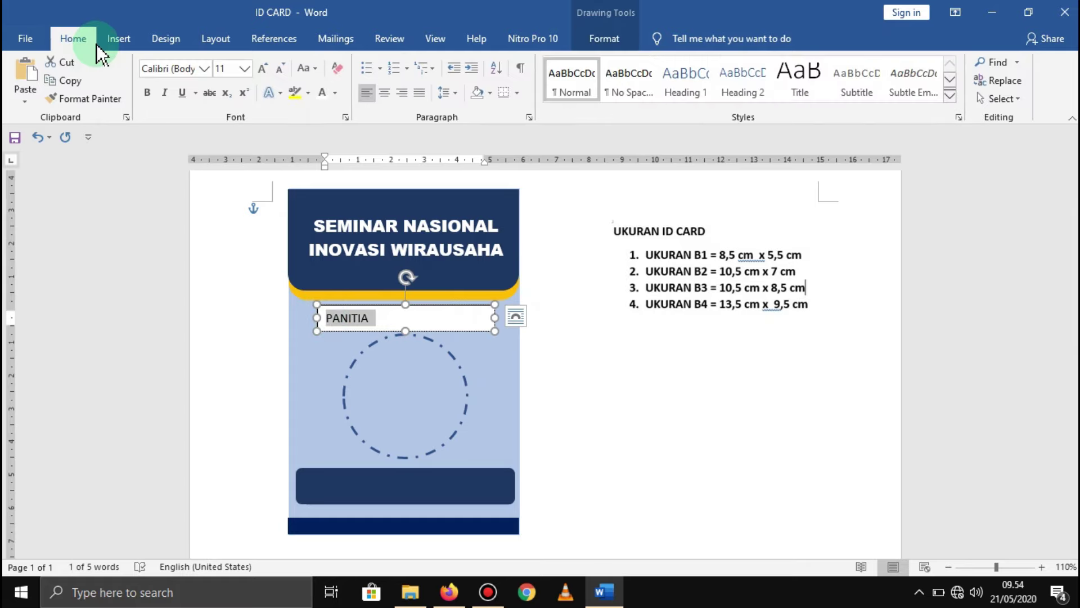
pyautogui.click(203, 69)
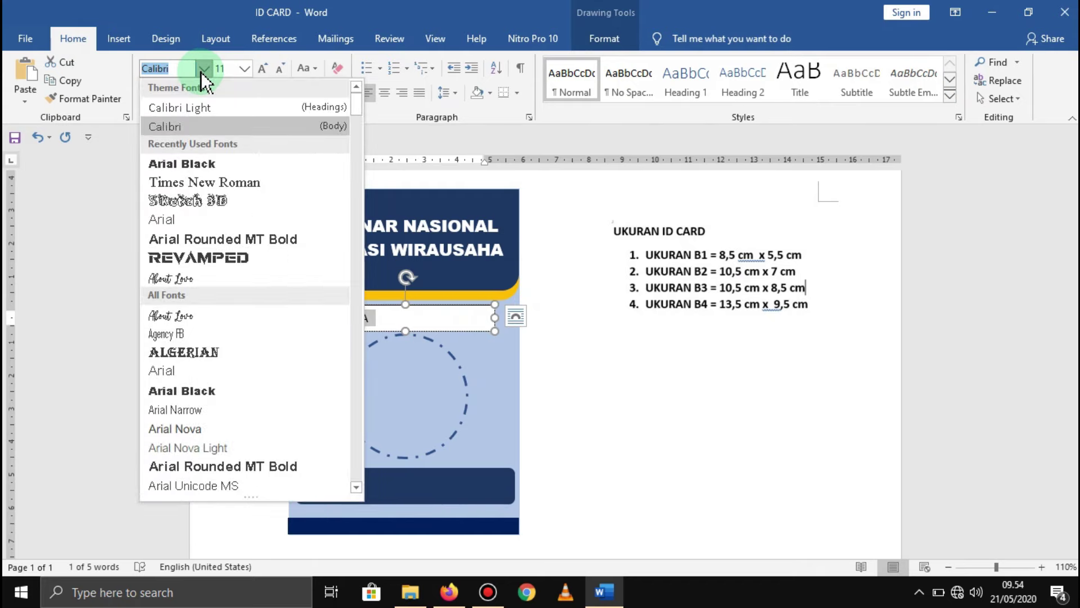
pyautogui.click(223, 164)
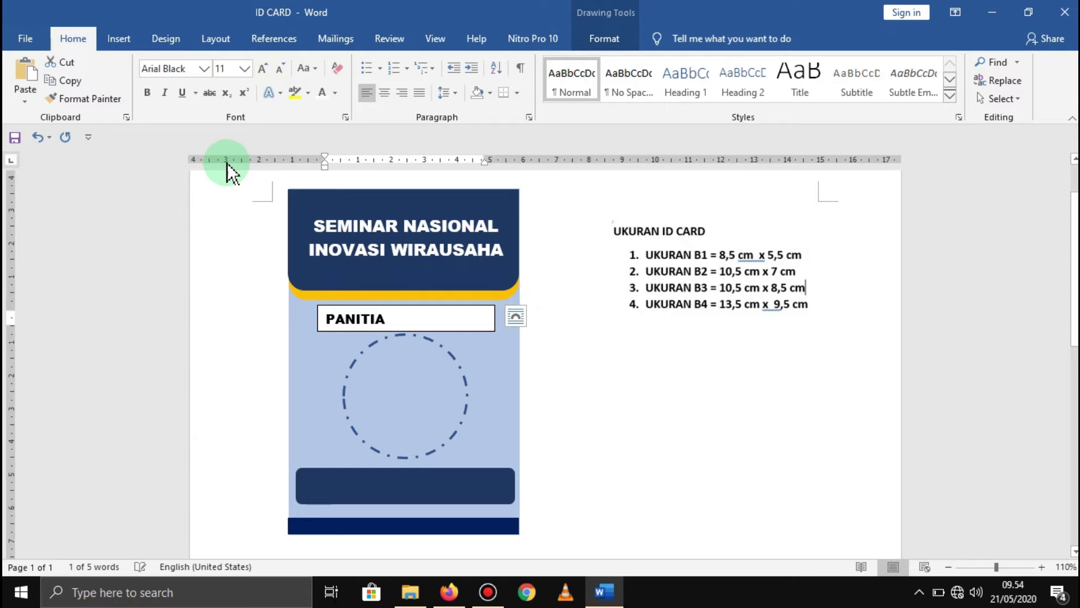
pyautogui.click(358, 267)
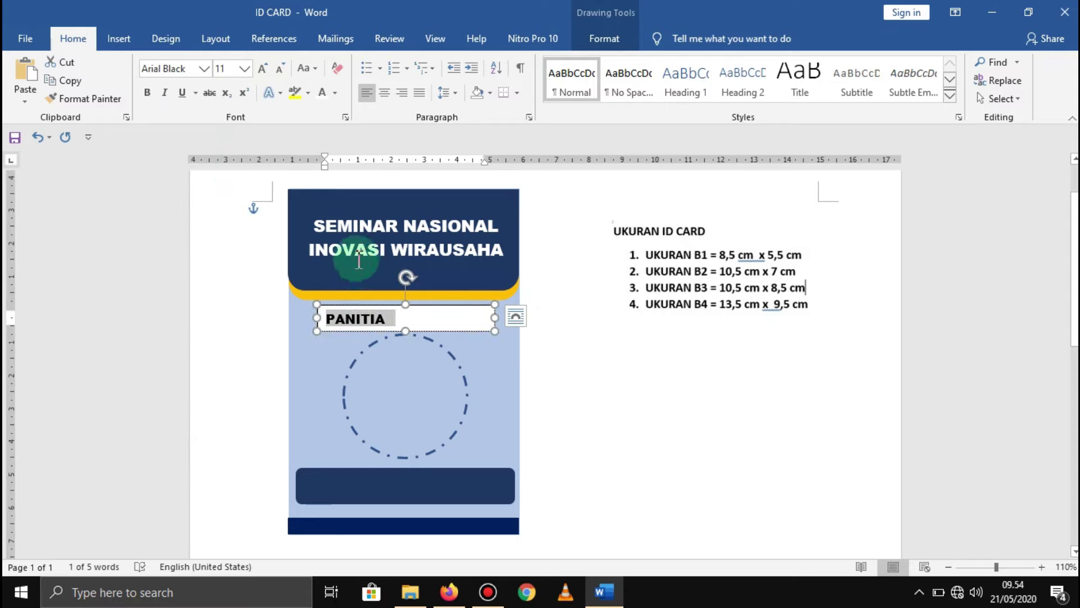
pyautogui.click(384, 92)
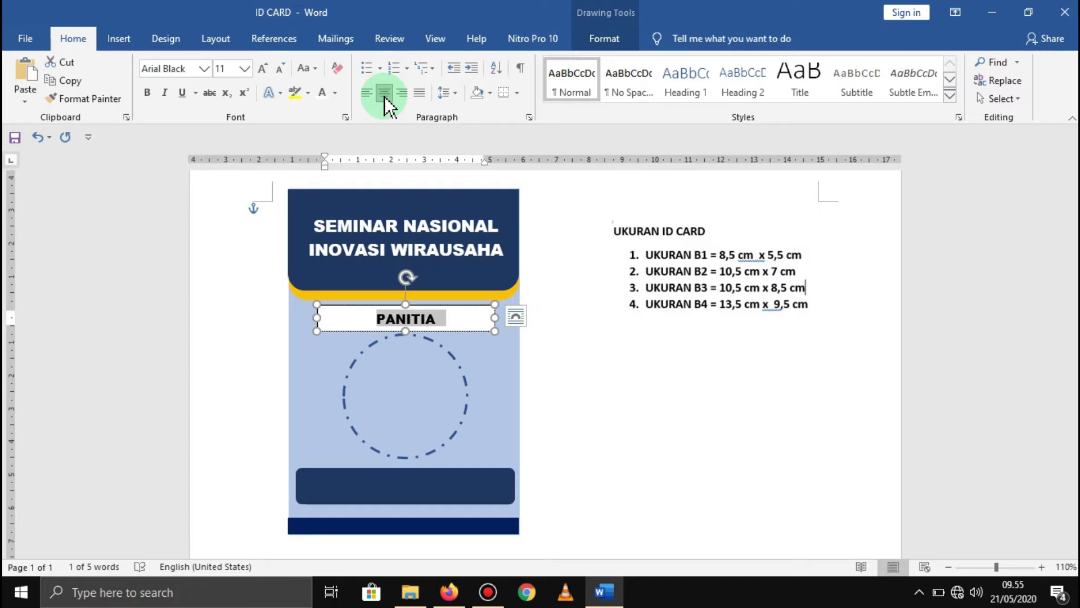
pyautogui.click(336, 93)
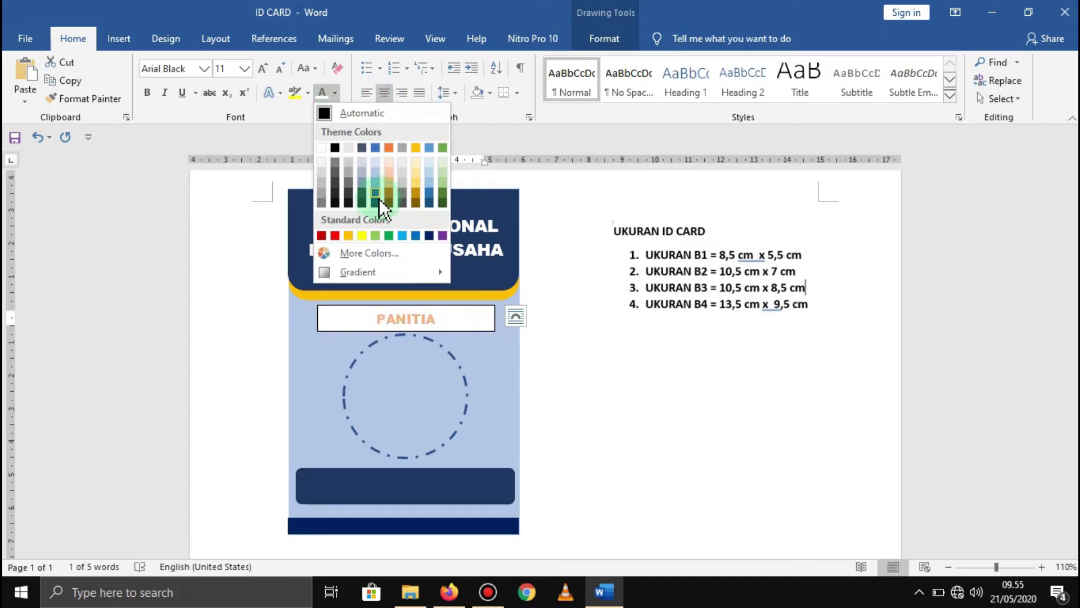
pyautogui.click(376, 205)
pyautogui.hotkey('ctrl', 'z')
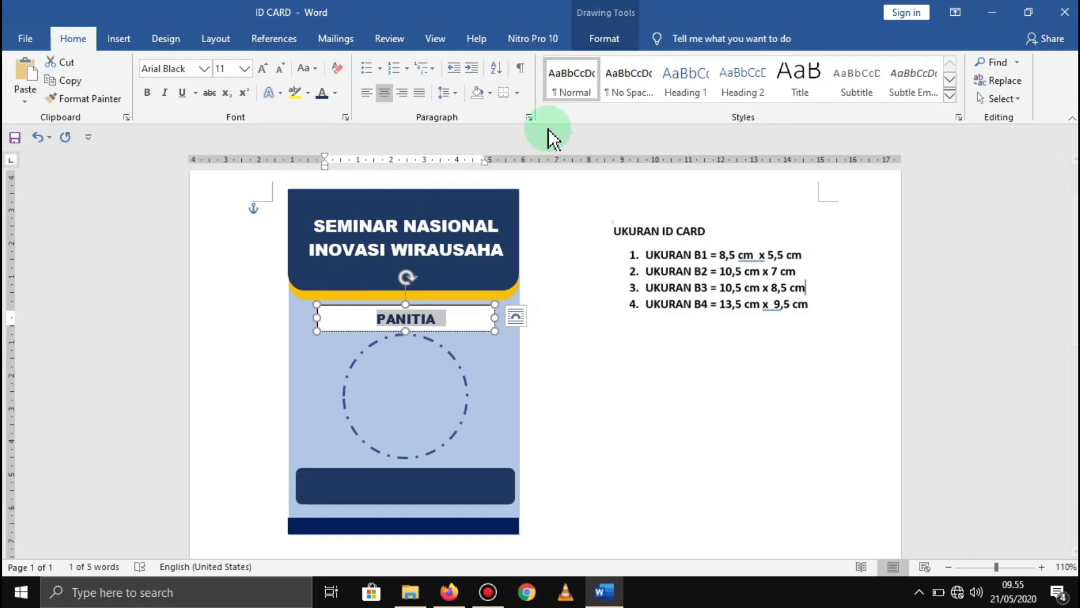
# Make the PANITIA box transparent with no outline, and nudge the dashed circle slightly
pyautogui.click(604, 40)
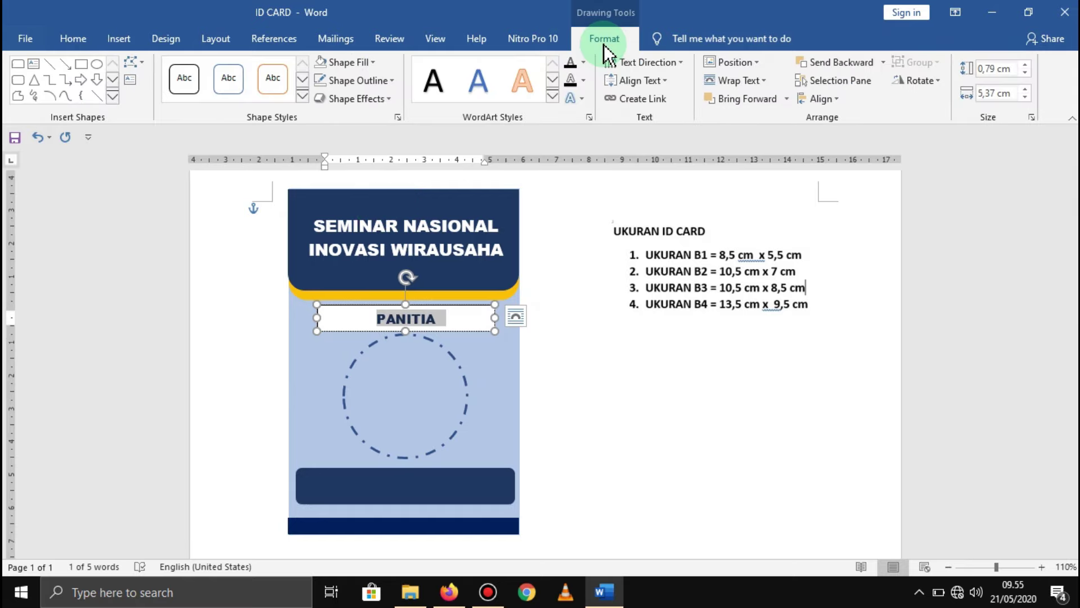
pyautogui.click(388, 80)
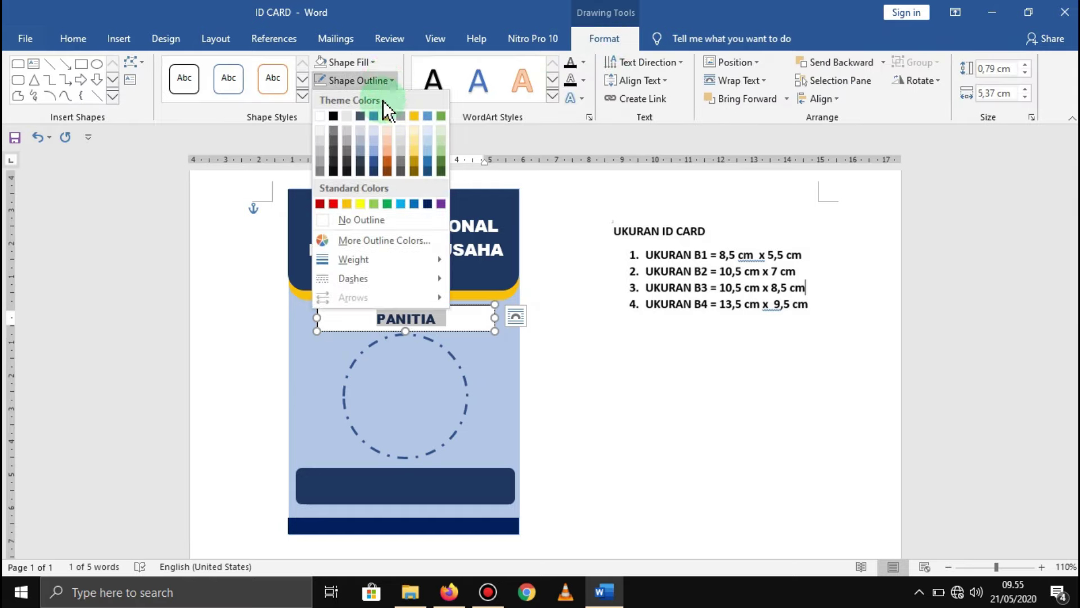
pyautogui.click(371, 219)
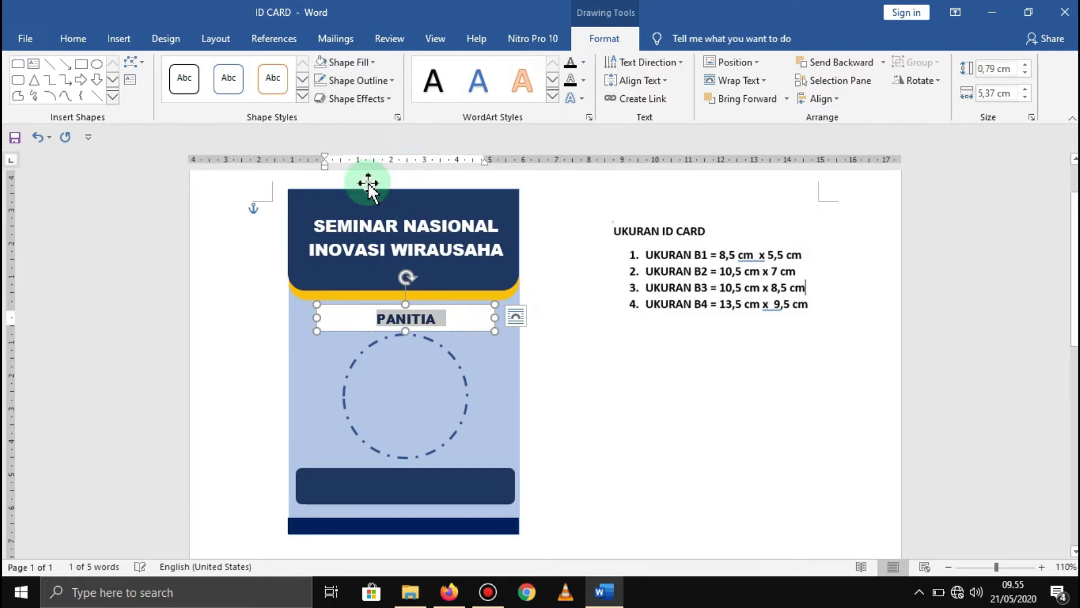
pyautogui.click(354, 64)
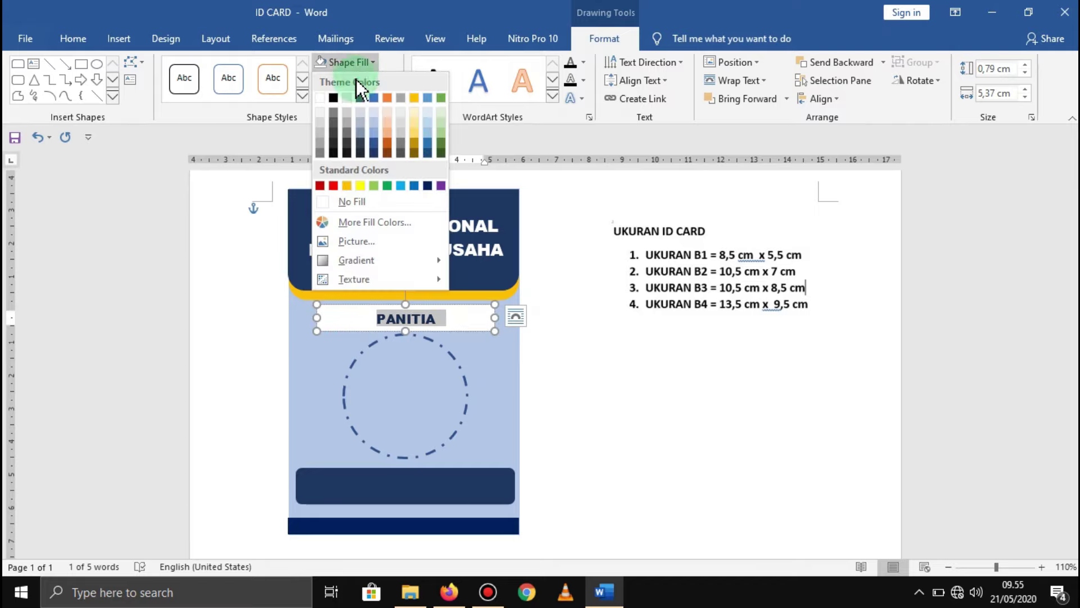
pyautogui.click(363, 202)
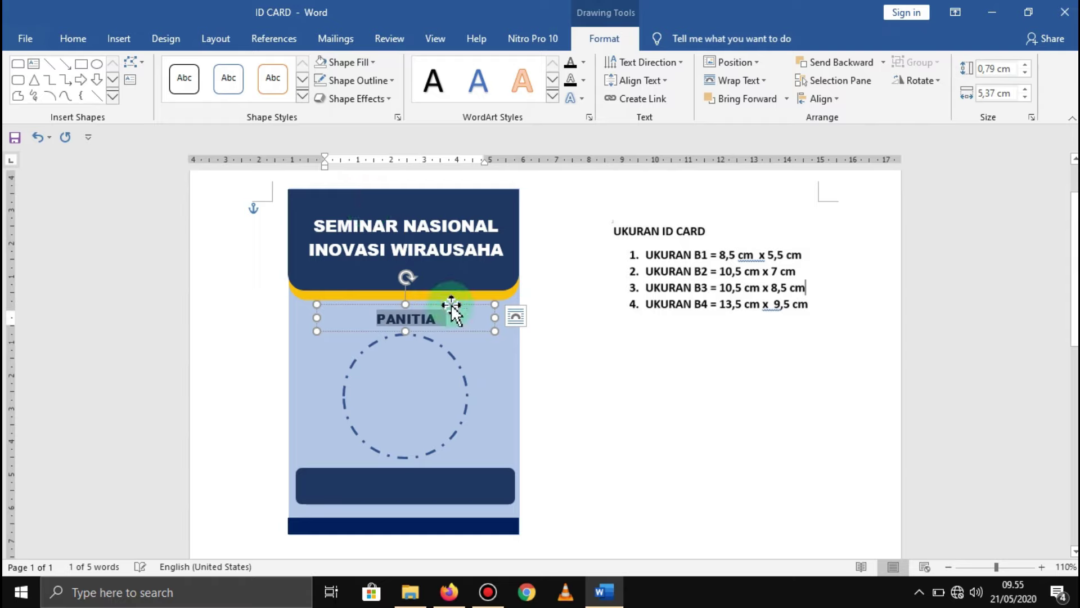
pyautogui.click(415, 340)
pyautogui.moveTo(417, 344); pyautogui.dragTo(418, 346)
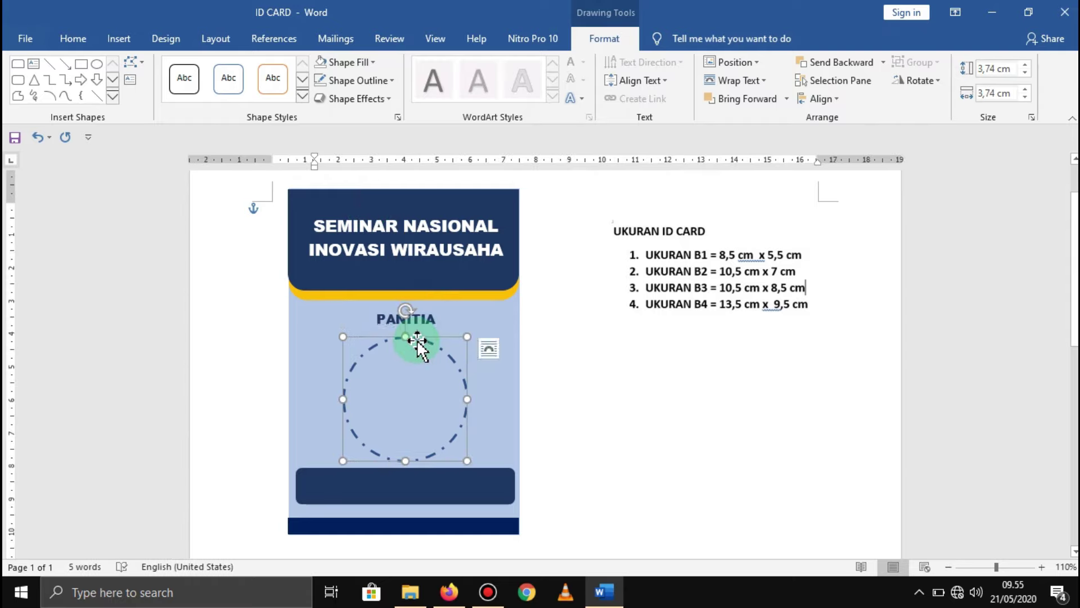
# Set PANITIA to 14 pt and stretch its text box up to just below the yellow band
pyautogui.click(431, 322)
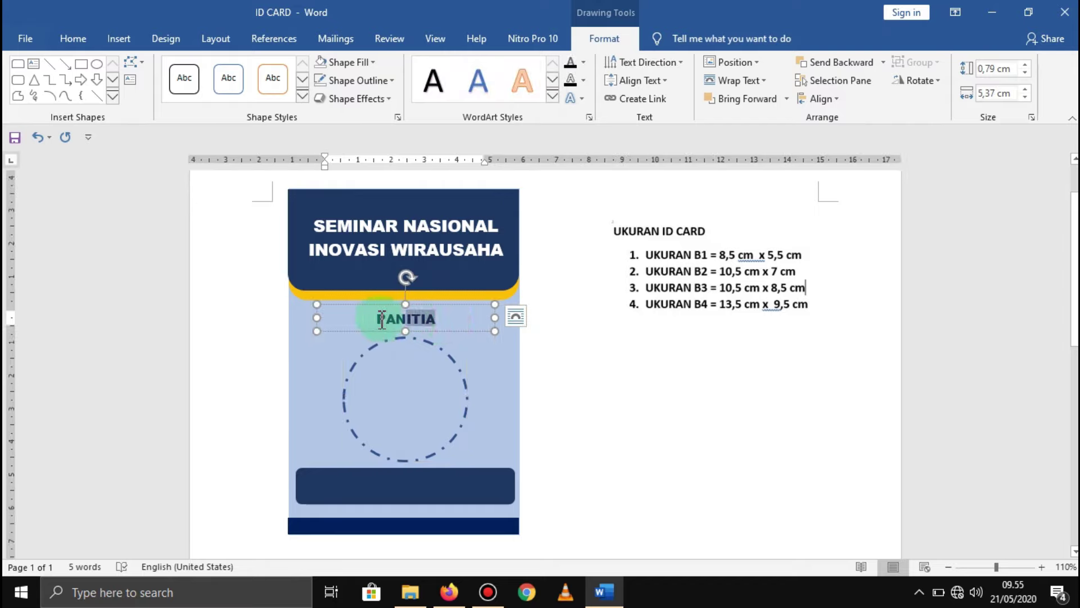
pyautogui.moveTo(450, 320); pyautogui.dragTo(374, 318)
pyautogui.click(71, 36)
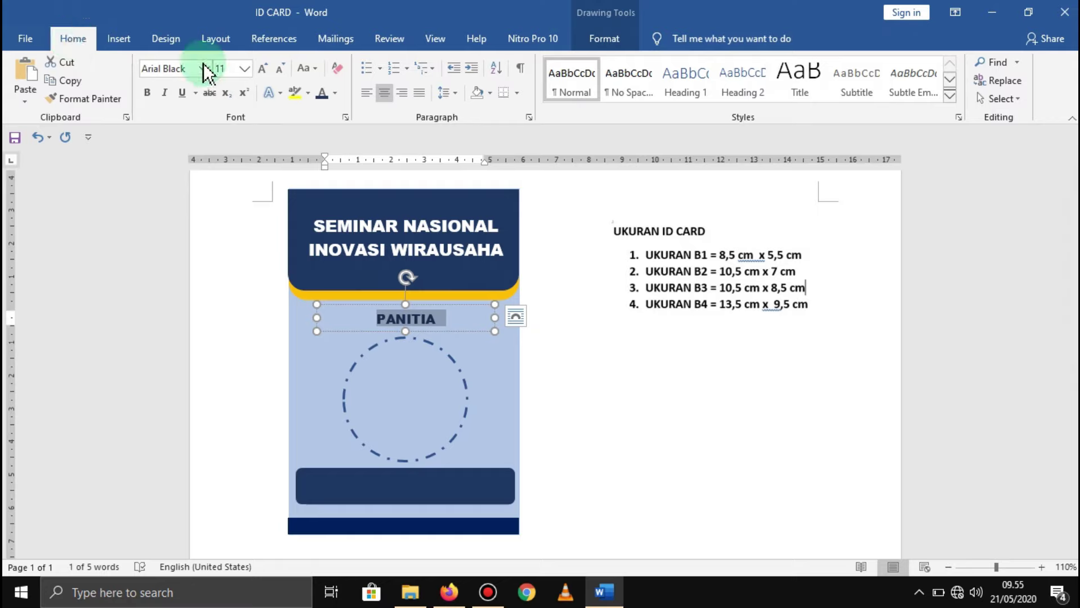
pyautogui.click(247, 69)
pyautogui.click(225, 177)
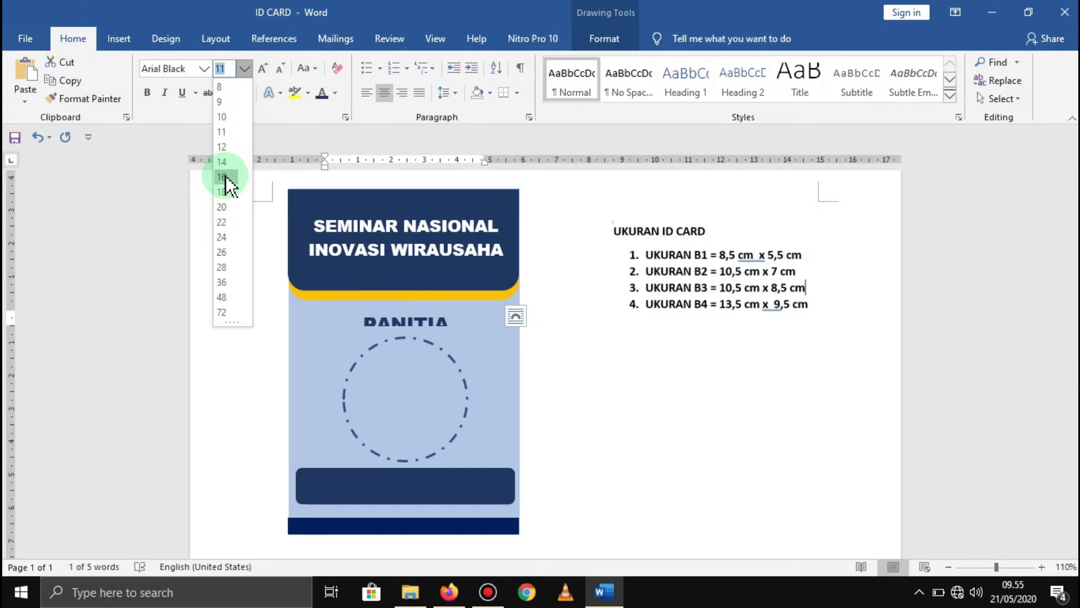
pyautogui.click(223, 162)
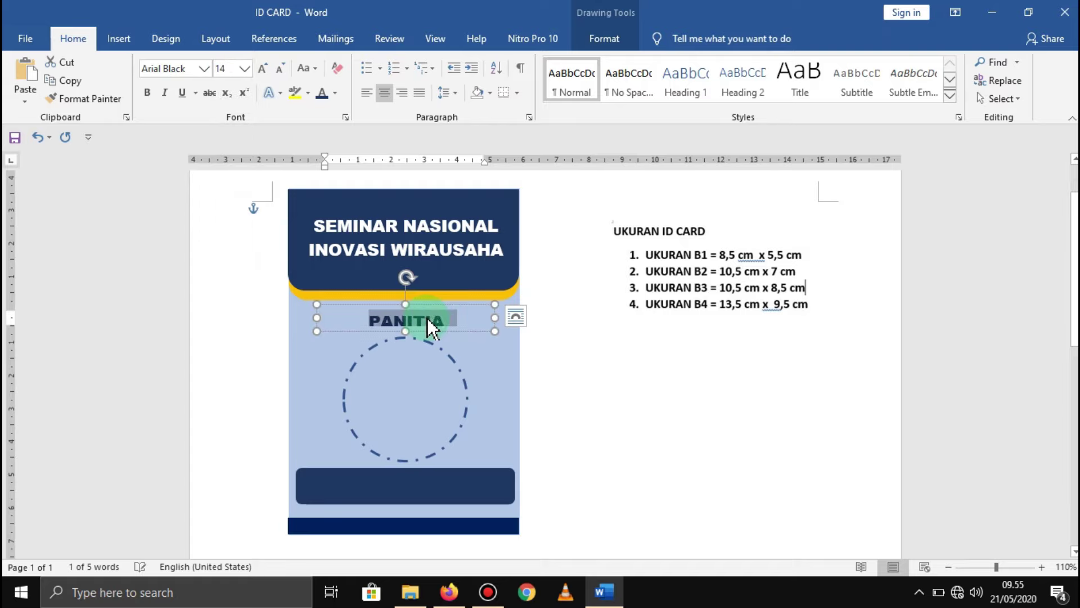
pyautogui.moveTo(406, 303); pyautogui.dragTo(409, 299)
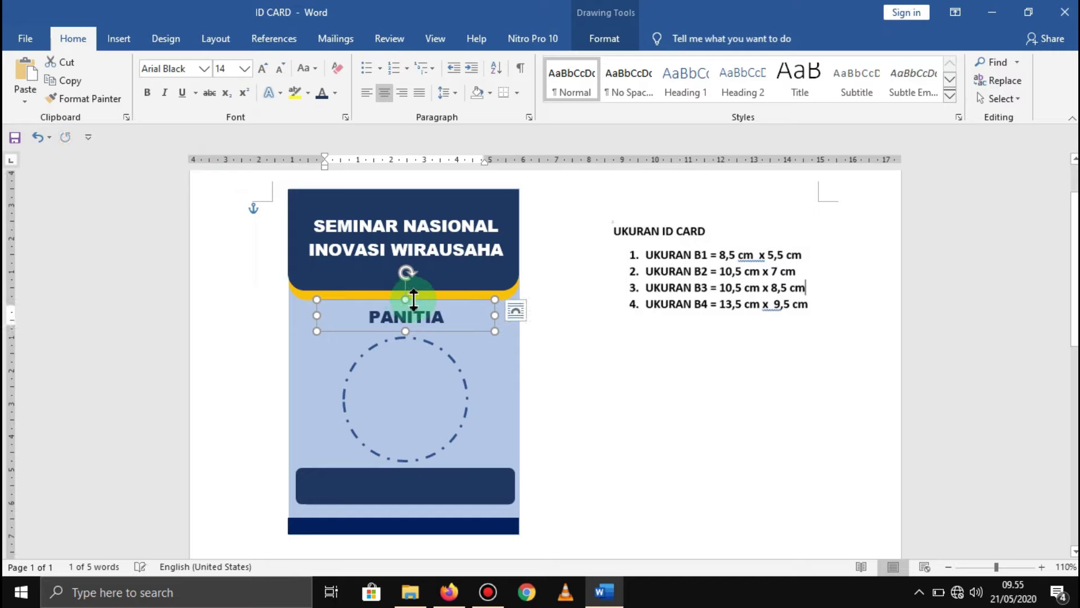
pyautogui.click(578, 414)
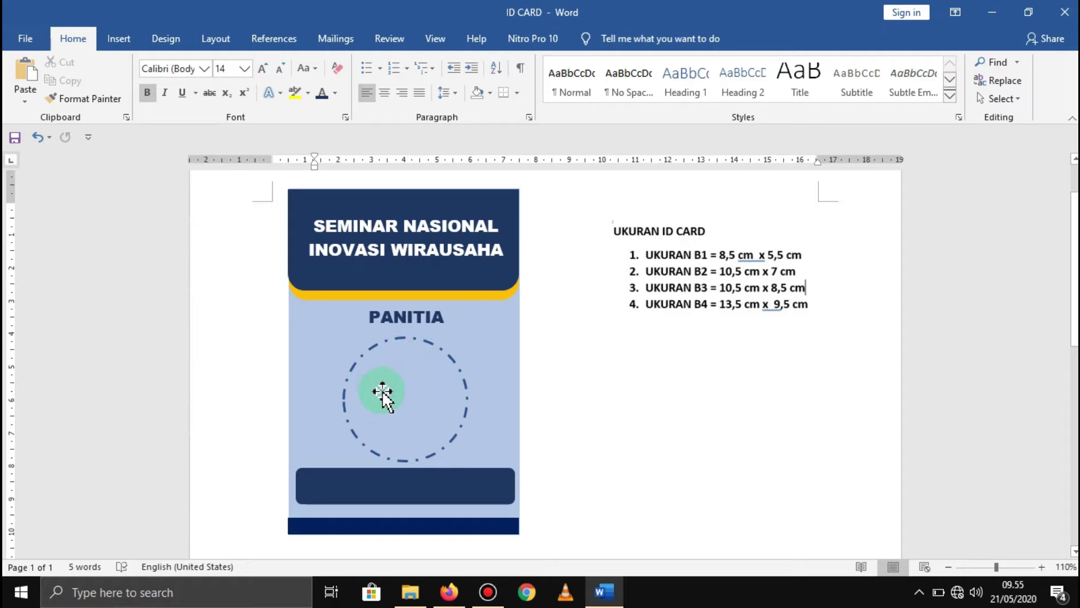
# Insert the Pasphoto picture from the DATA KU folder on this device
pyautogui.click(127, 39)
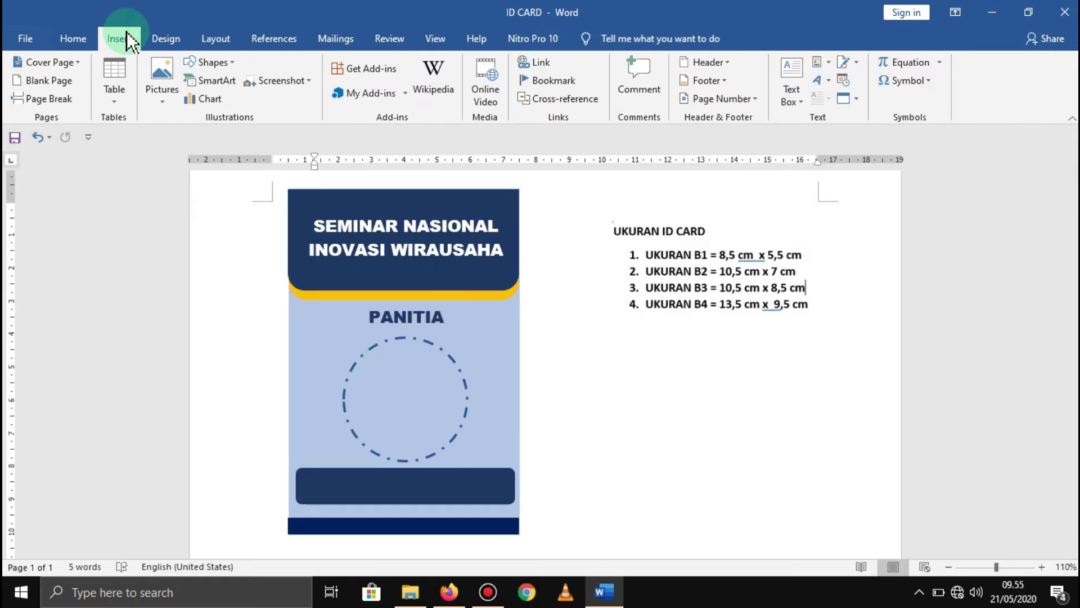
pyautogui.click(162, 101)
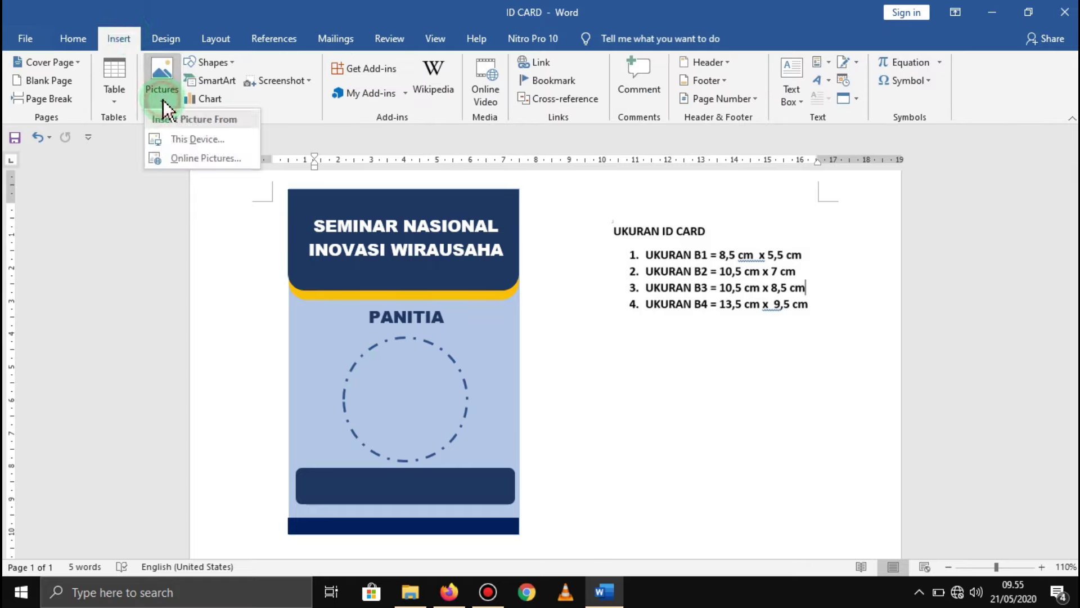
pyautogui.click(205, 139)
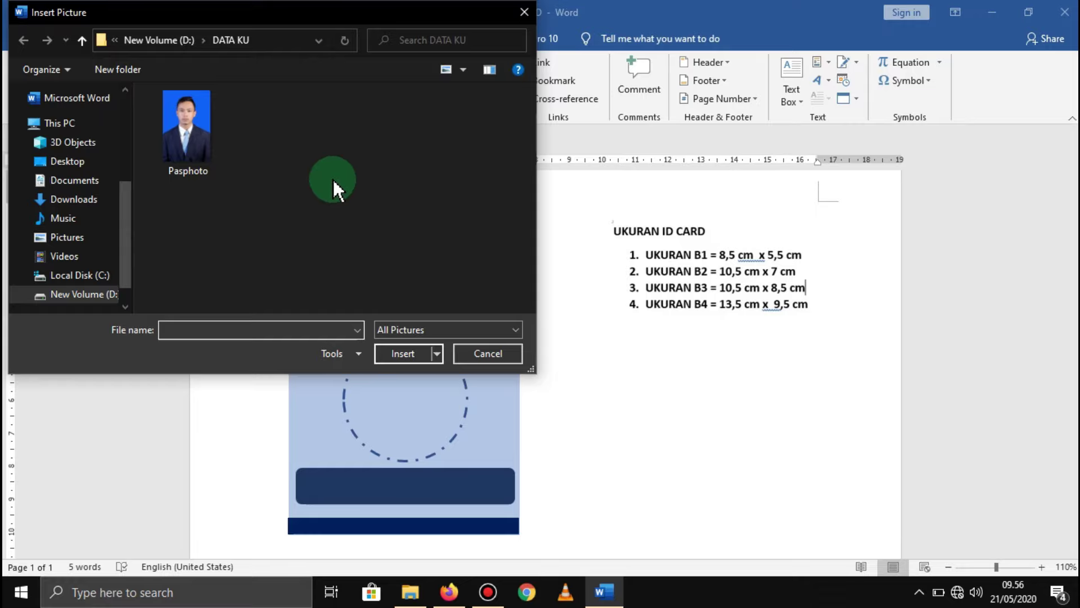
pyautogui.click(199, 123)
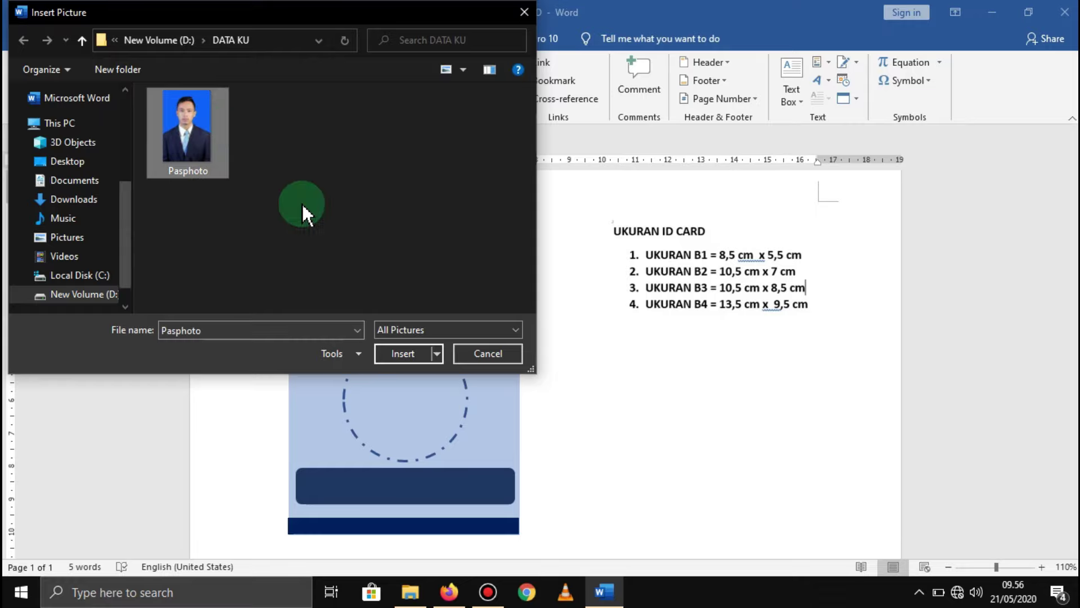
pyautogui.click(408, 353)
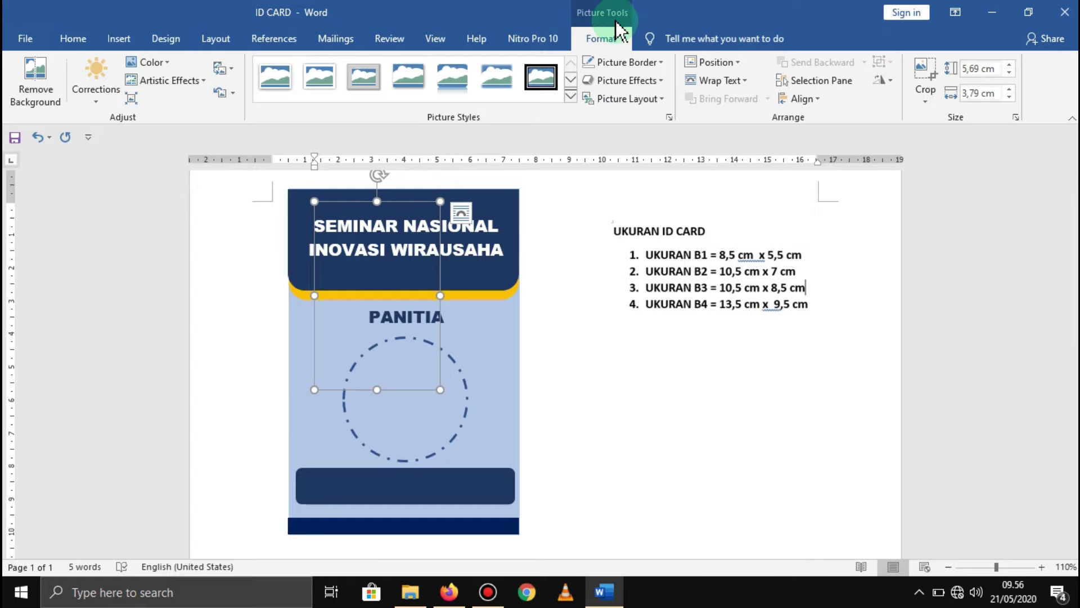
# Set the photo to In Front of Text, move it over the dashed circle, and crop to an oval
pyautogui.click(741, 80)
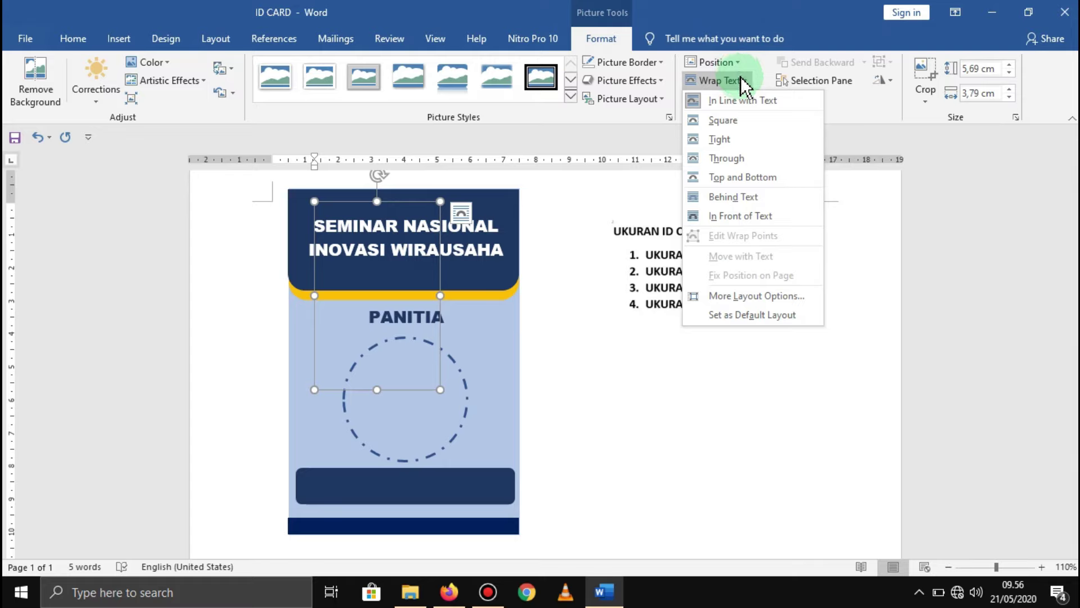
pyautogui.click(760, 215)
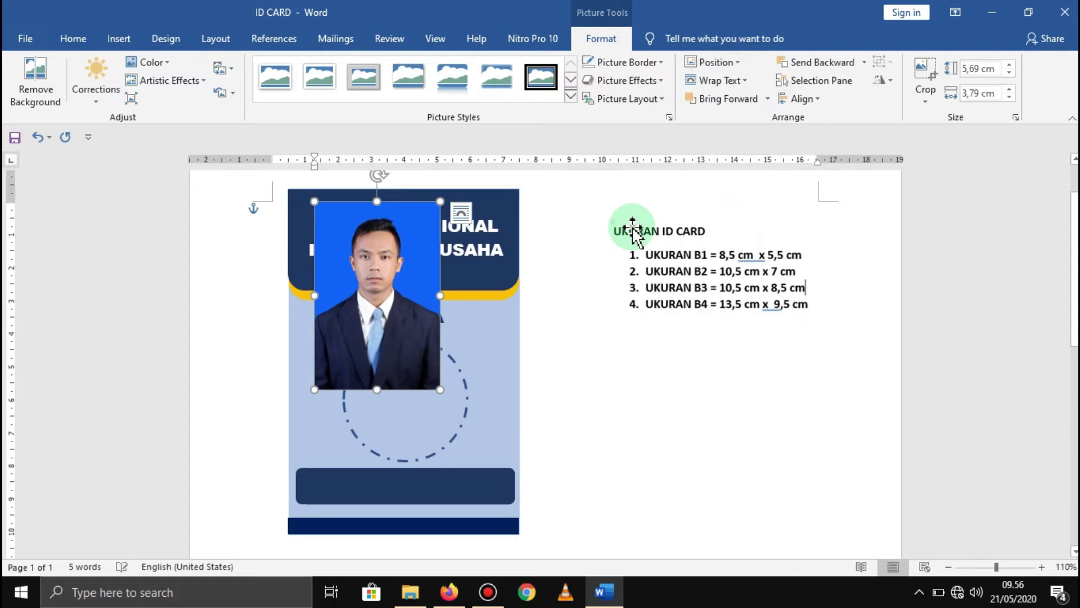
pyautogui.moveTo(412, 273); pyautogui.dragTo(440, 352)
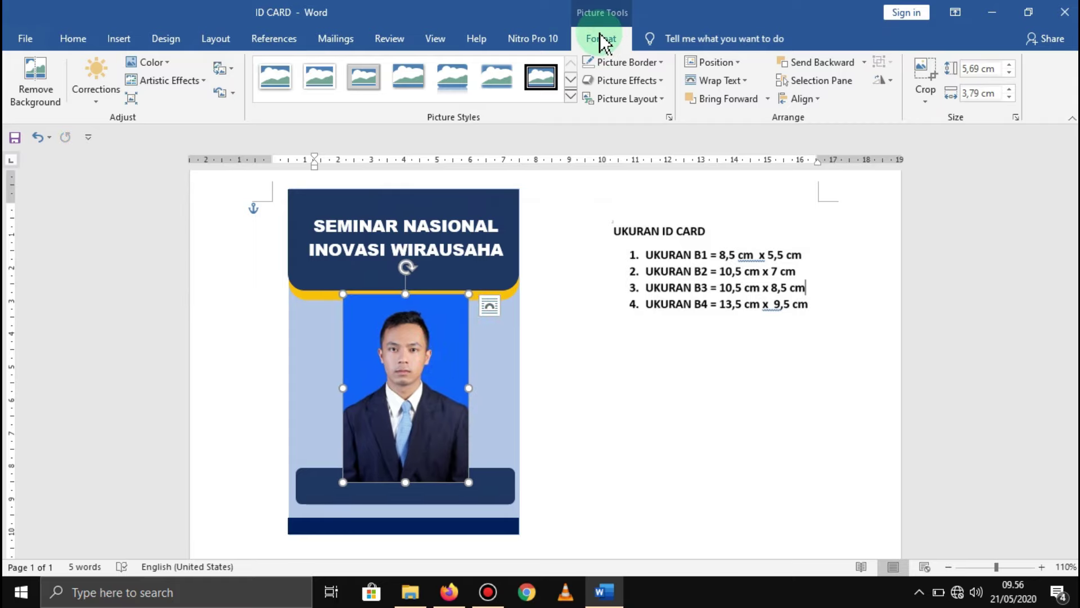
pyautogui.click(925, 100)
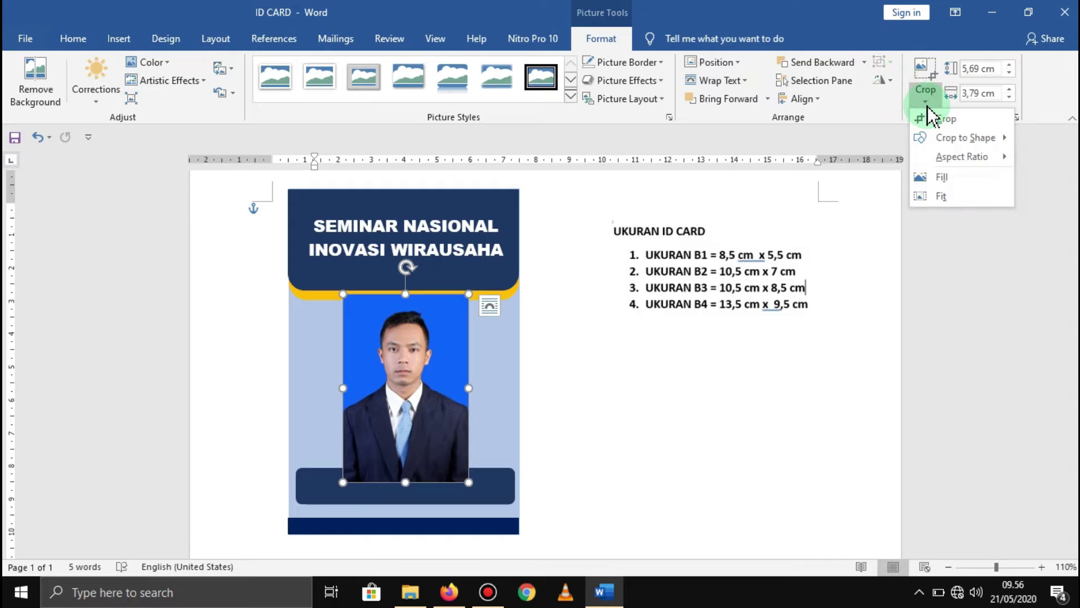
pyautogui.moveTo(964, 137)
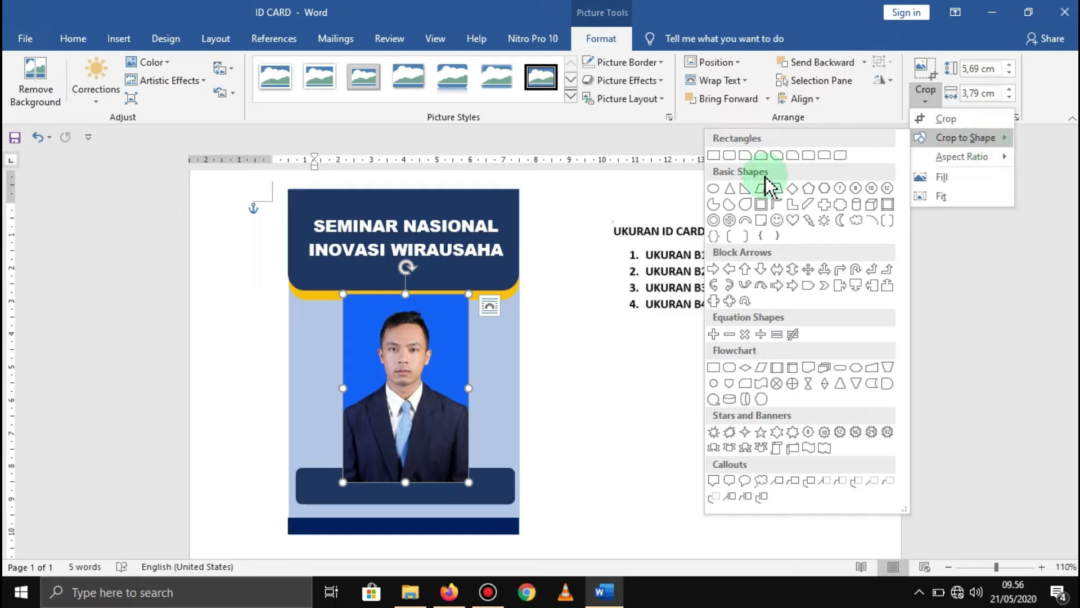
pyautogui.click(713, 189)
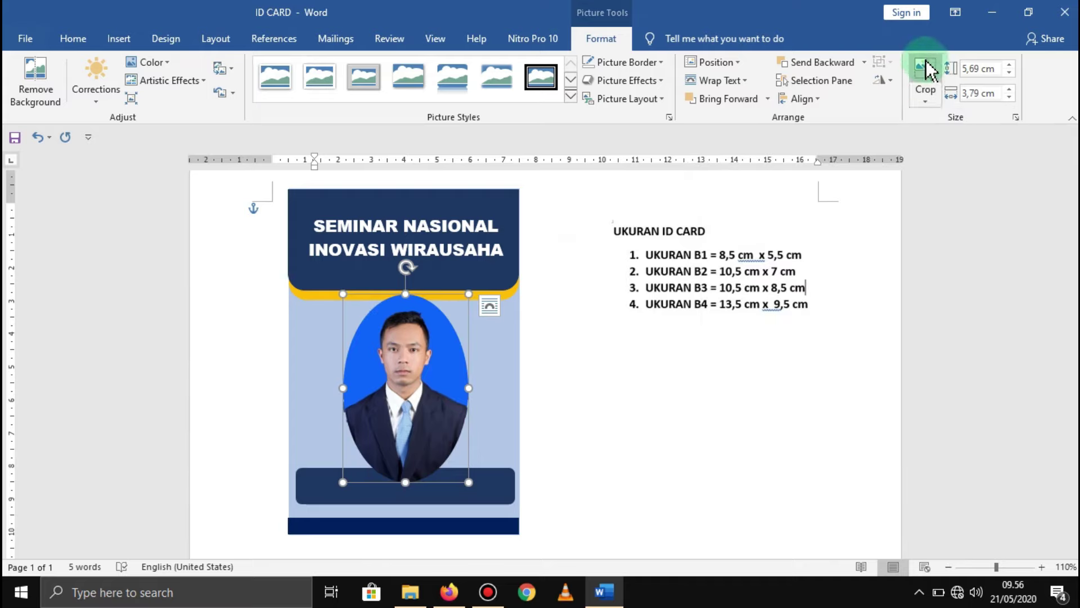
# Crop the top and bottom of the oval photo so it becomes a circle
pyautogui.click(403, 291)
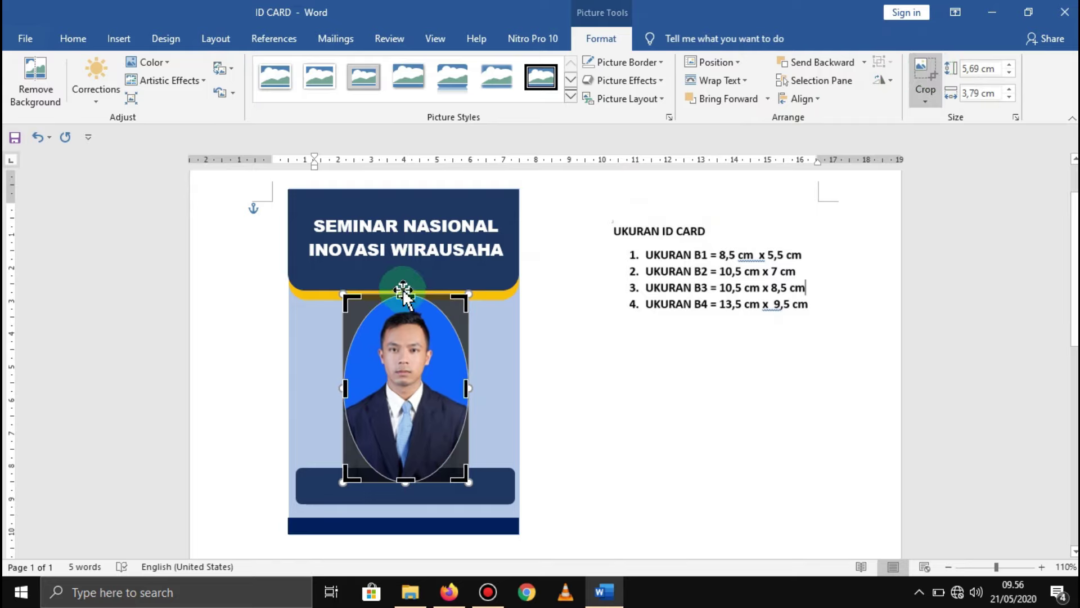
pyautogui.moveTo(404, 294); pyautogui.dragTo(403, 306)
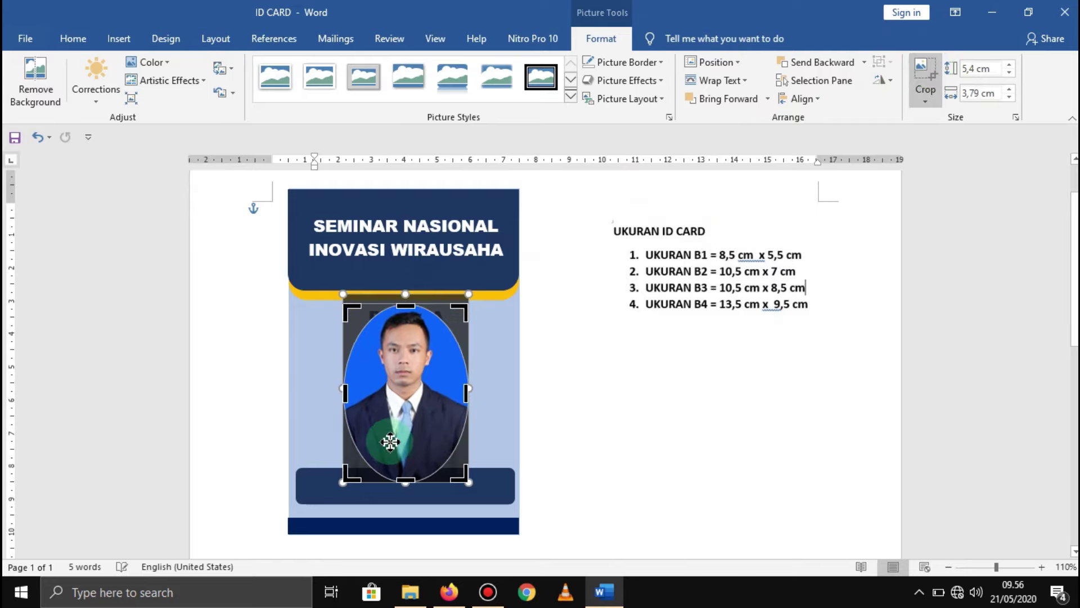
pyautogui.moveTo(404, 481); pyautogui.dragTo(405, 436)
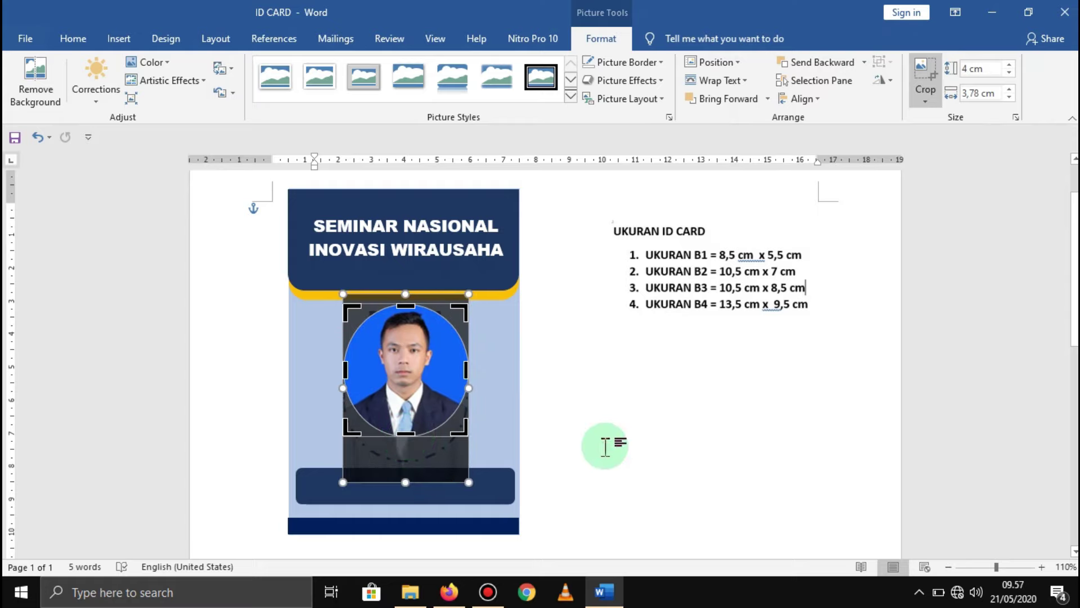
pyautogui.click(602, 441)
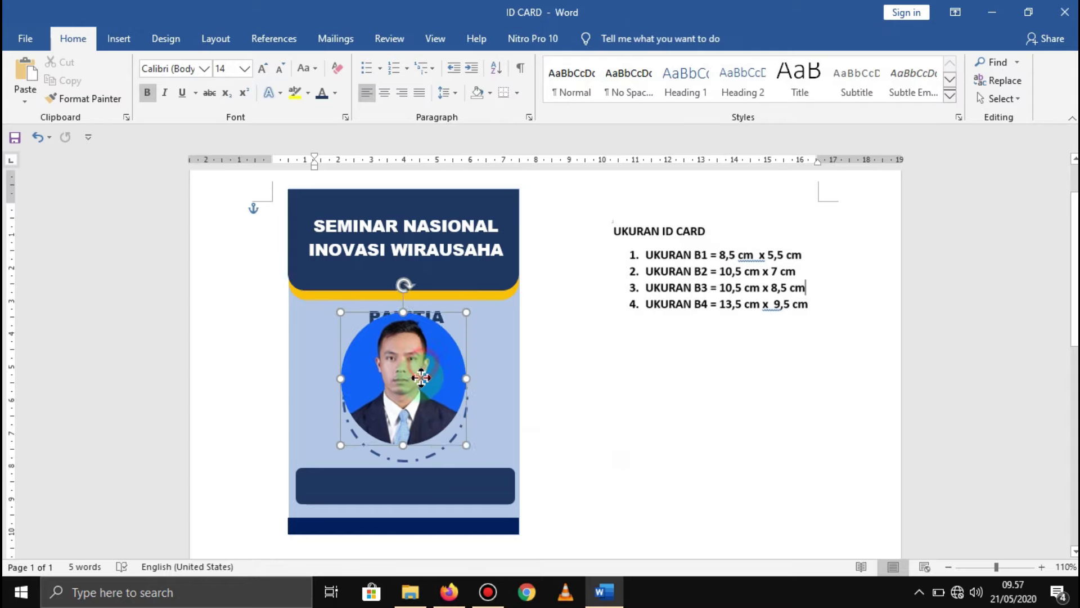
# Move the photo below PANITIA and shrink it to 3,42 × 3,23 cm inside the dashed ring
pyautogui.moveTo(423, 369); pyautogui.dragTo(423, 392)
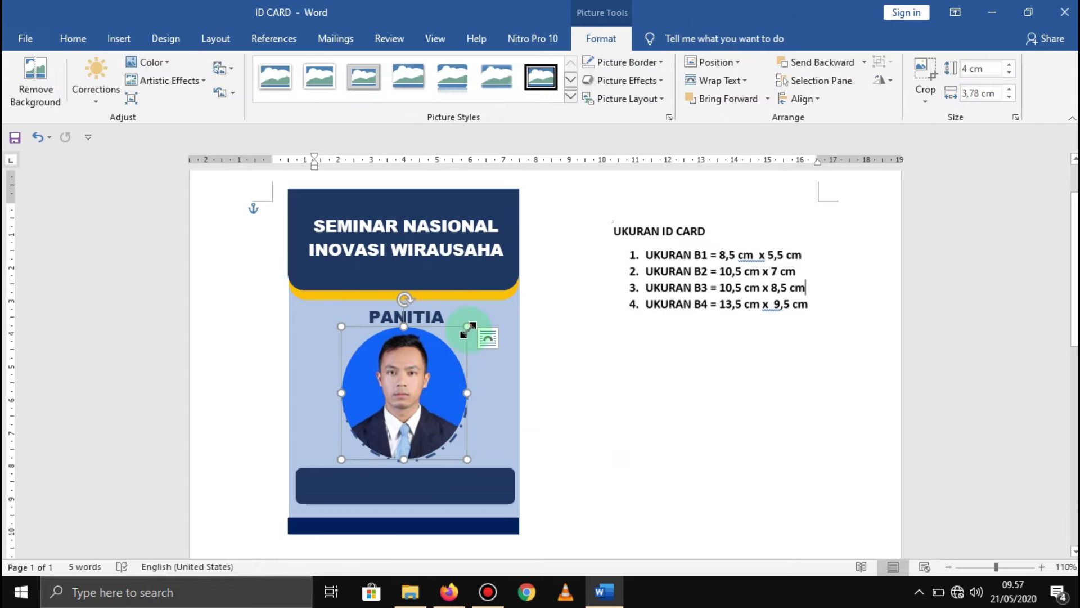
pyautogui.moveTo(467, 327); pyautogui.dragTo(425, 385)
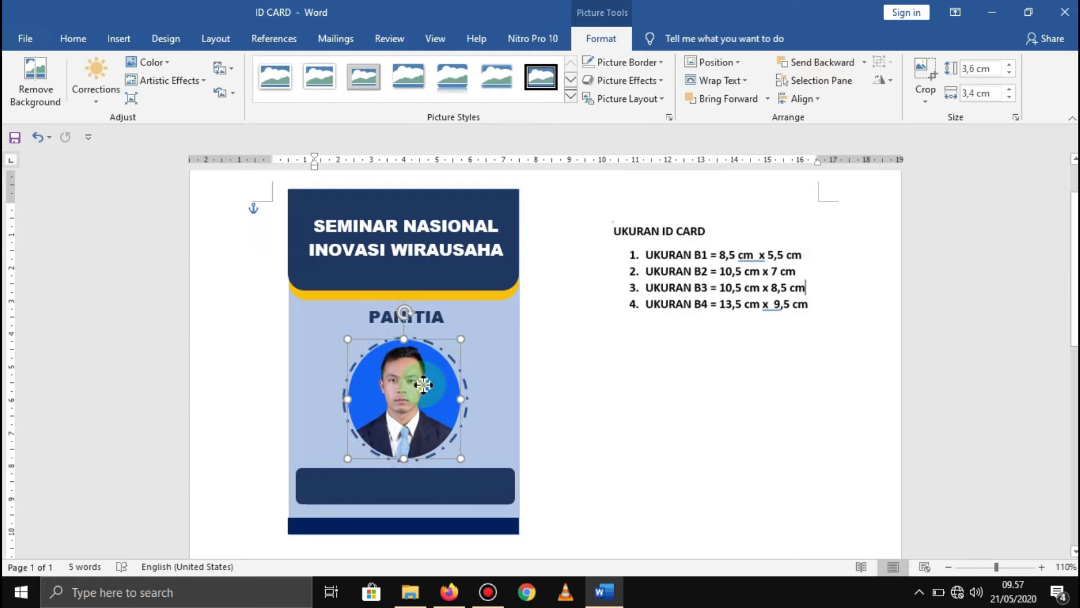
pyautogui.moveTo(461, 340); pyautogui.dragTo(455, 345)
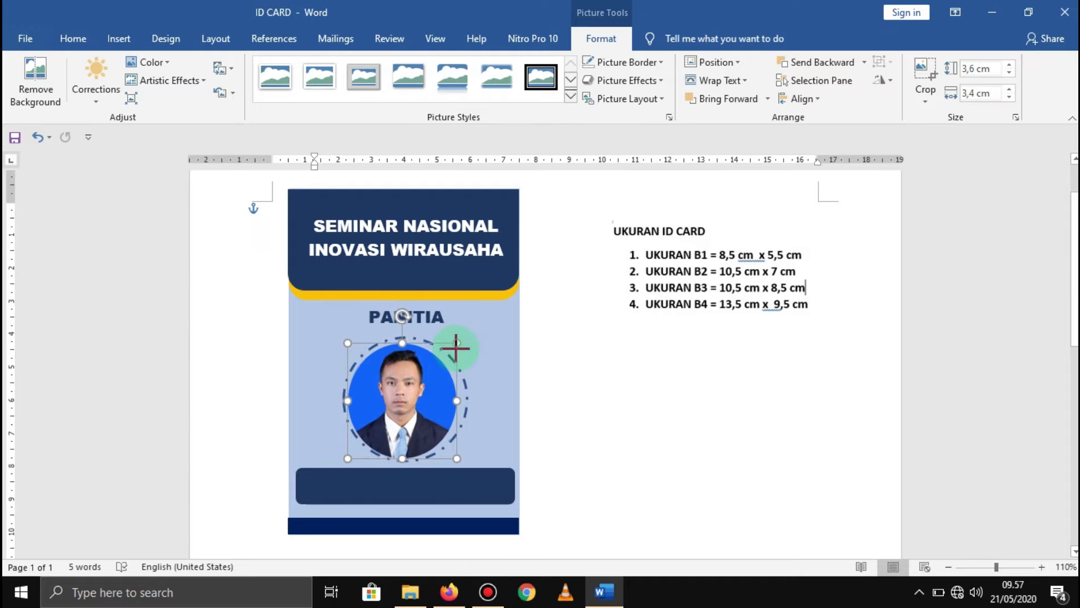
pyautogui.moveTo(430, 383); pyautogui.dragTo(434, 383)
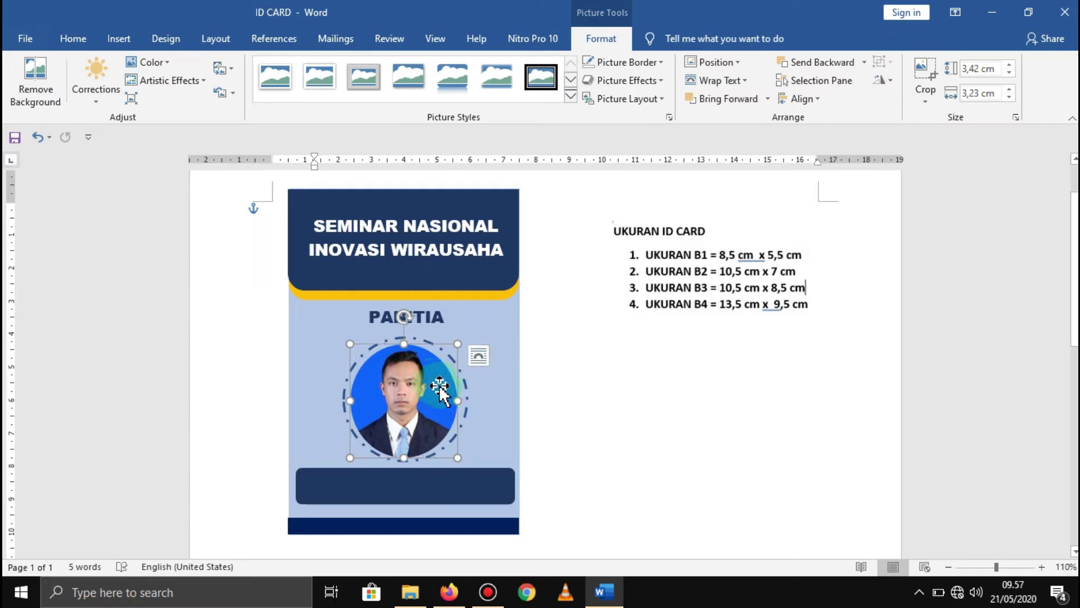
pyautogui.click(494, 442)
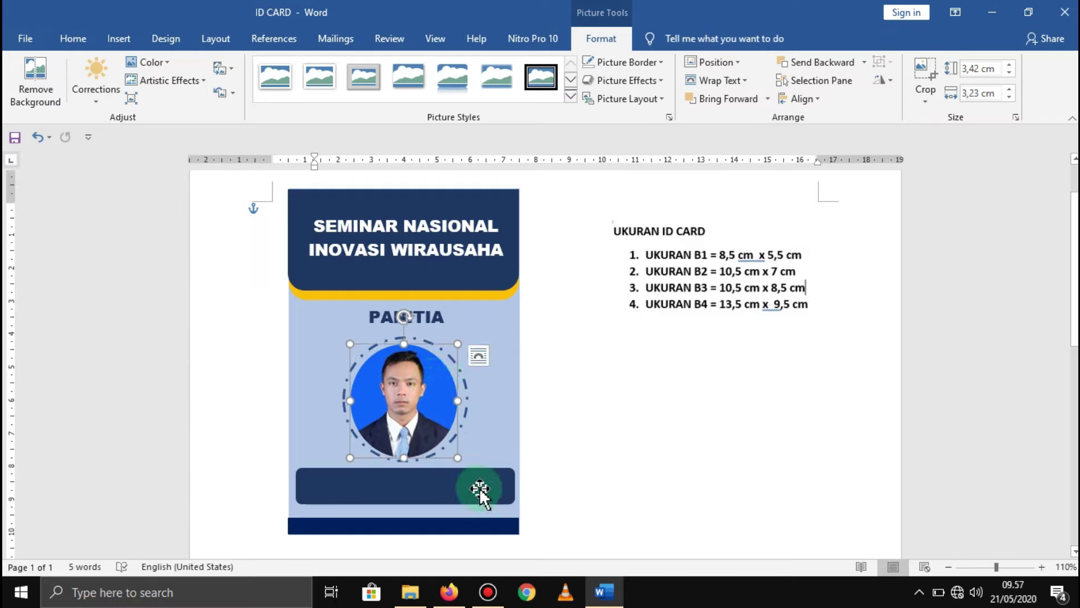
# Add text to the dark bottom bar with the cardholder's full name and degree, then select it
pyautogui.click(435, 495)
pyautogui.scroll(-1, 434, 495)
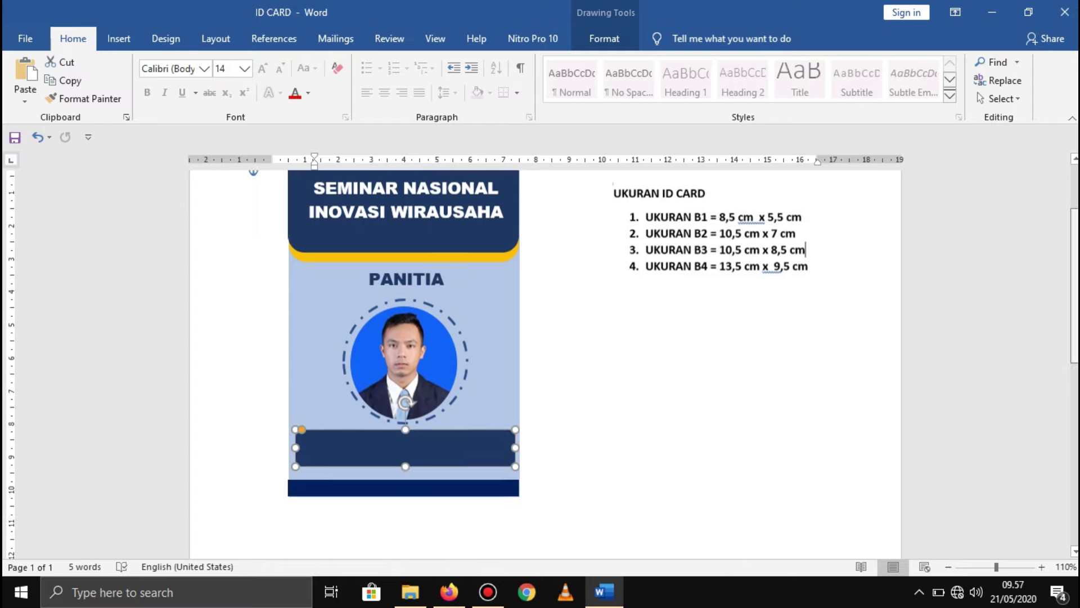
pyautogui.rightClick(482, 441)
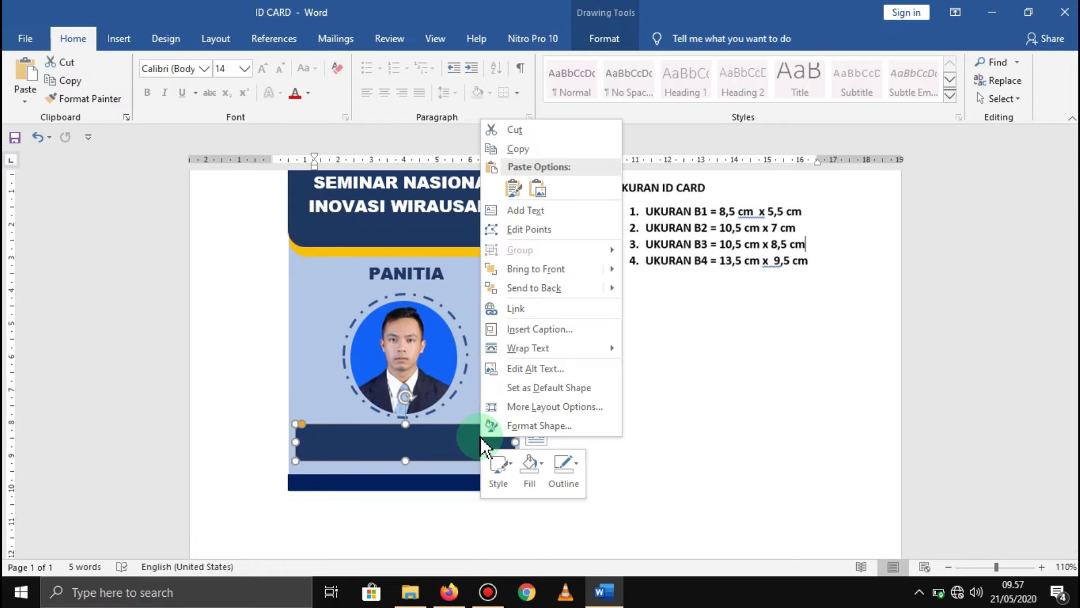
pyautogui.click(533, 213)
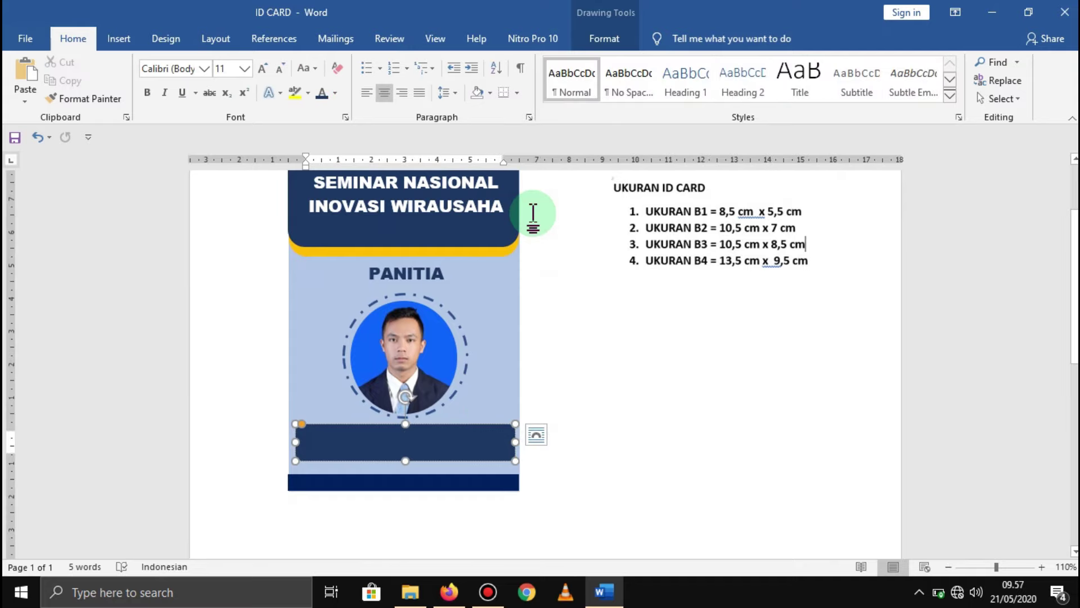
pyautogui.write('PASKAL')
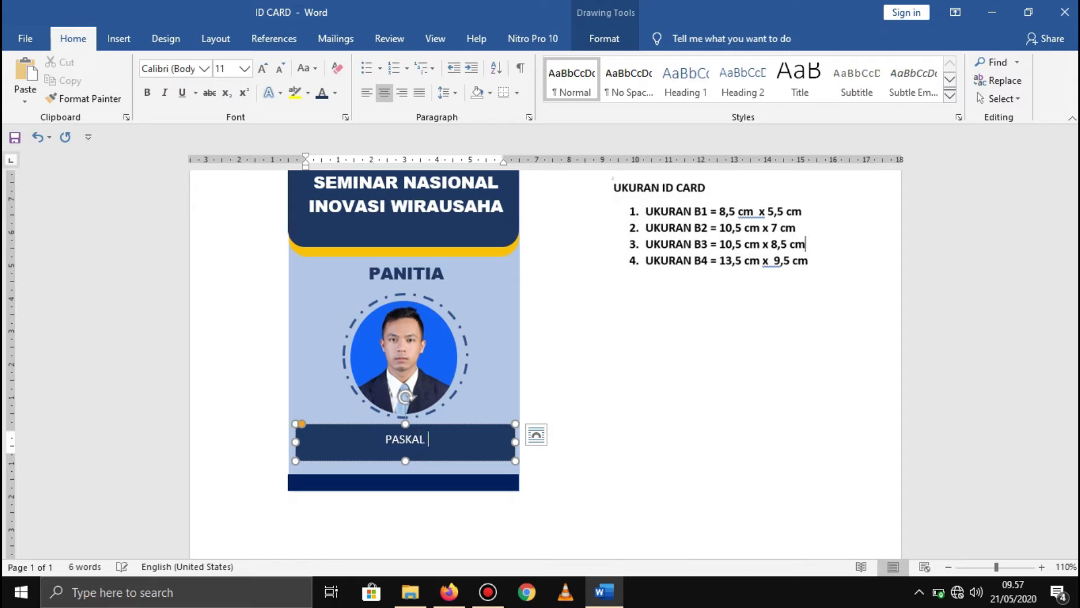
pyautogui.write('SKOM')
pyautogui.click(473, 441)
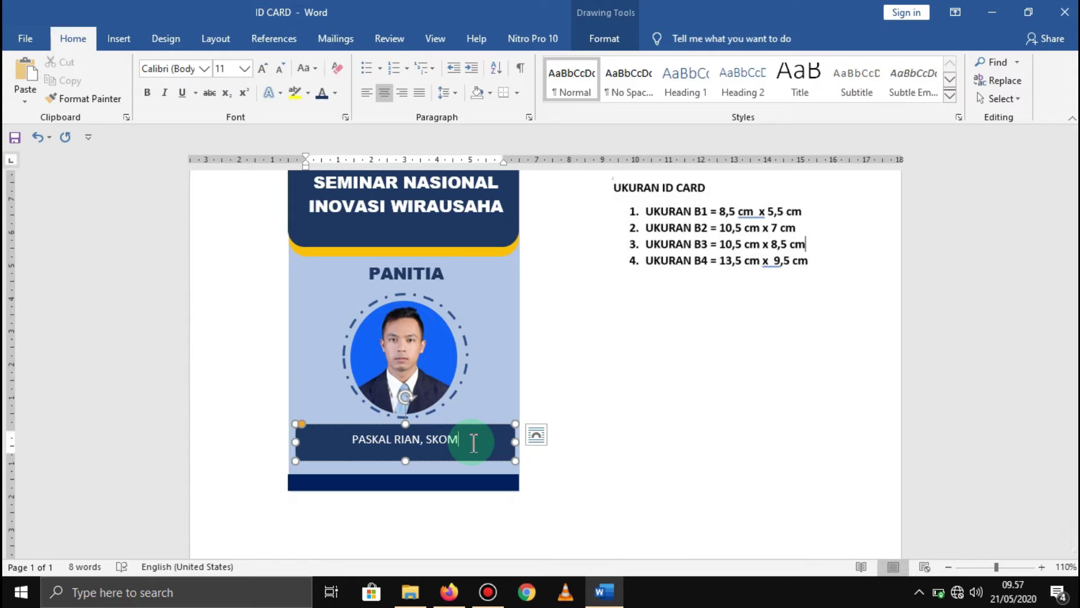
pyautogui.moveTo(473, 441); pyautogui.dragTo(351, 440)
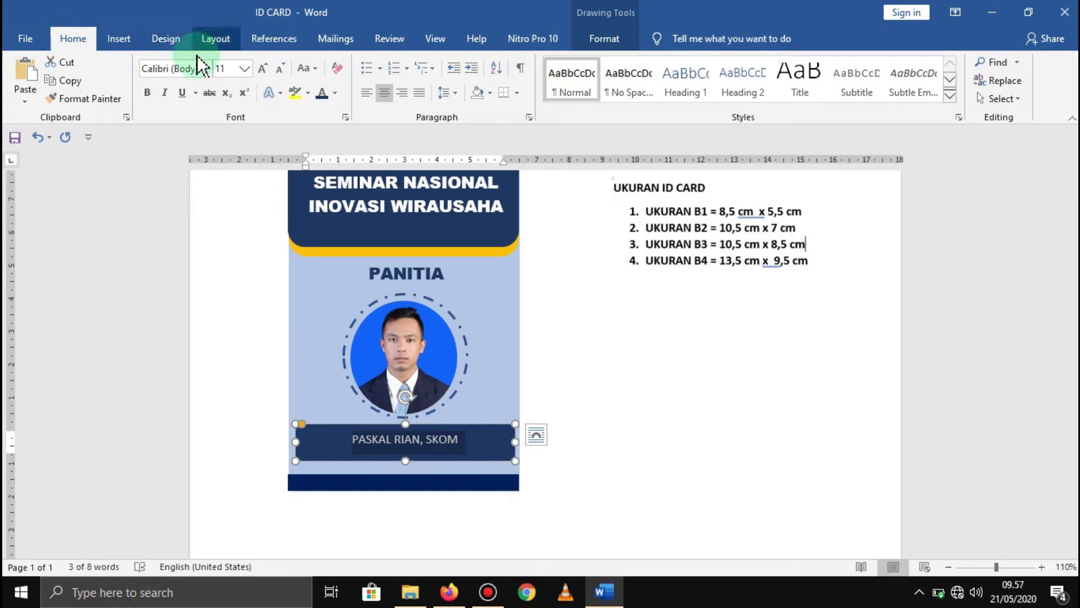
# Format the selected name and degree in 12 pt Arial Black
pyautogui.click(202, 68)
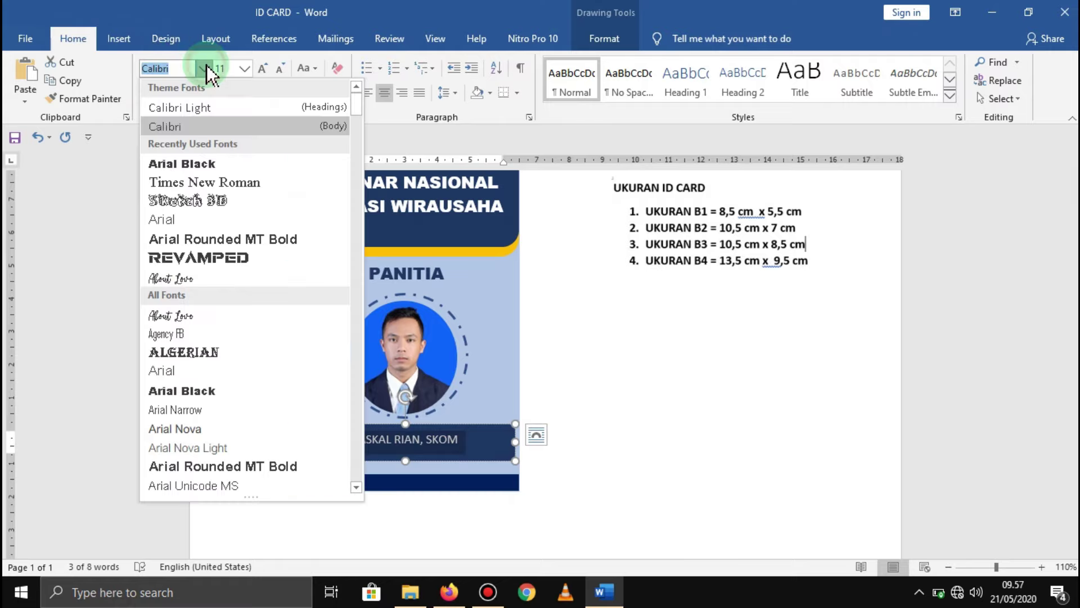
pyautogui.click(207, 164)
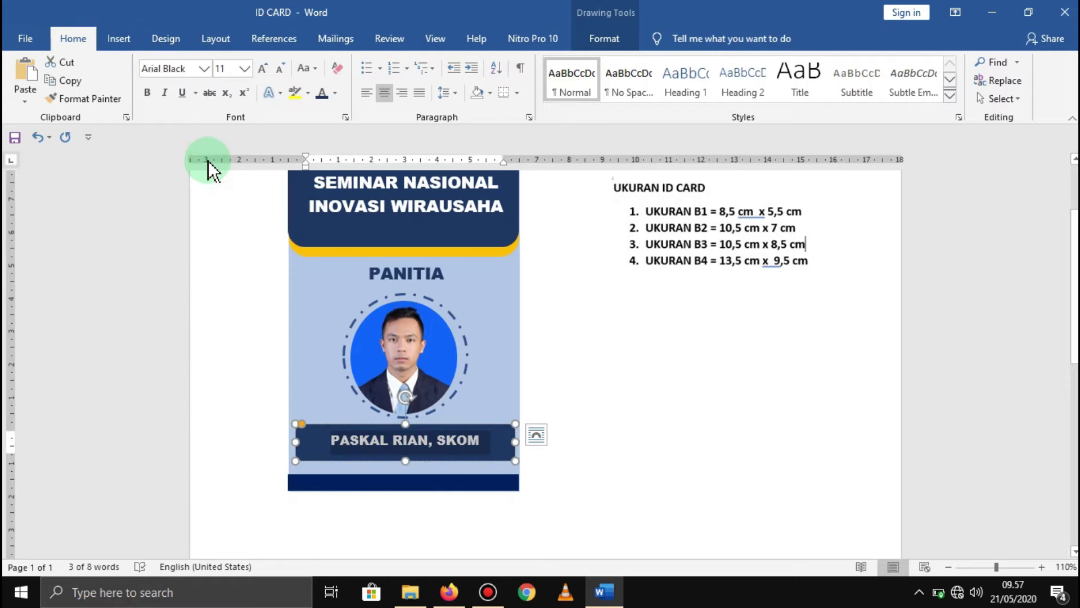
pyautogui.click(243, 68)
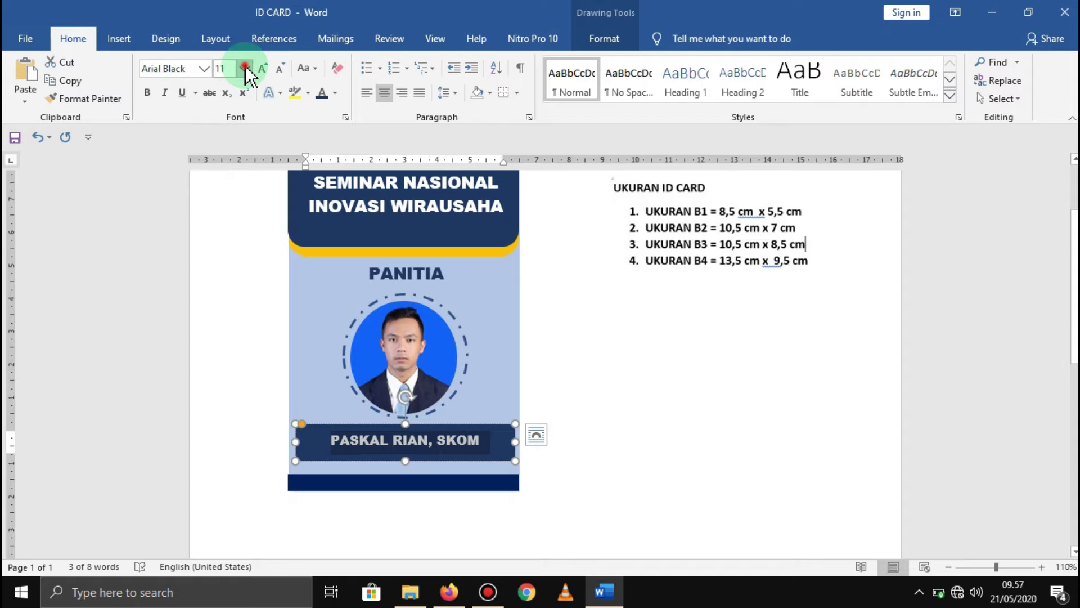
pyautogui.click(245, 68)
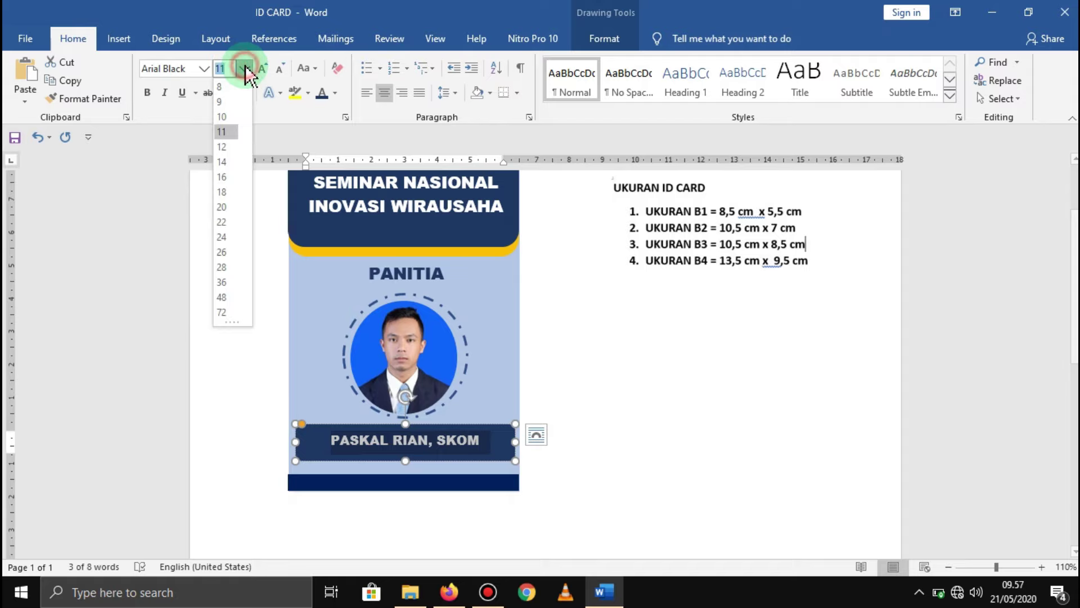
pyautogui.click(233, 147)
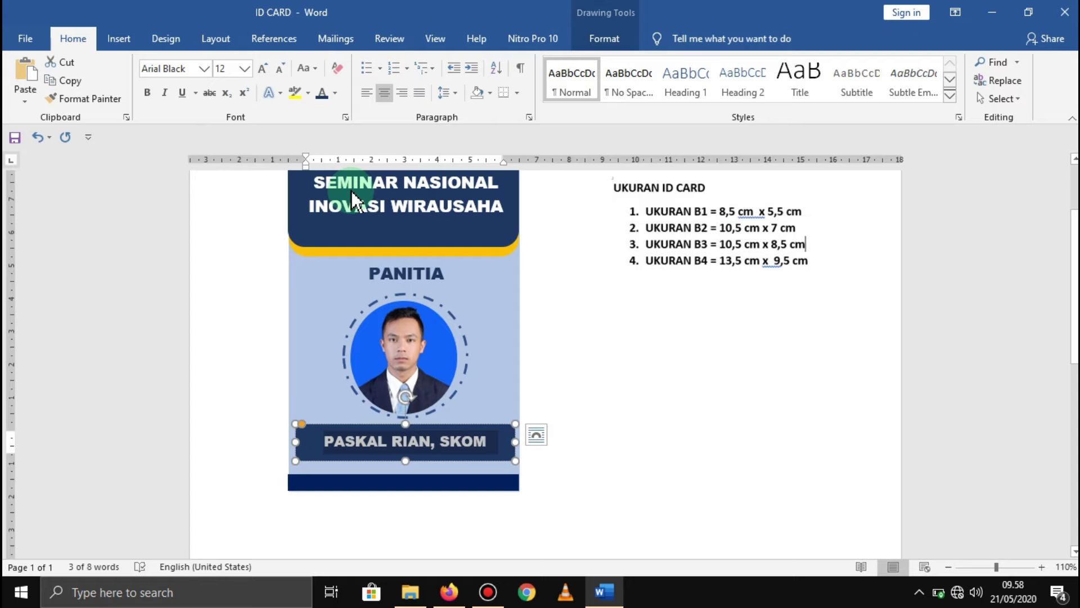
pyautogui.click(575, 354)
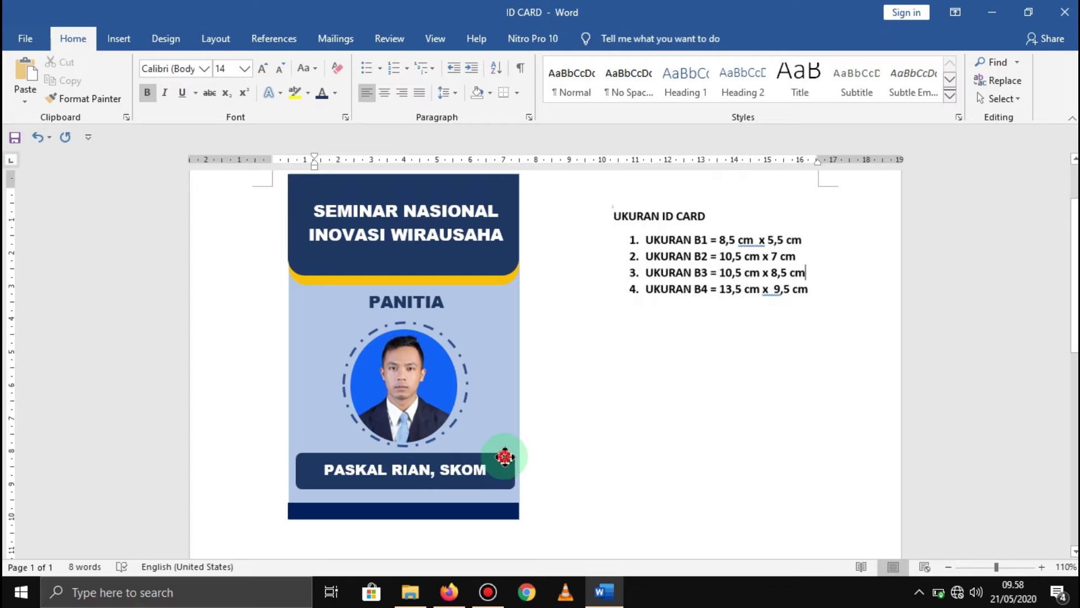
# Fill the card's name box with the dark navy theme colour
pyautogui.click(505, 458)
pyautogui.click(605, 38)
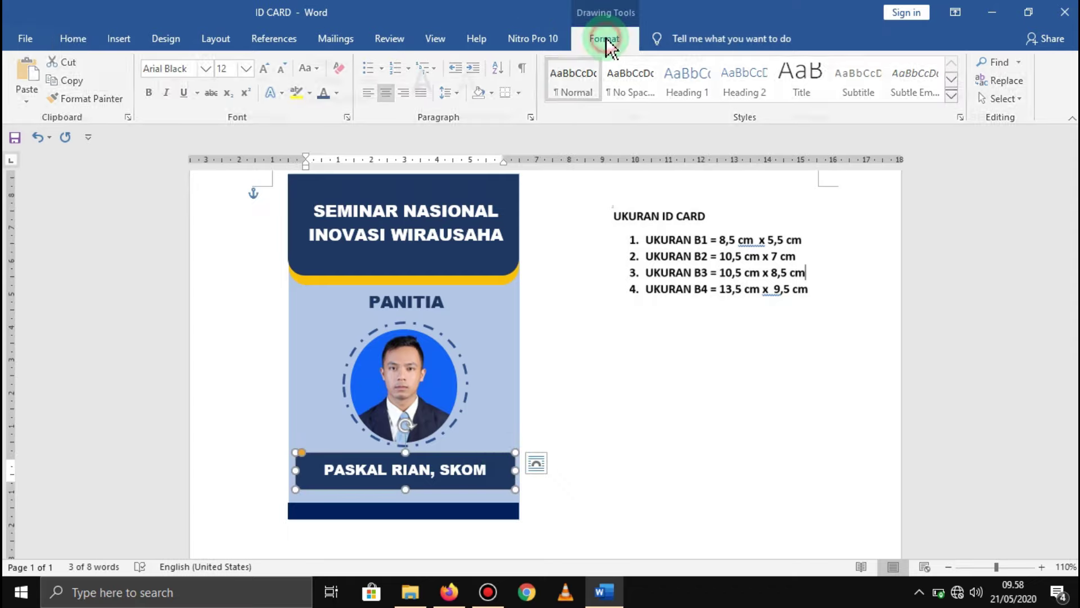
pyautogui.click(372, 62)
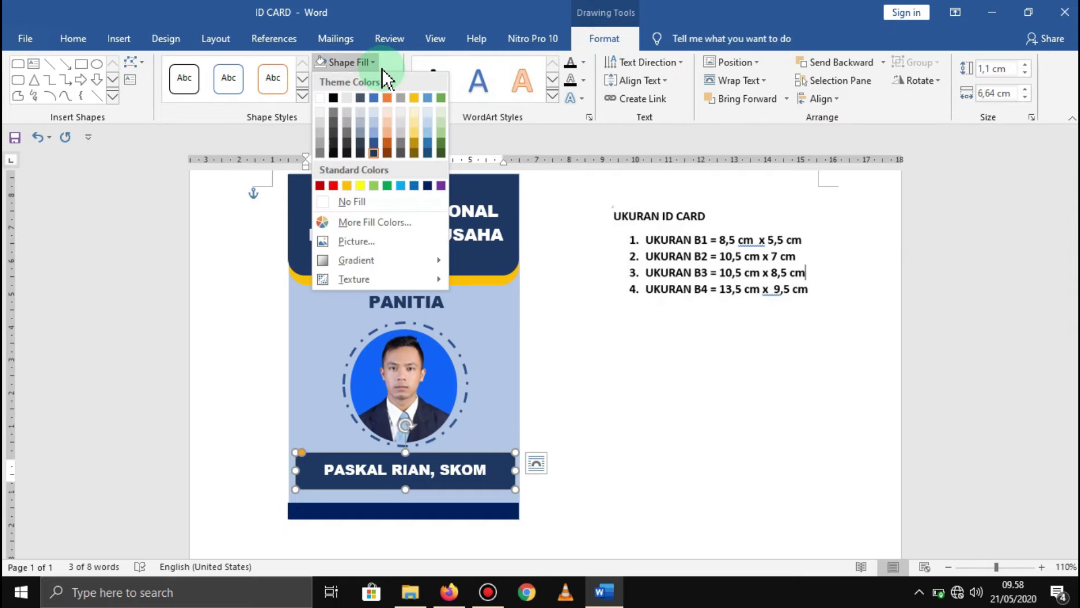
pyautogui.click(428, 188)
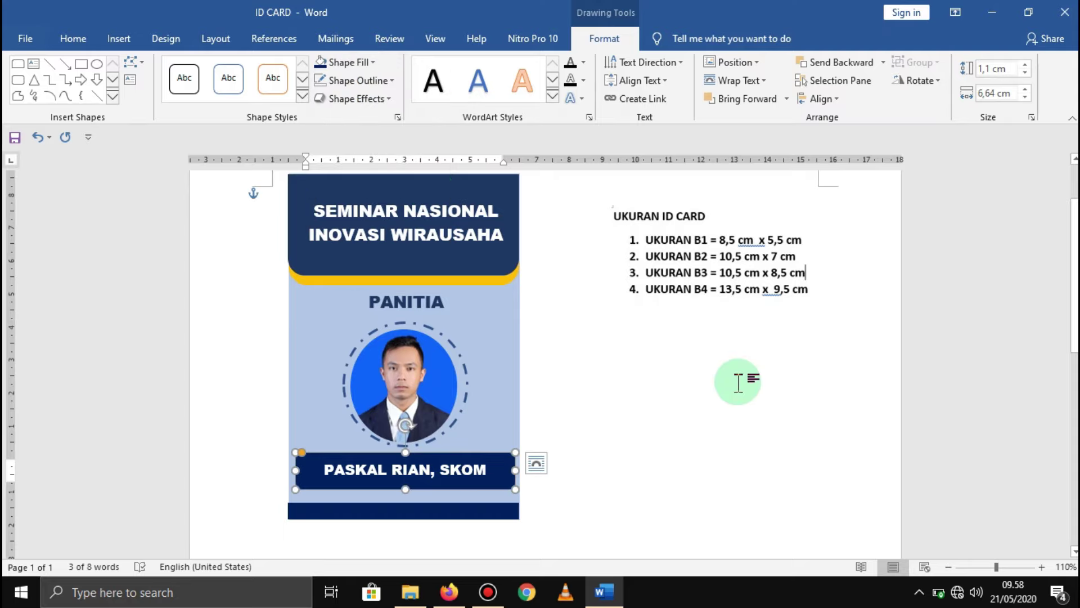
pyautogui.click(572, 389)
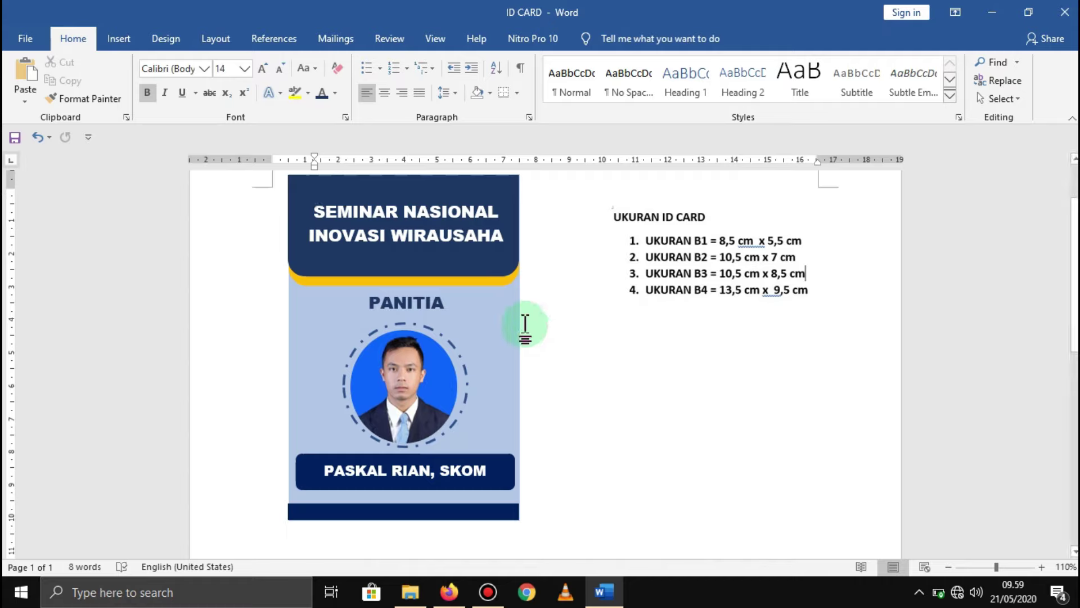
# Group the header, title, background, PANITIA label, photo, name box and bottom bar
pyautogui.click(510, 181)
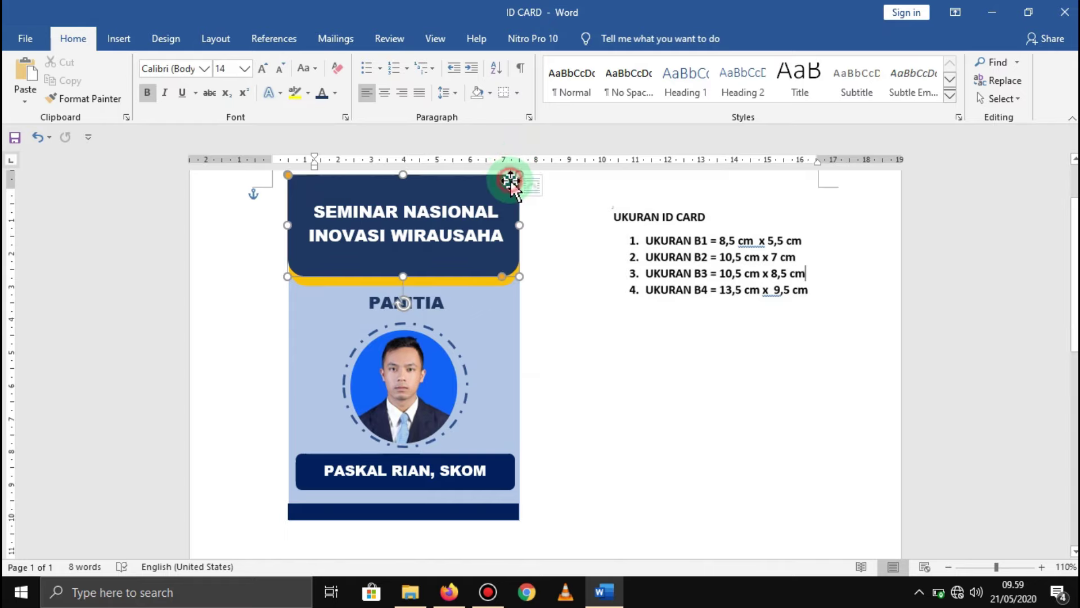
pyautogui.click(482, 210)
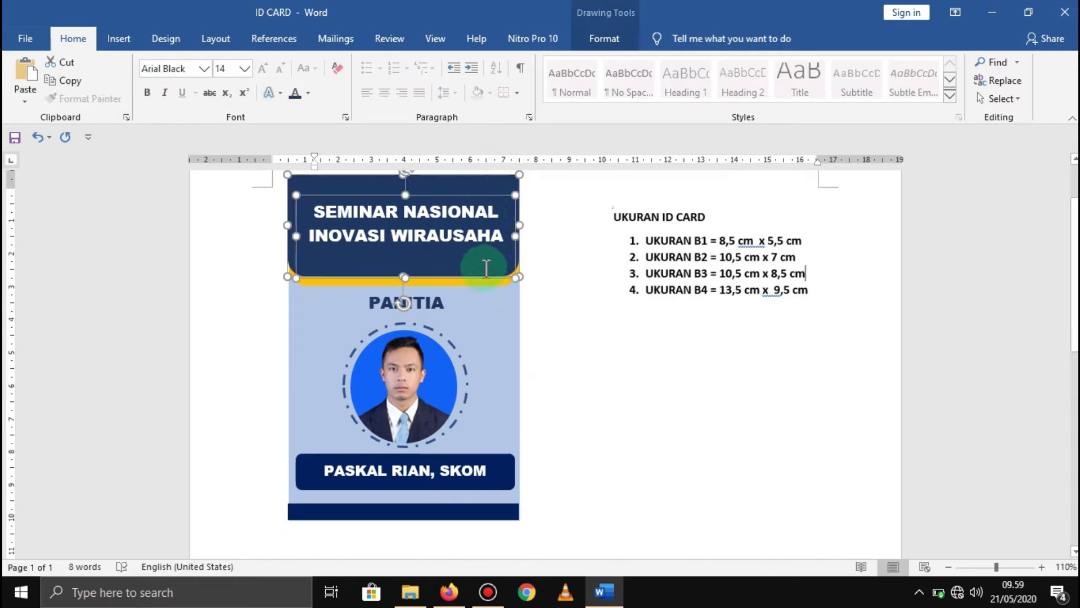
pyautogui.keyDown('shift'); pyautogui.click(497, 323); pyautogui.keyUp('shift')
pyautogui.keyDown('shift'); pyautogui.click(458, 312); pyautogui.keyUp('shift')
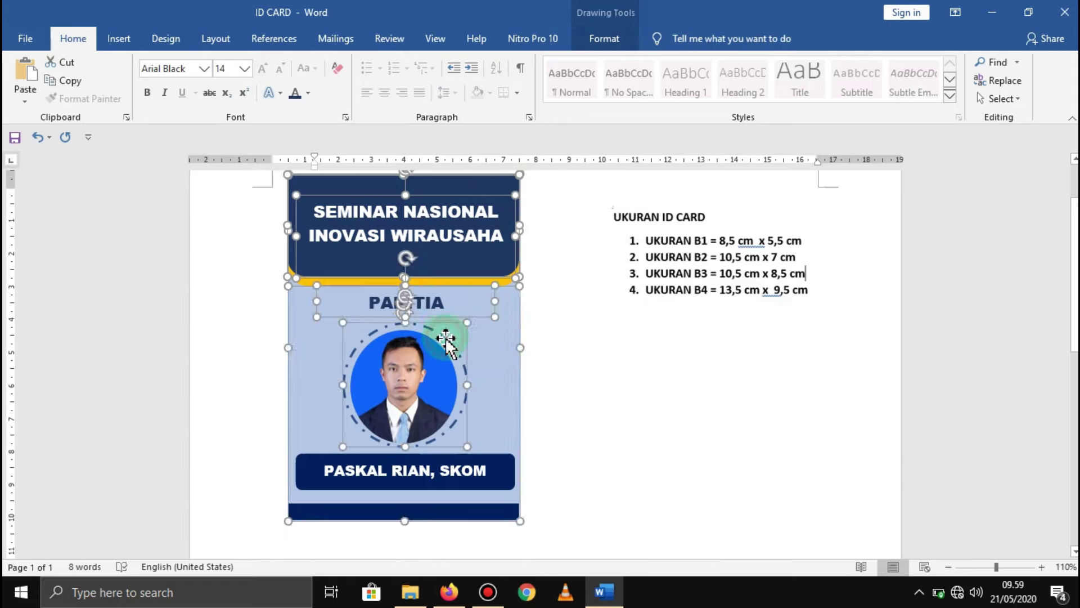
pyautogui.keyDown('shift'); pyautogui.click(432, 353); pyautogui.keyUp('shift')
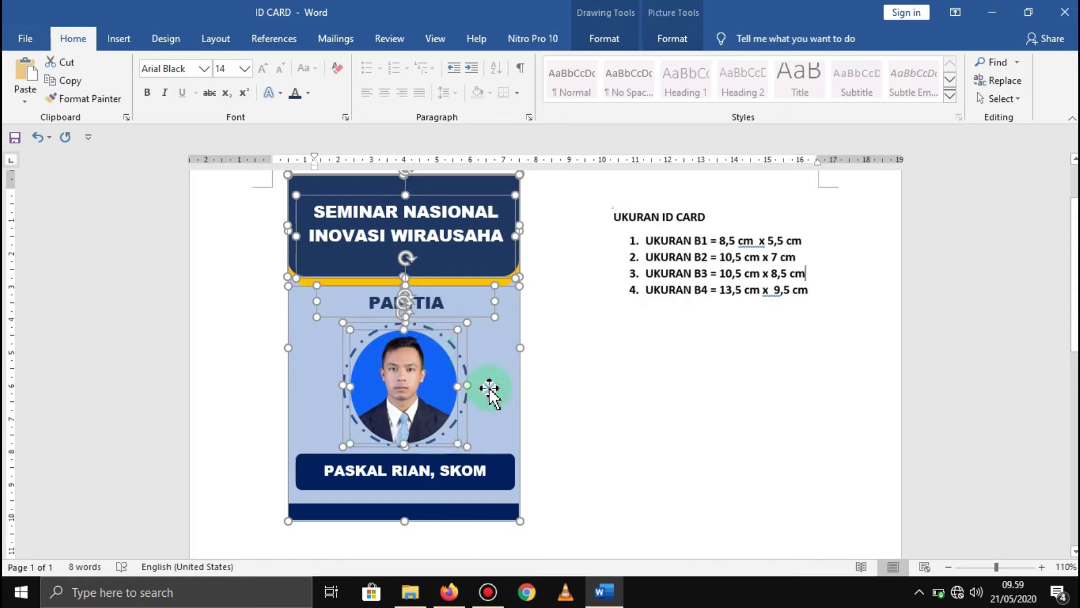
pyautogui.keyDown('shift'); pyautogui.click(513, 461); pyautogui.keyUp('shift')
pyautogui.keyDown('shift'); pyautogui.click(505, 513); pyautogui.keyUp('shift')
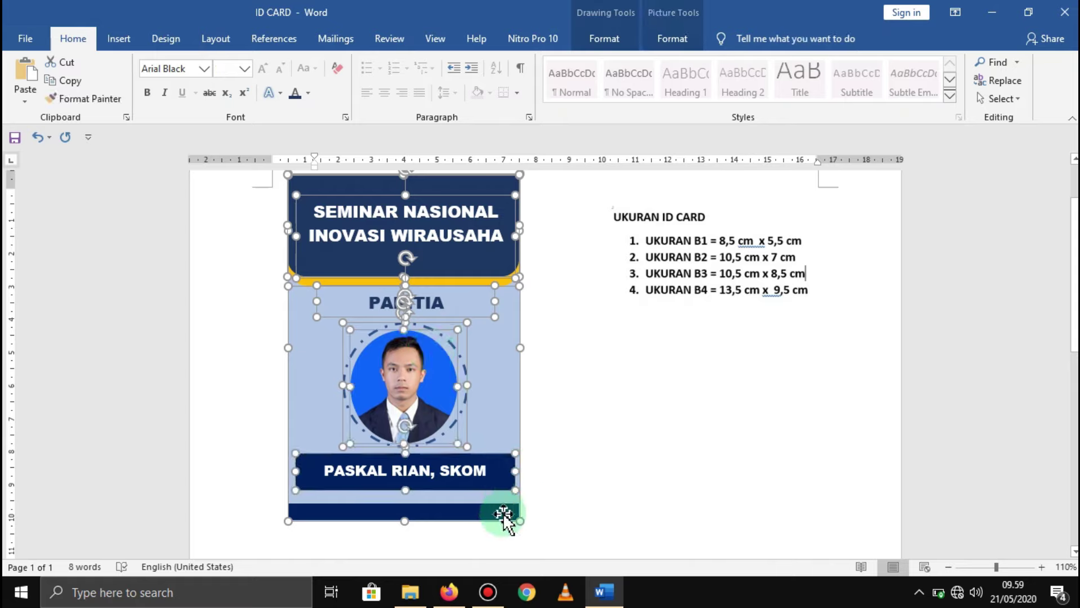
pyautogui.keyDown('shift'); pyautogui.click(500, 515); pyautogui.keyUp('shift')
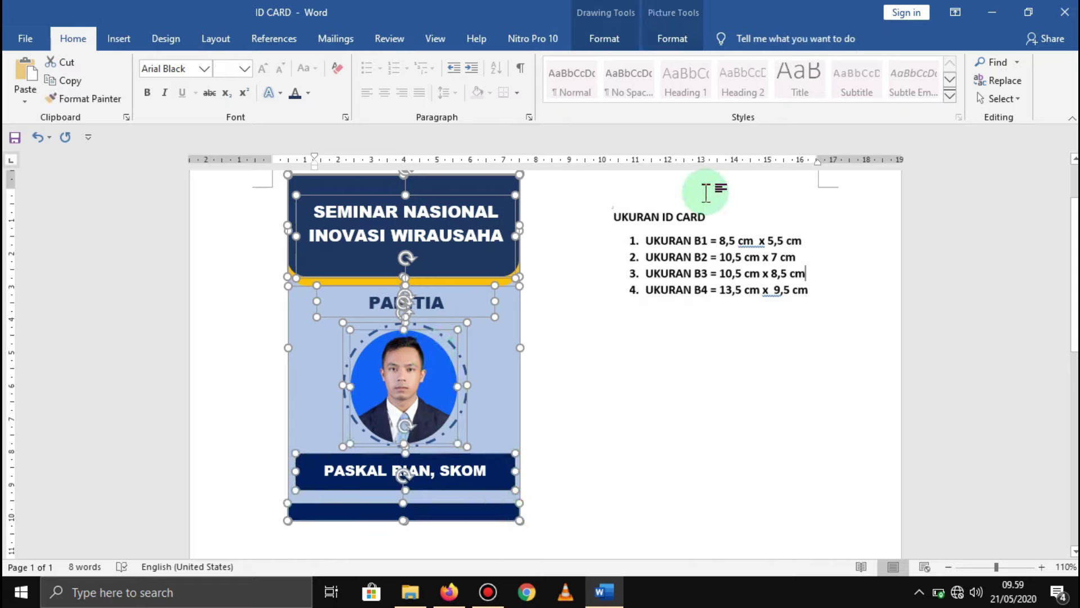
pyautogui.click(673, 45)
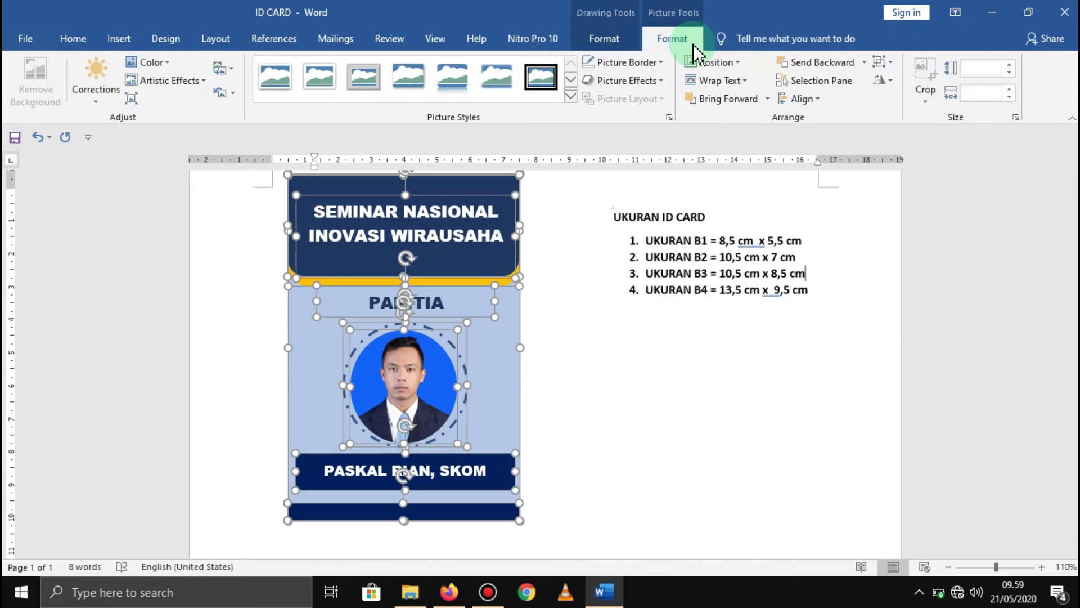
pyautogui.click(897, 66)
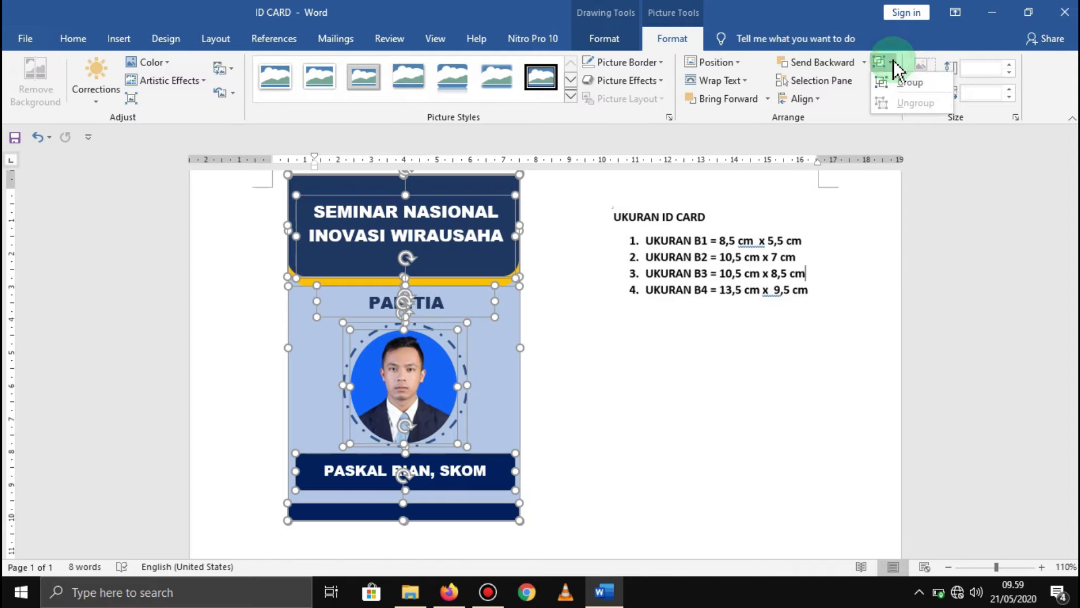
pyautogui.click(900, 84)
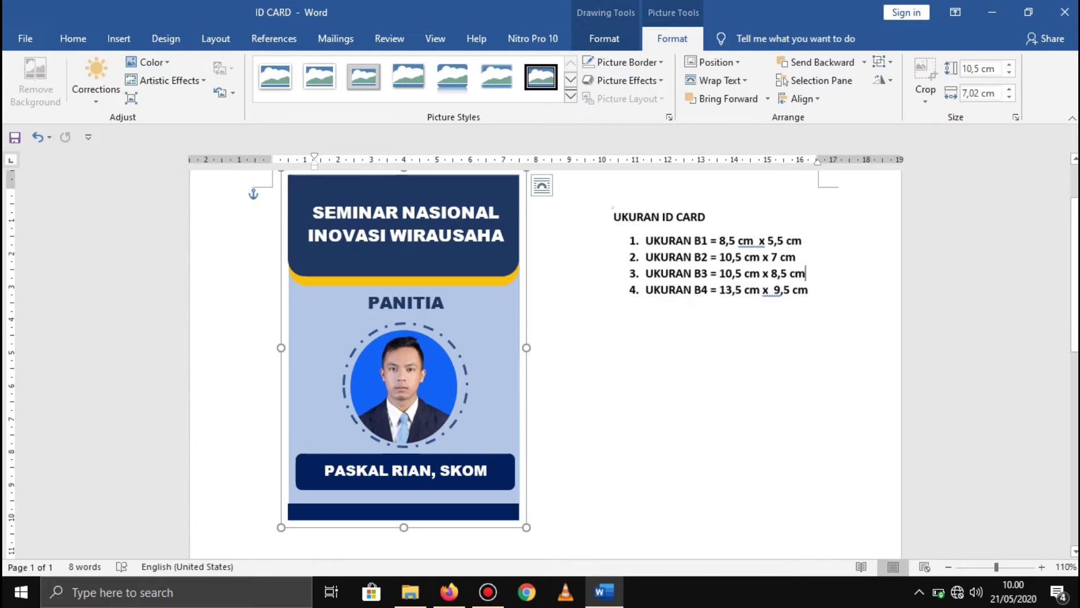
# Delete the ID card sizes list from the page
pyautogui.scroll(2, 1074, 270)
pyautogui.click(707, 297)
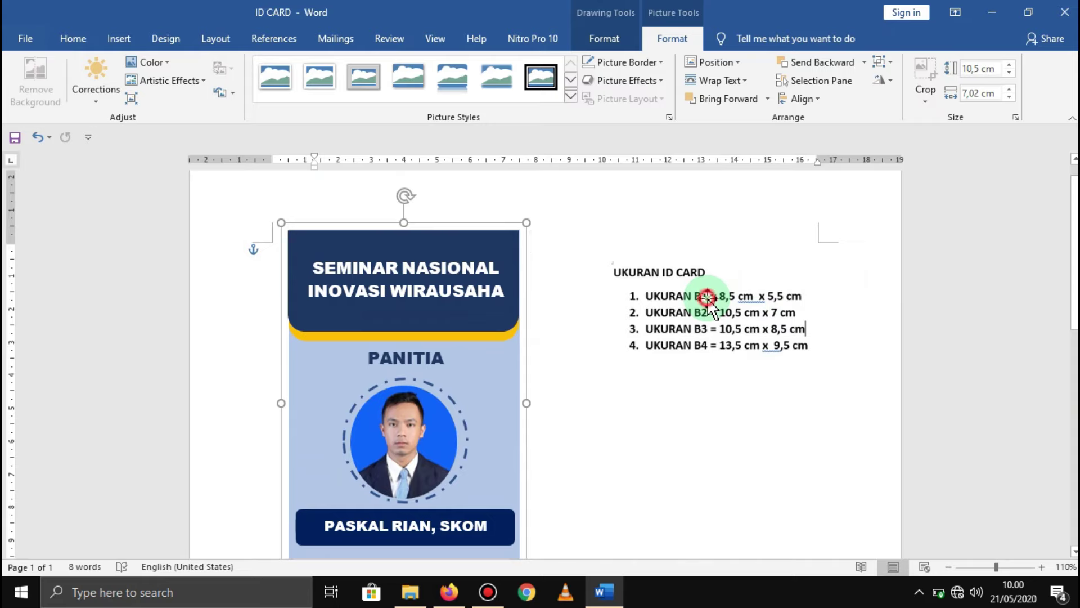
pyautogui.press('Delete')
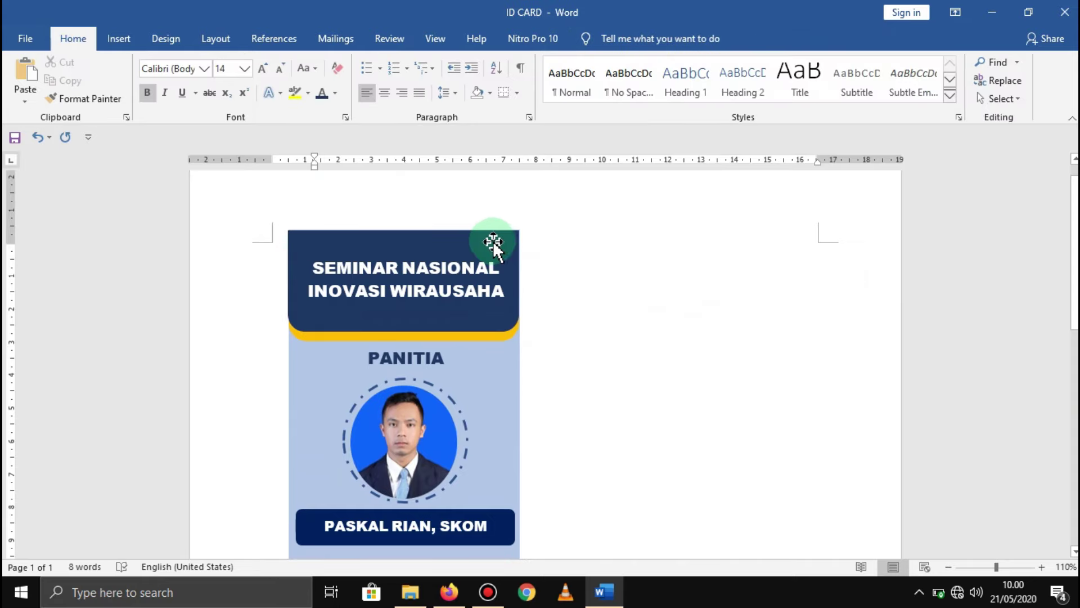
# Copy the grouped ID card and place the duplicate beside the original
pyautogui.doubleClick(493, 242)
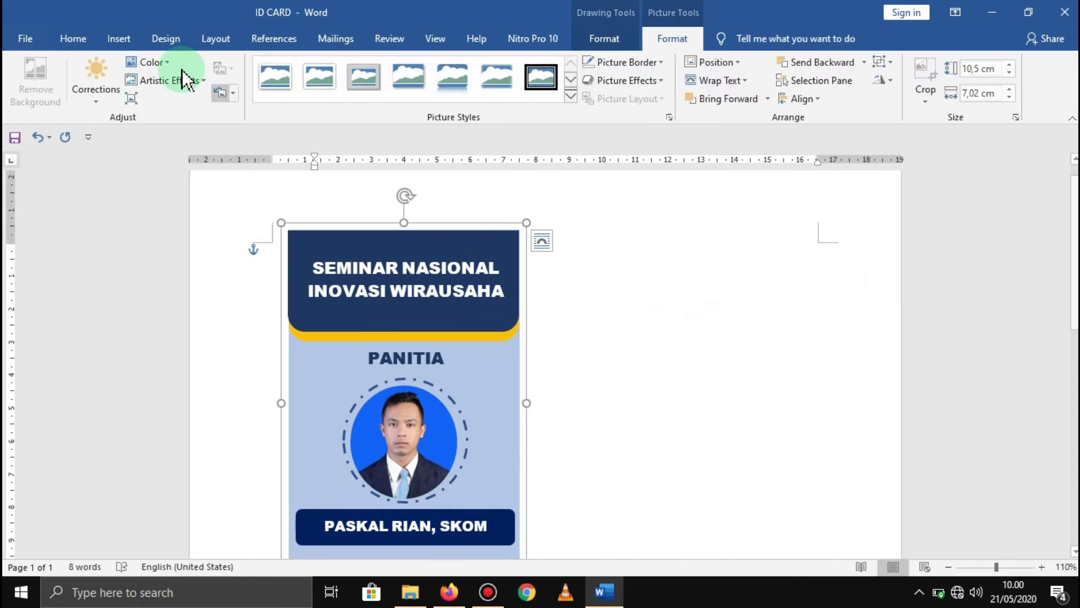
pyautogui.click(69, 38)
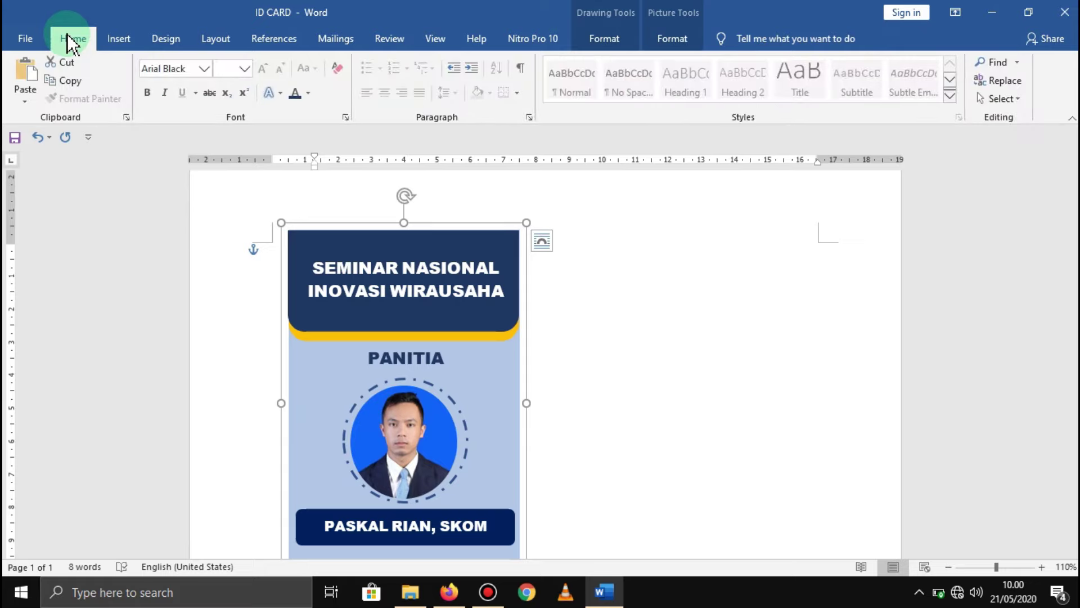
pyautogui.click(67, 81)
pyautogui.click(25, 72)
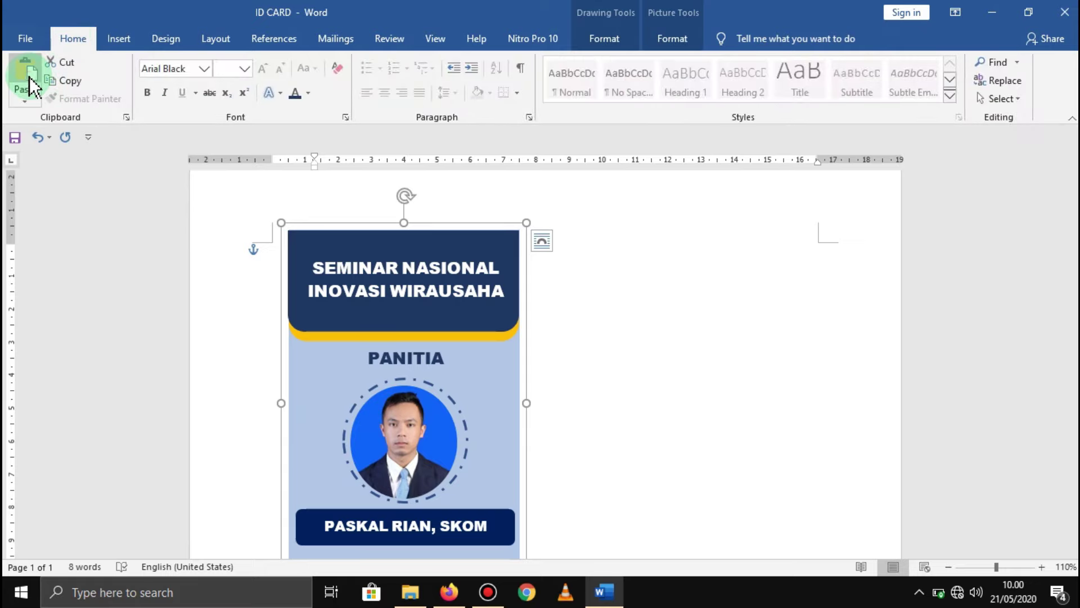
pyautogui.moveTo(451, 241)
pyautogui.mouseDown()
pyautogui.moveTo(722, 226)
pyautogui.moveTo(703, 232)
pyautogui.mouseUp()
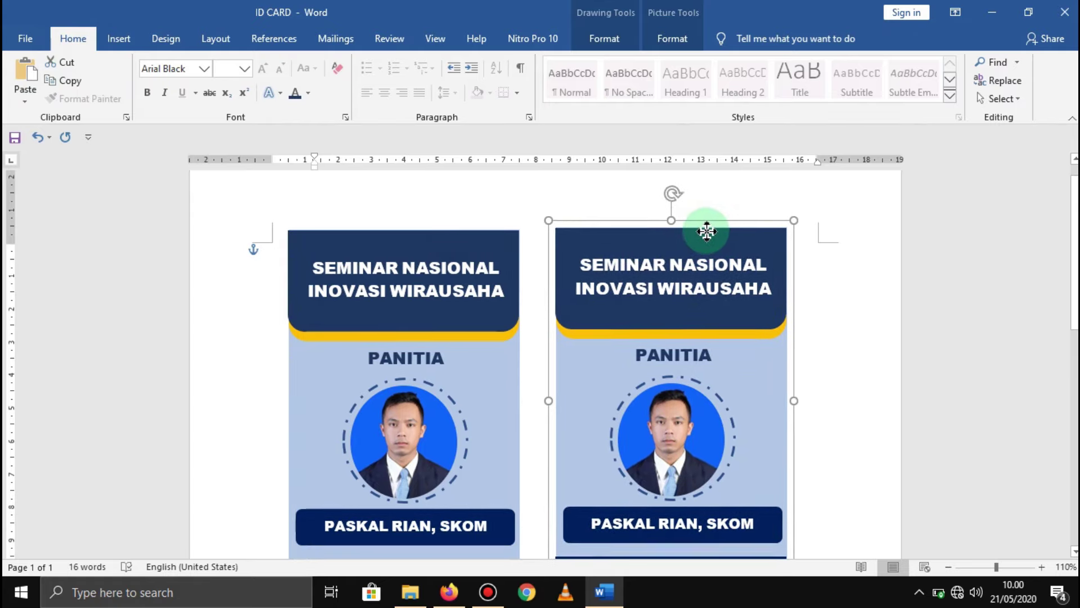
pyautogui.moveTo(703, 232); pyautogui.dragTo(706, 233)
pyautogui.click(810, 290)
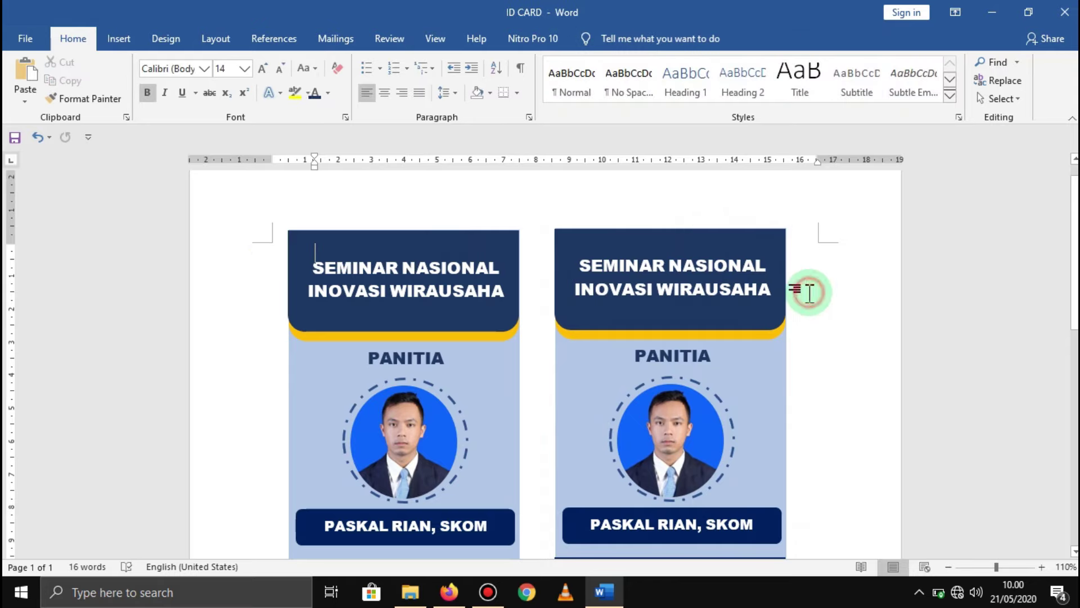
# Ungroup the right-hand card into its separate parts
pyautogui.click(776, 242)
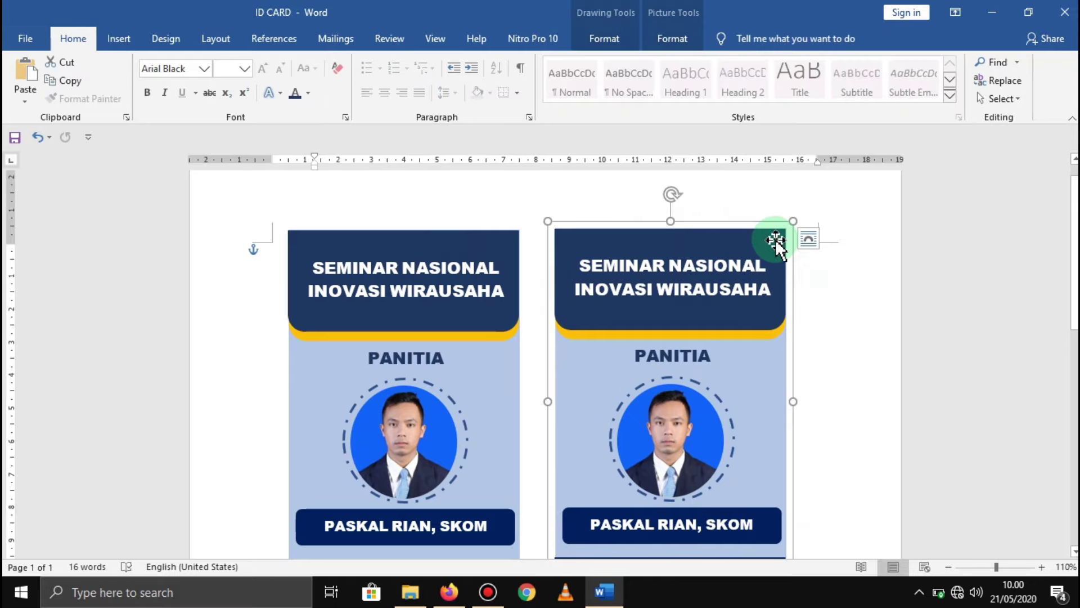
pyautogui.click(680, 41)
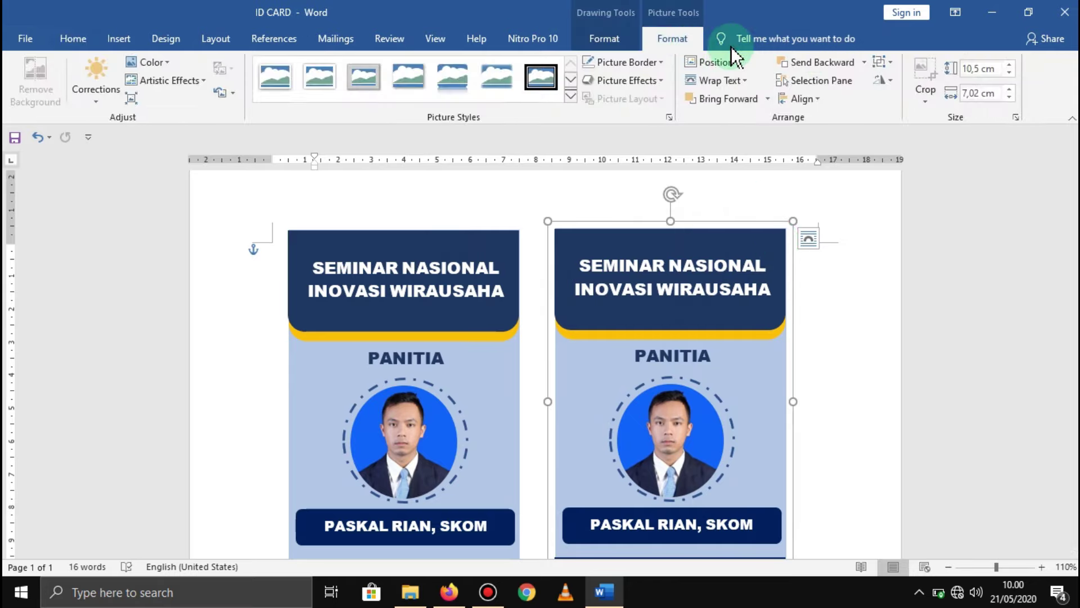
pyautogui.click(890, 59)
pyautogui.click(900, 102)
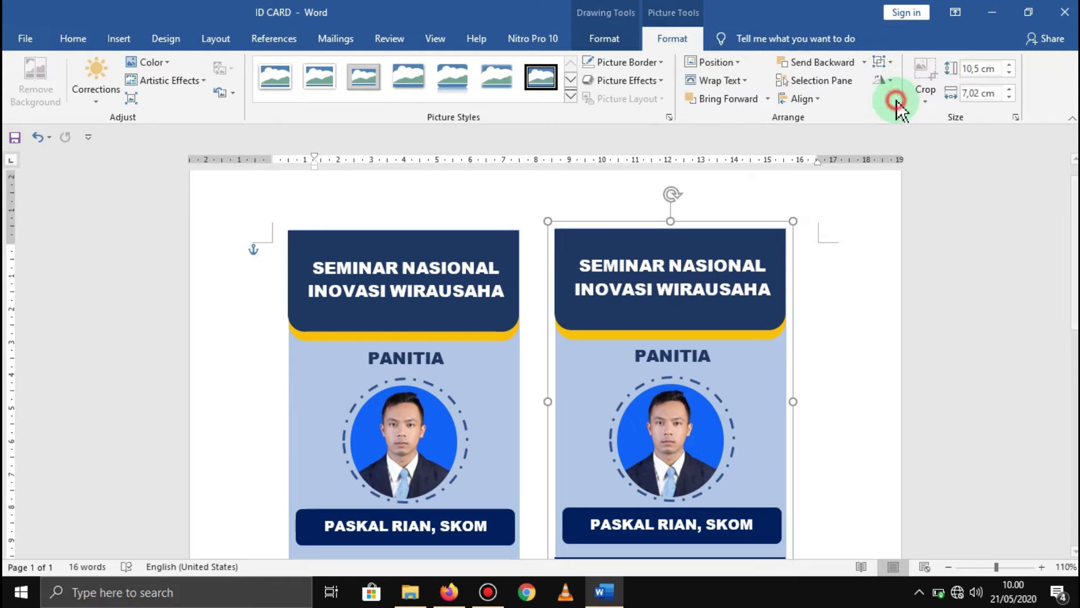
pyautogui.click(816, 259)
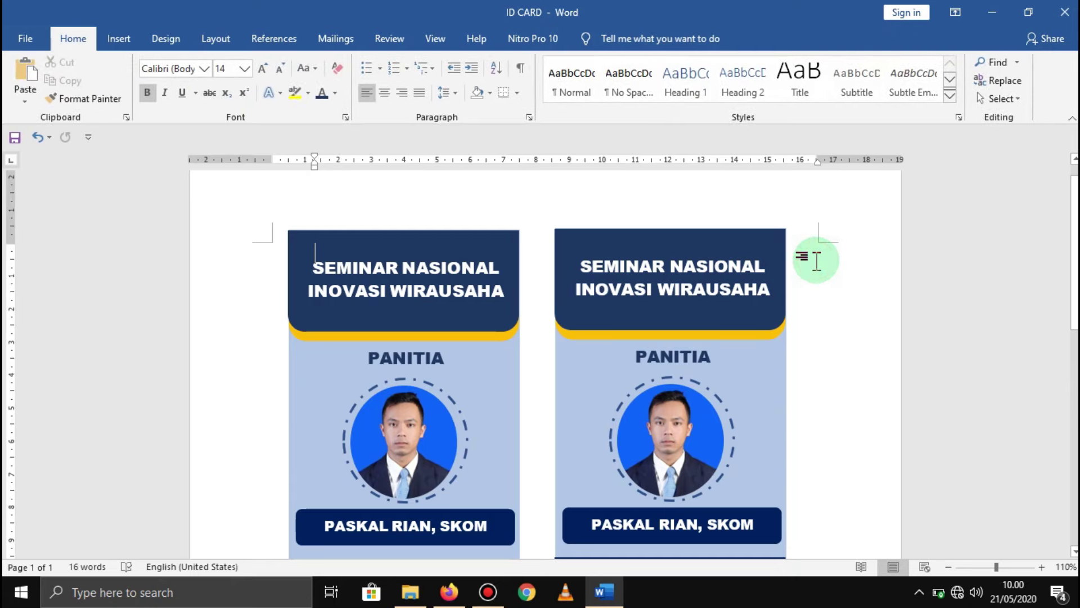
pyautogui.scroll(-1, 540, 365)
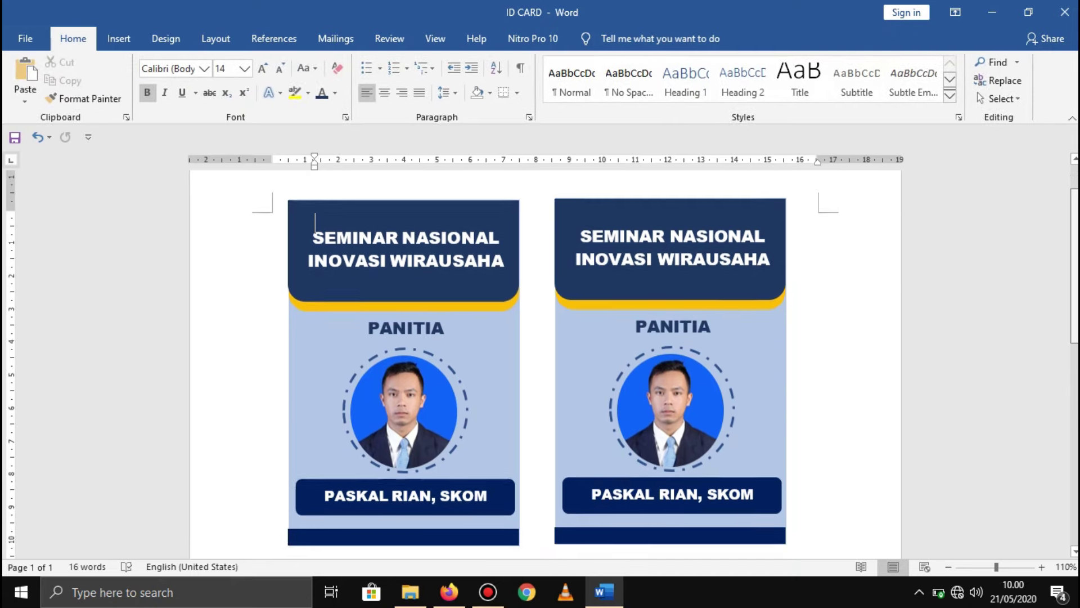
# Fill the right card's header dark green and the strip beneath it white
pyautogui.click(781, 216)
pyautogui.click(604, 39)
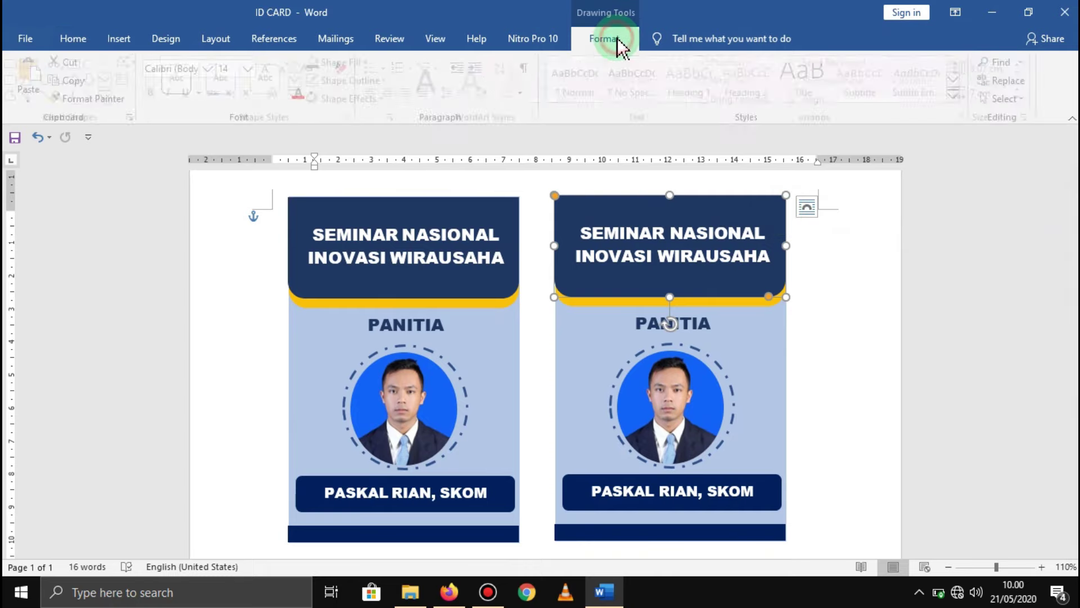
pyautogui.click(349, 62)
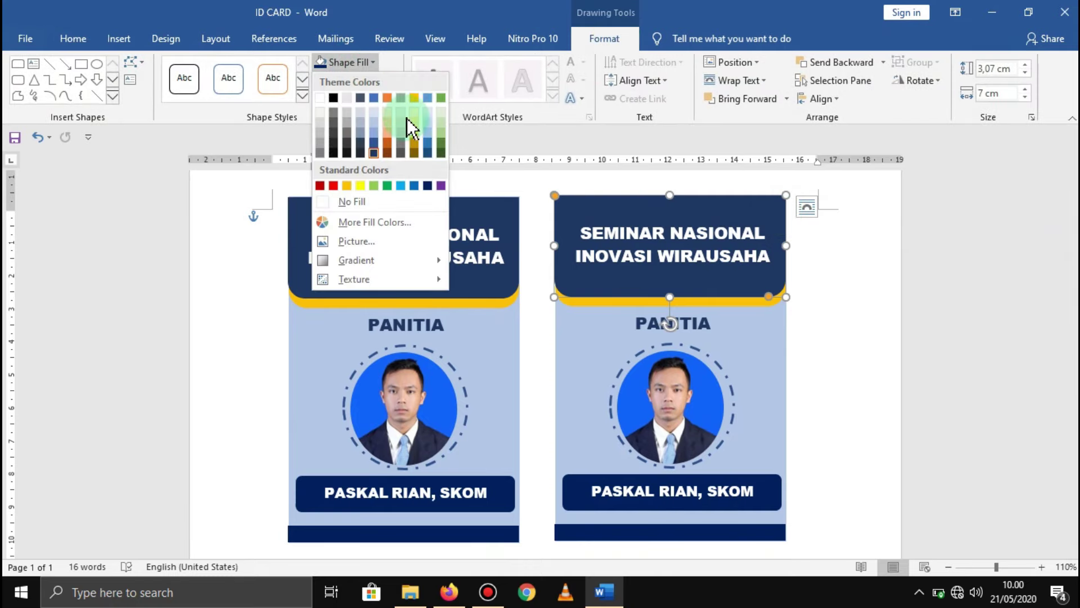
pyautogui.click(440, 152)
pyautogui.moveTo(609, 303); pyautogui.dragTo(609, 307)
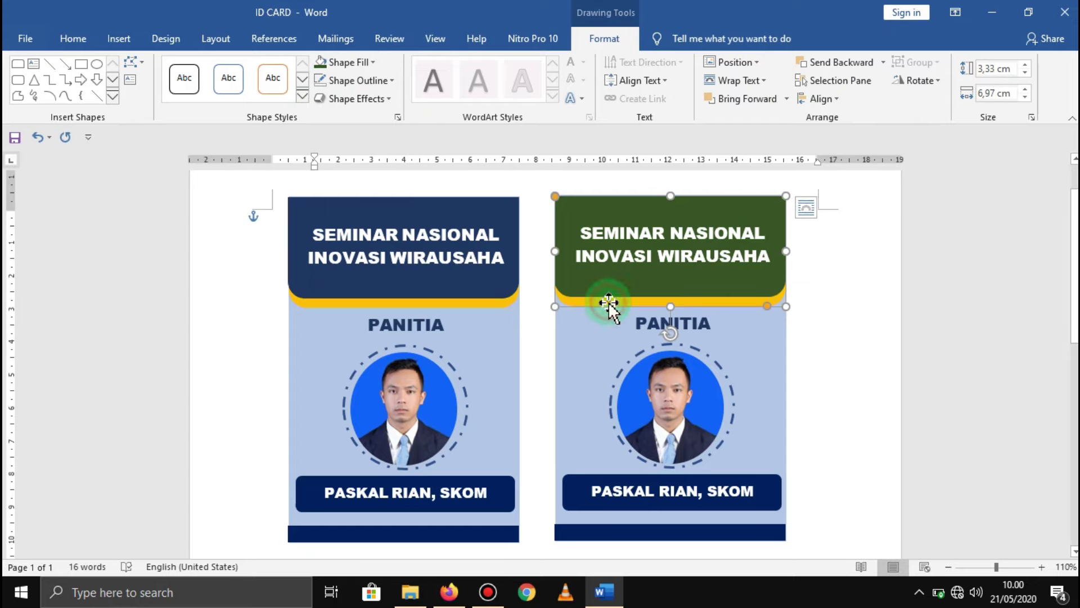
pyautogui.click(363, 66)
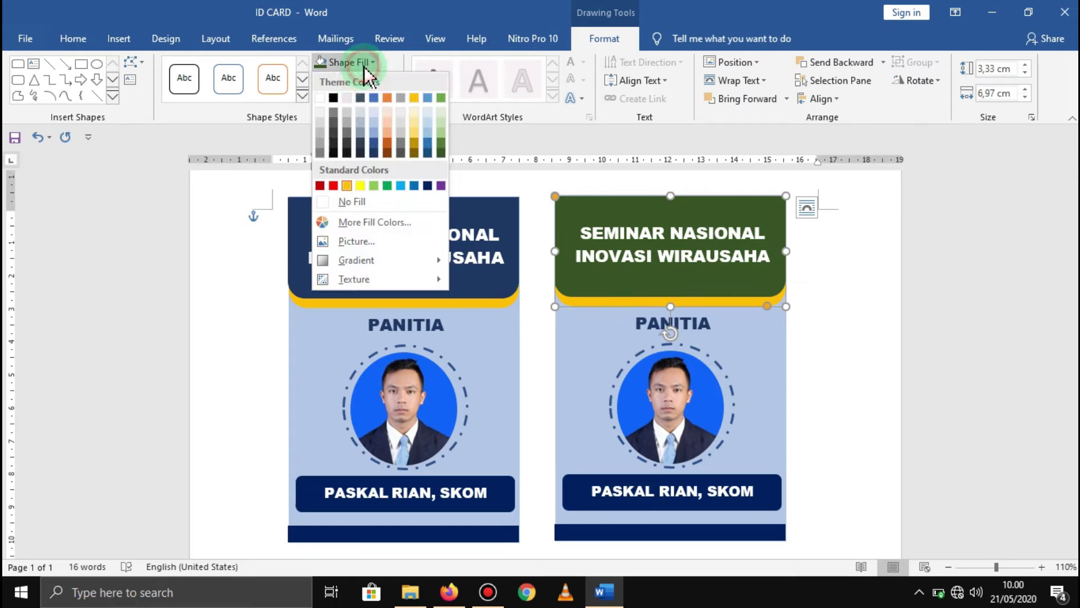
pyautogui.click(323, 101)
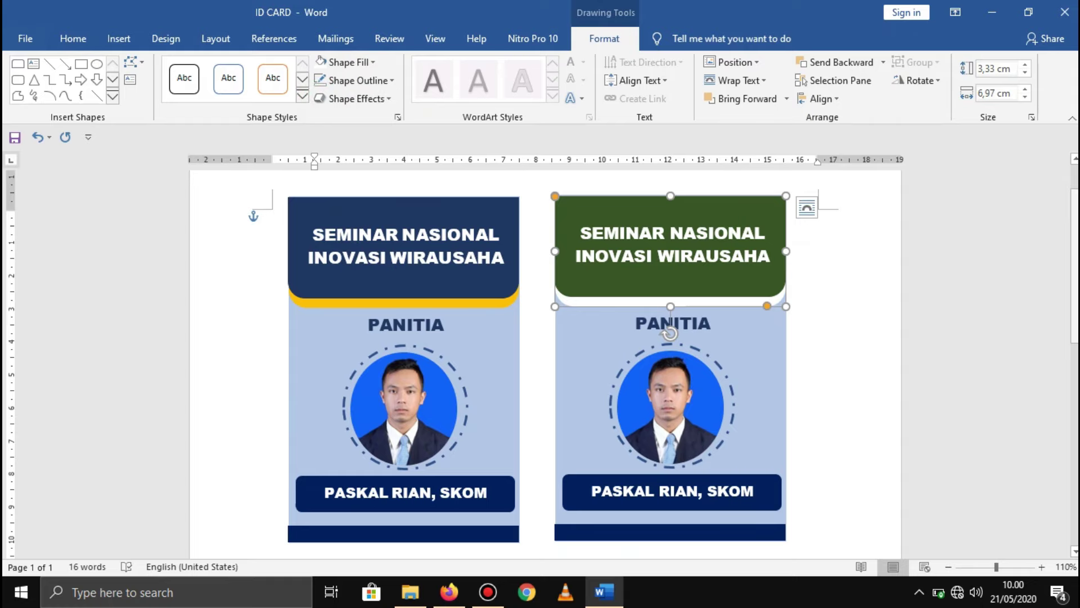
# Fill the right card's name bar and bottom bar dark green
pyautogui.scroll(-1, 754, 416)
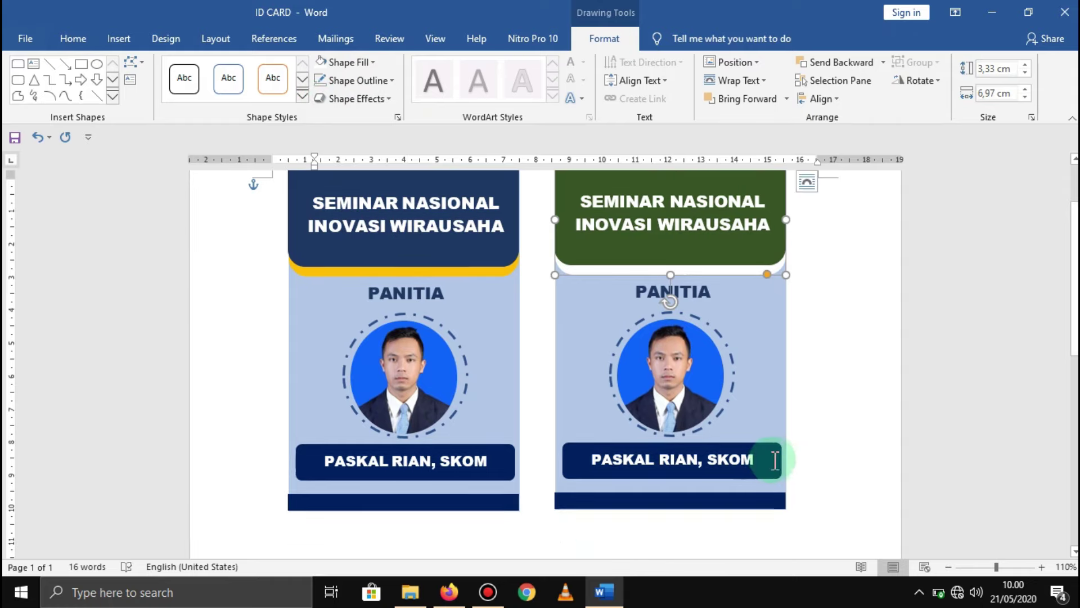
pyautogui.click(779, 456)
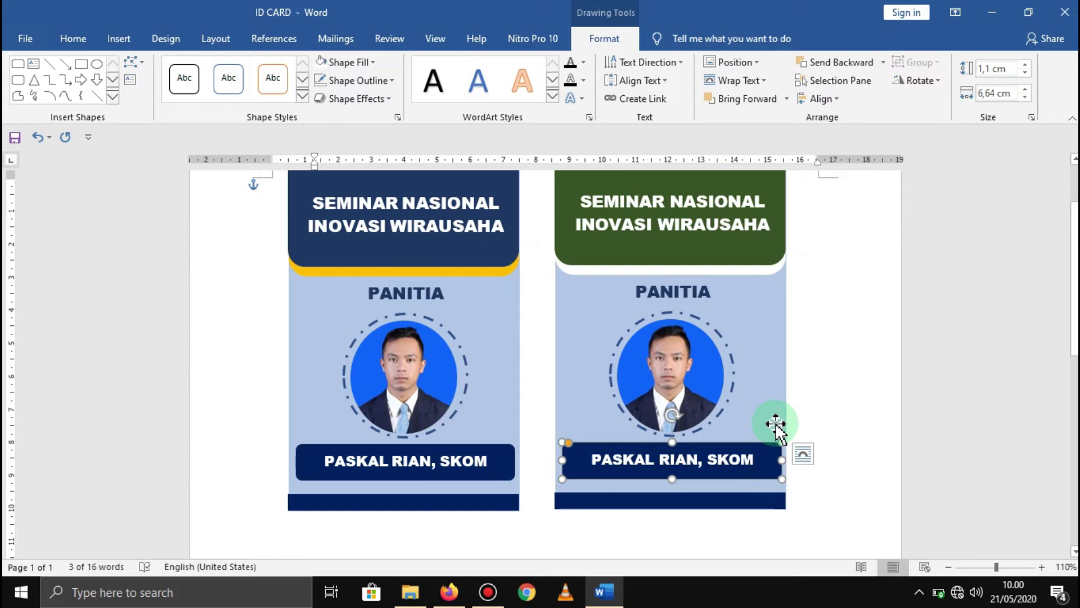
pyautogui.click(372, 62)
pyautogui.click(439, 150)
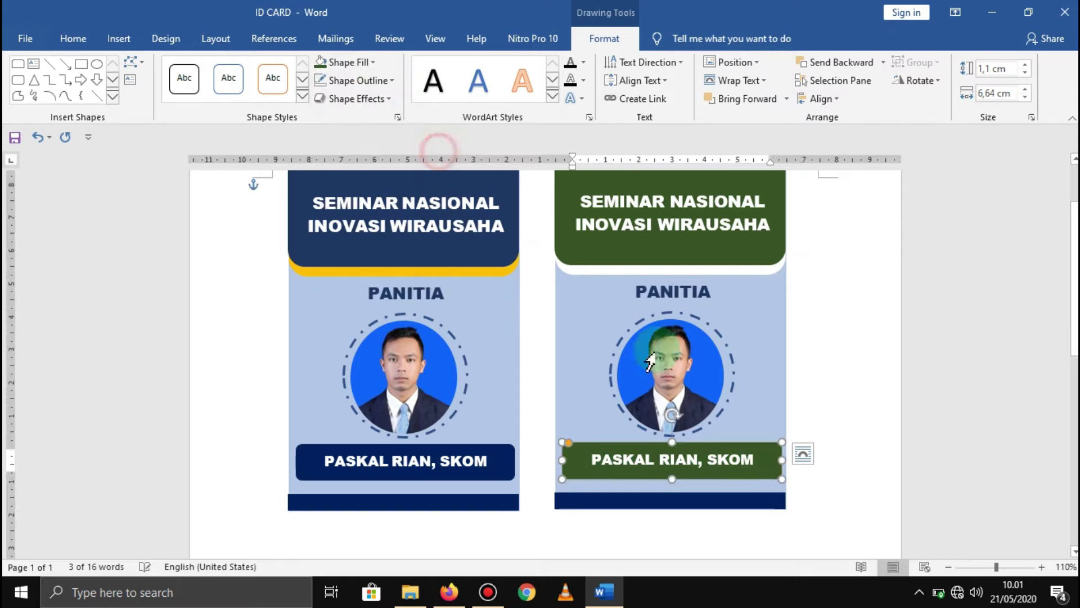
pyautogui.click(765, 505)
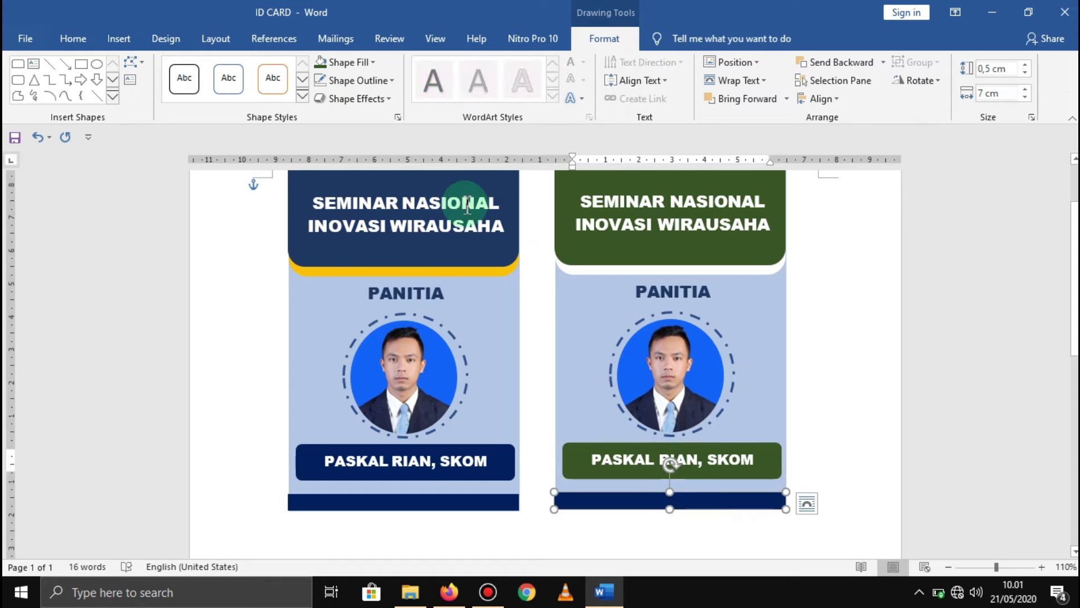
pyautogui.click(365, 66)
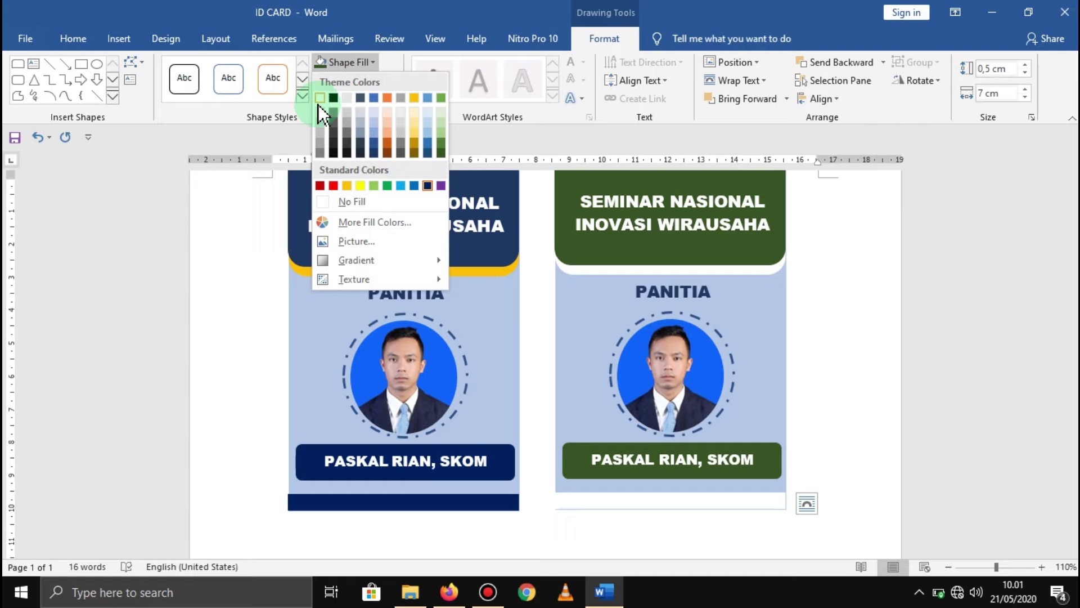
pyautogui.click(442, 153)
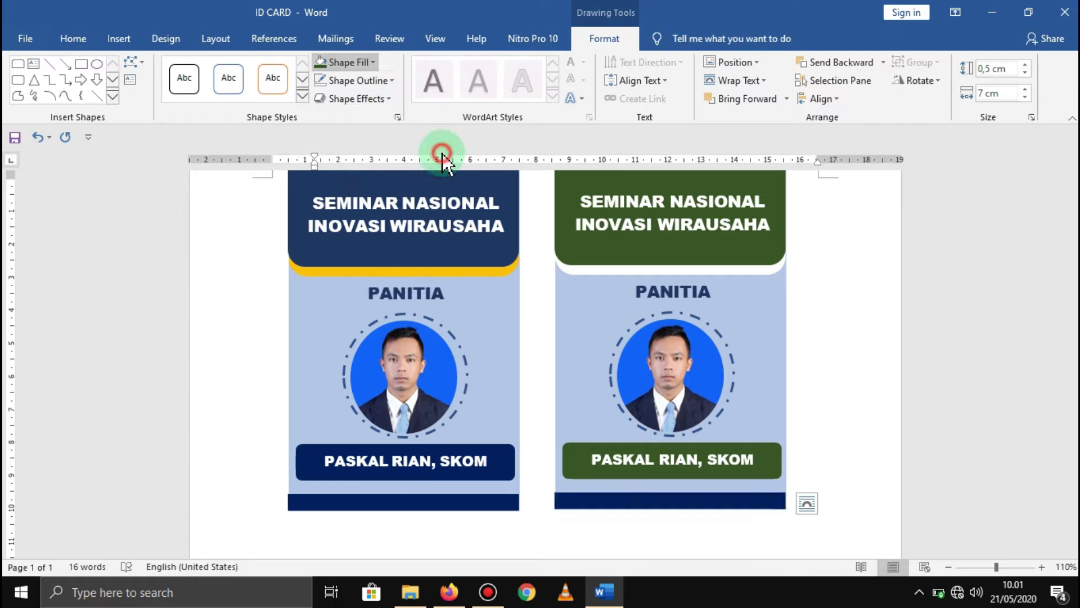
pyautogui.scroll(1, 669, 360)
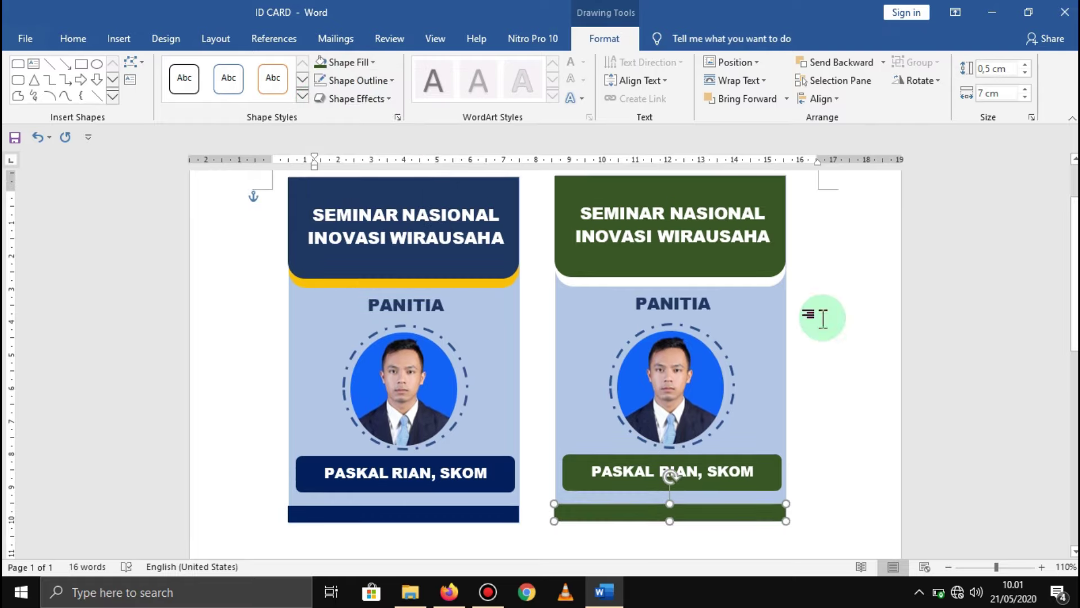
# Retype the right card's role label as 'PESERTA'
pyautogui.doubleClick(688, 304)
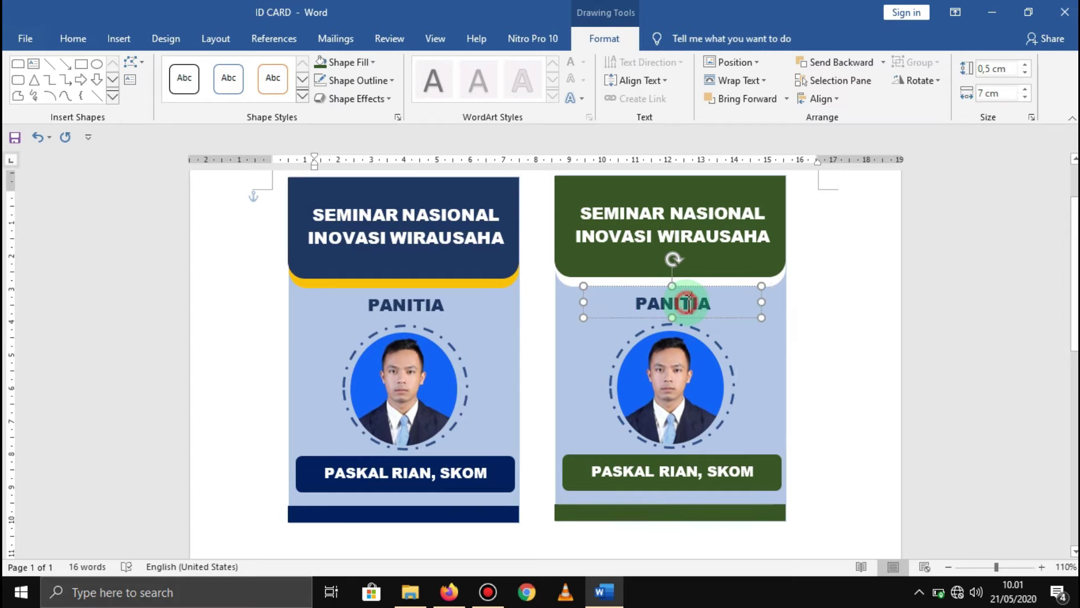
pyautogui.press('BackSpace')
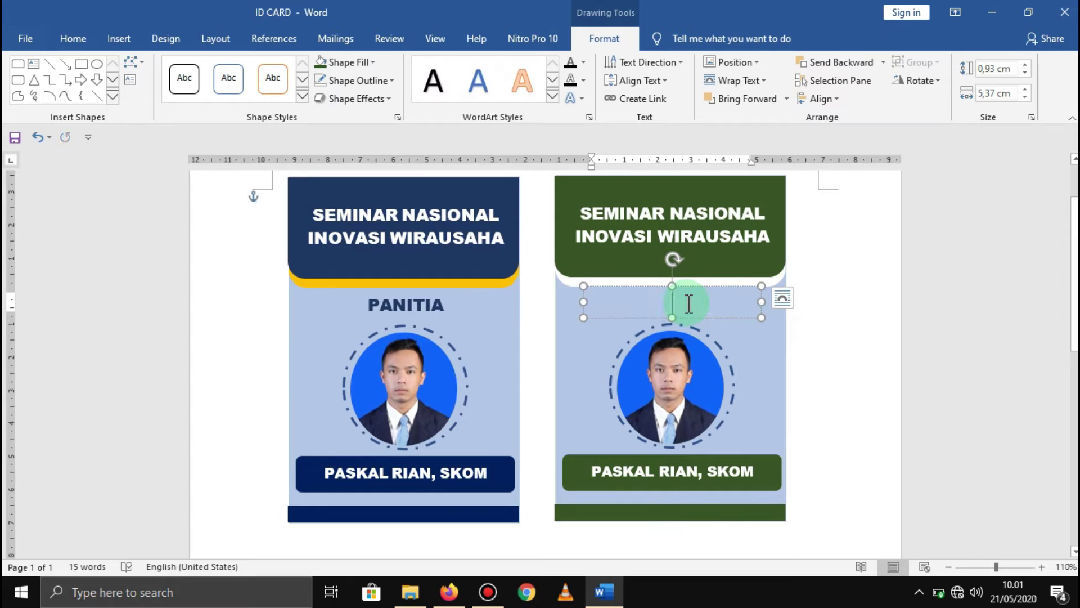
pyautogui.write('PESERTA')
pyautogui.click(777, 375)
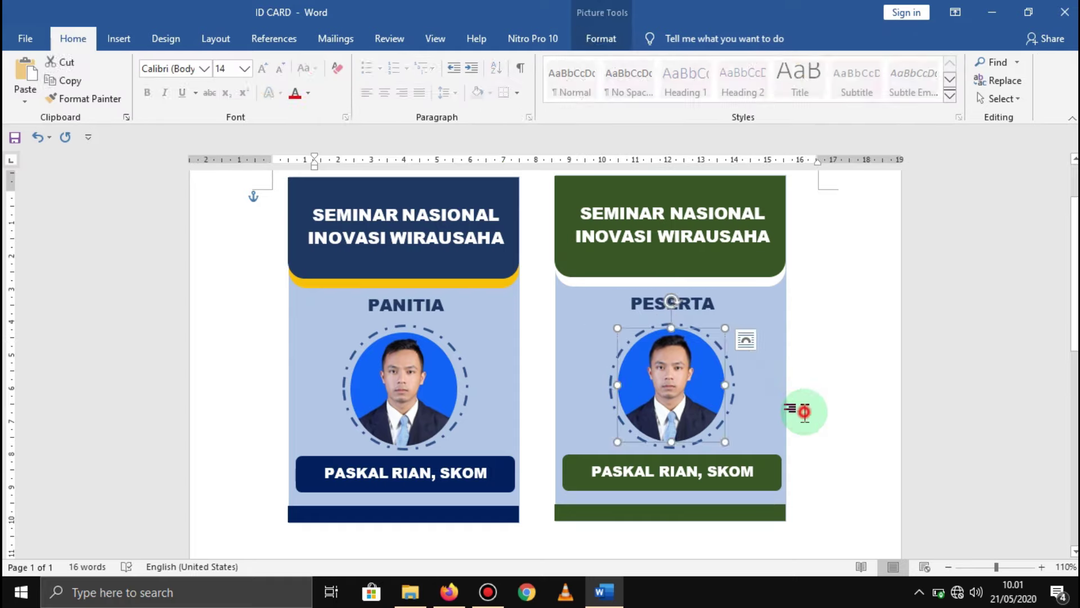
# Swap the PESERTA card's photo for a different portrait file from the Pictures folder
pyautogui.click(671, 380)
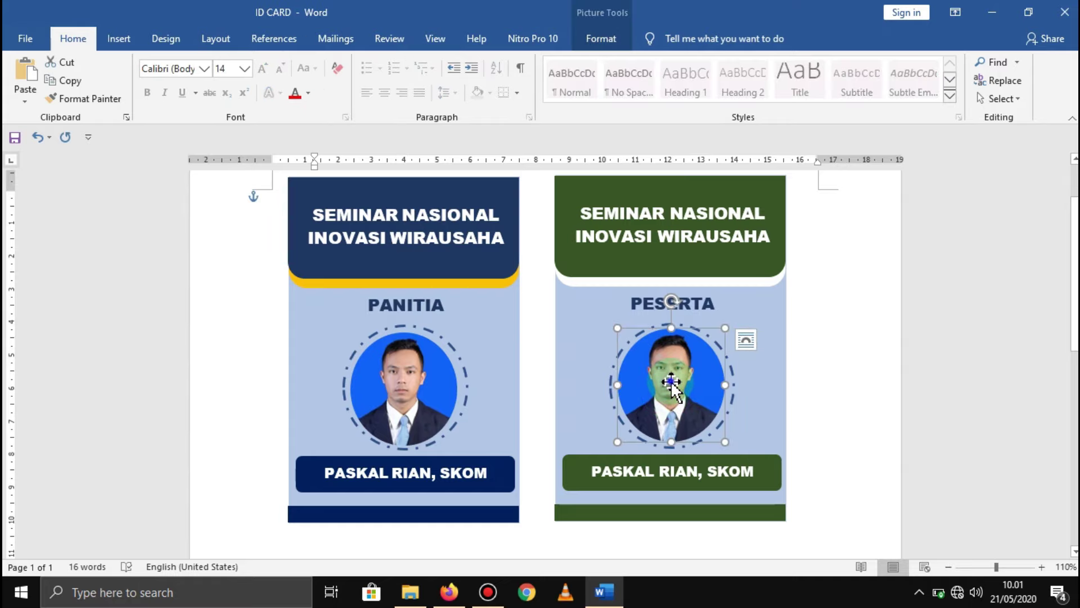
pyautogui.rightClick(671, 382)
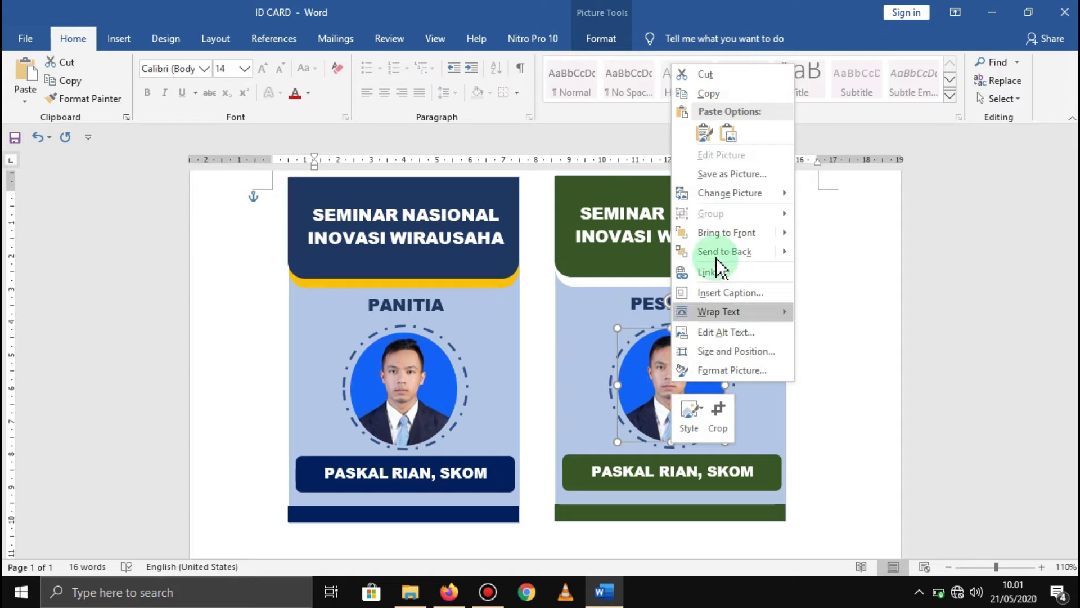
pyautogui.moveTo(729, 193)
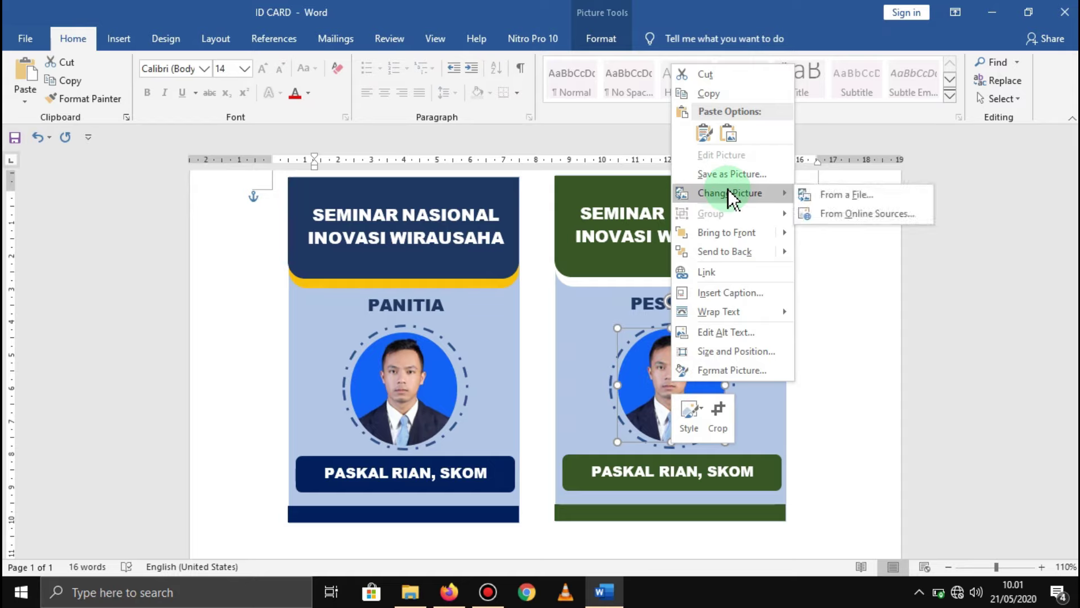
pyautogui.click(870, 198)
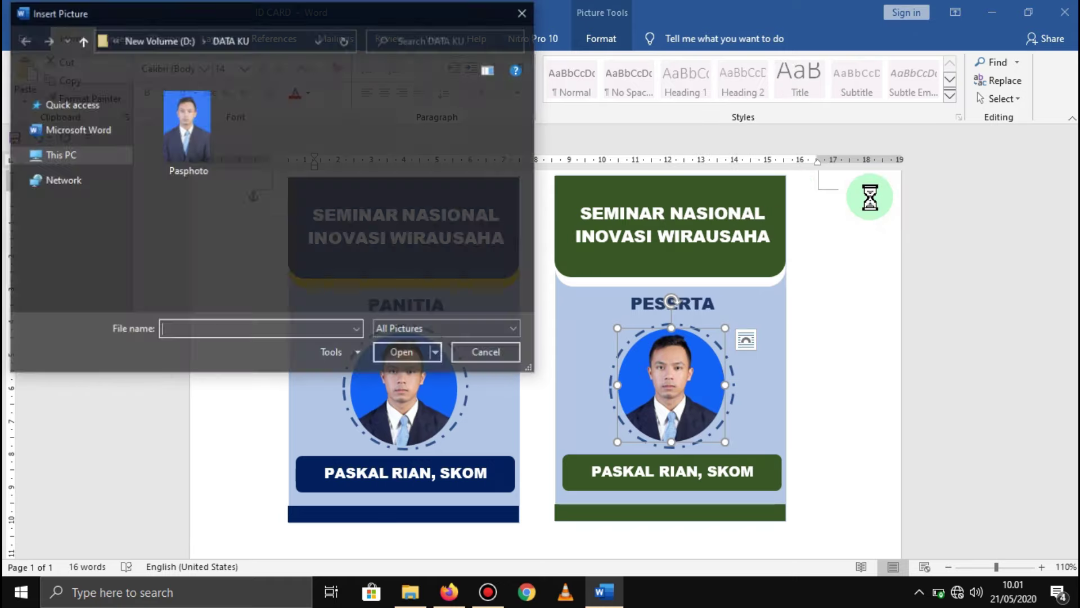
pyautogui.click(70, 238)
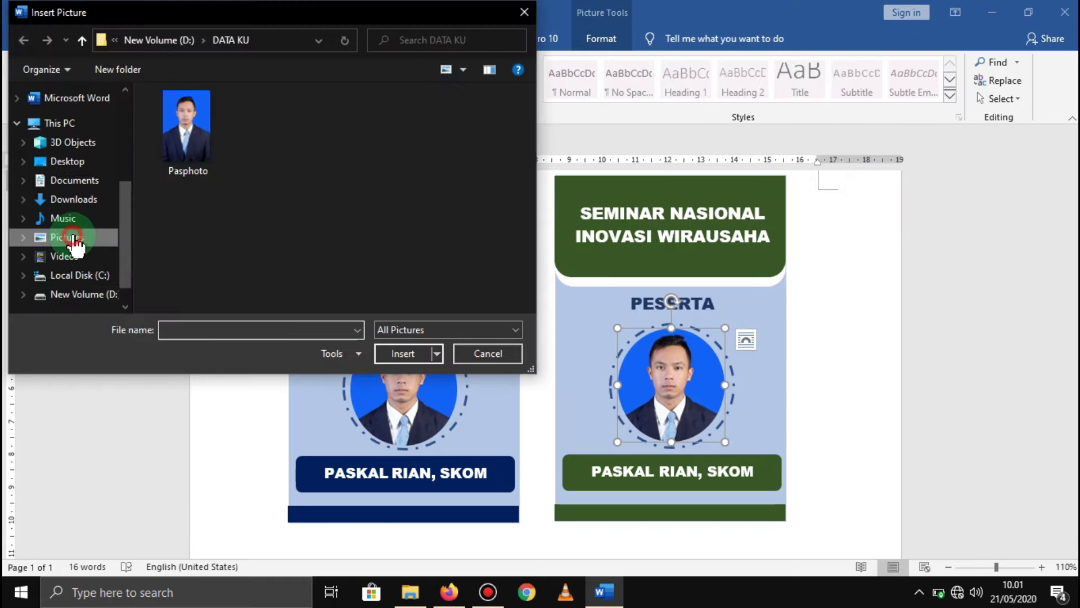
pyautogui.moveTo(532, 106); pyautogui.dragTo(535, 158)
pyautogui.click(375, 211)
pyautogui.click(401, 352)
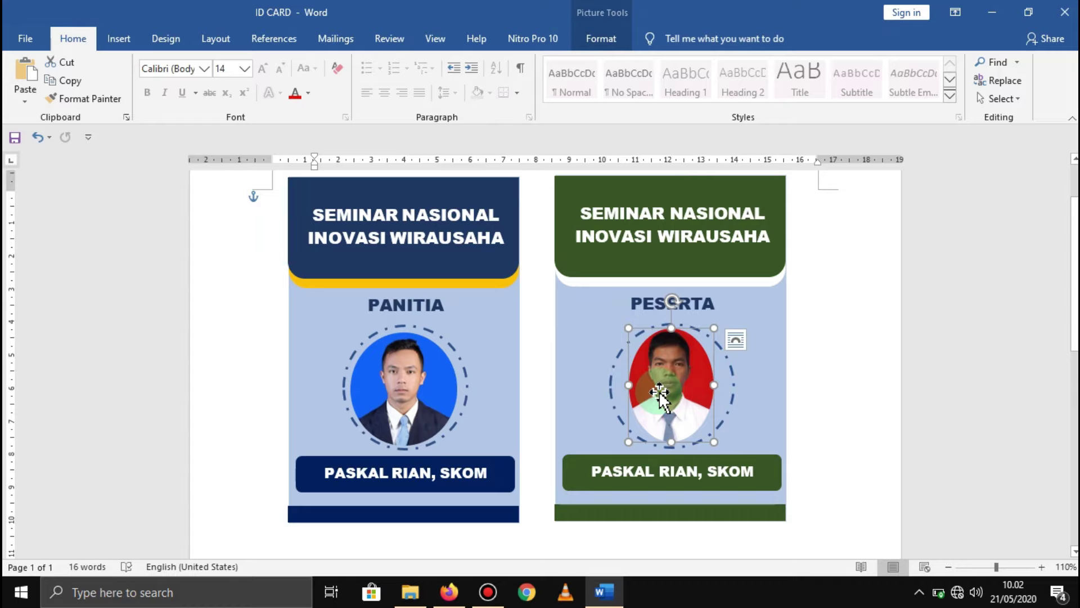
# Stretch the new portrait sideways to about 3,42 by 2,81 cm to fill the dashed ring
pyautogui.doubleClick(631, 383)
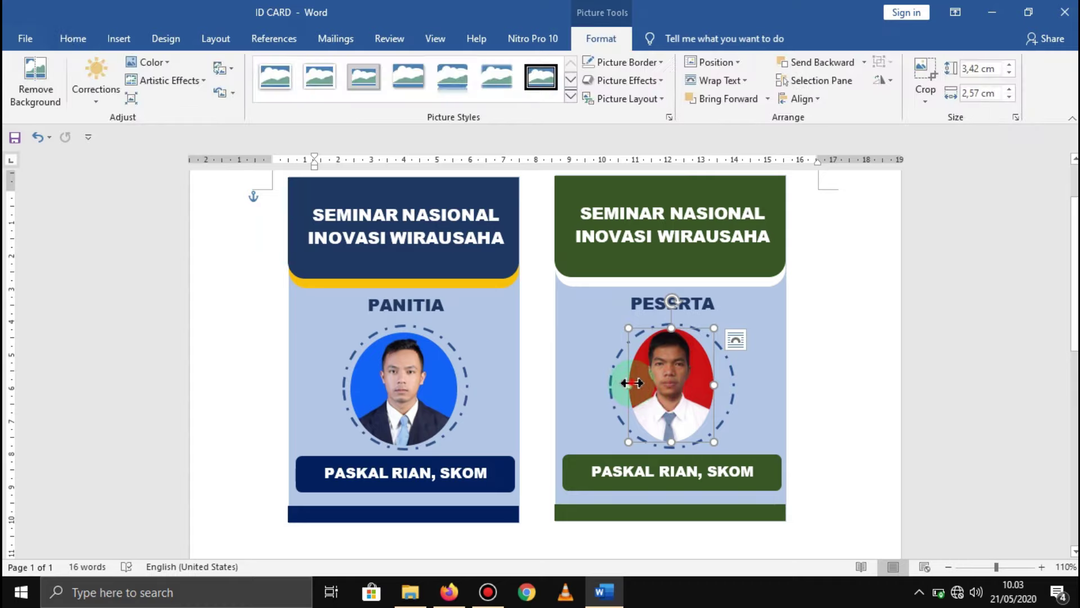
pyautogui.moveTo(631, 384); pyautogui.dragTo(620, 384)
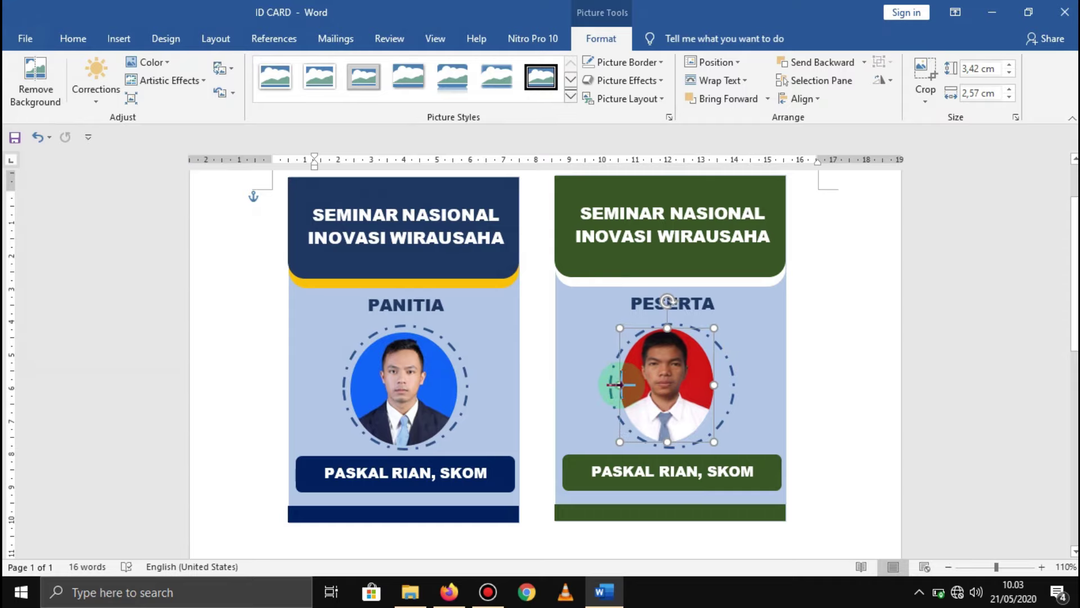
pyautogui.moveTo(714, 384); pyautogui.dragTo(728, 386)
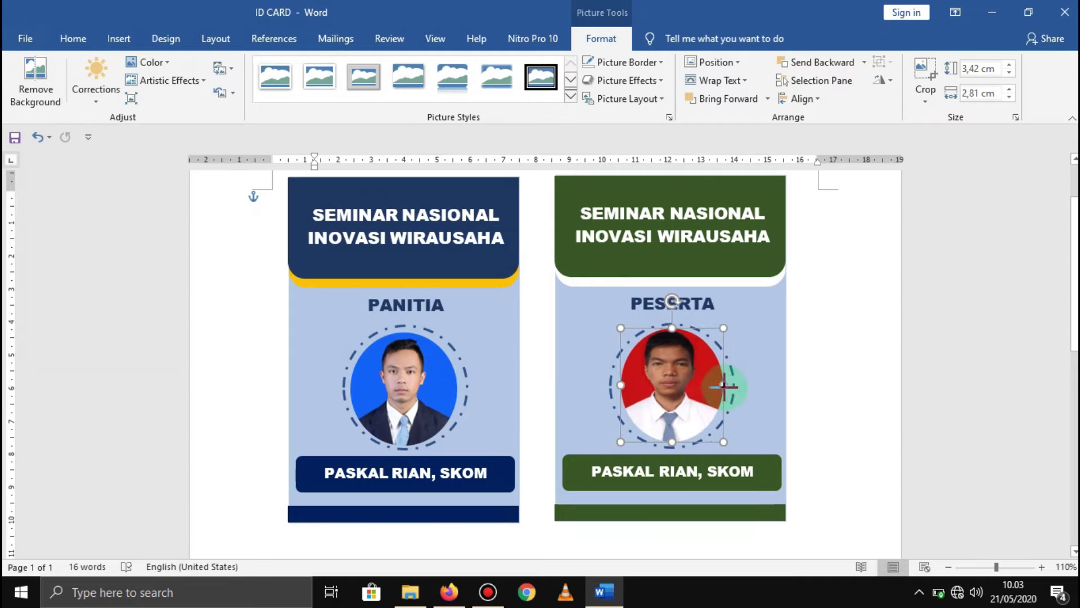
pyautogui.click(755, 399)
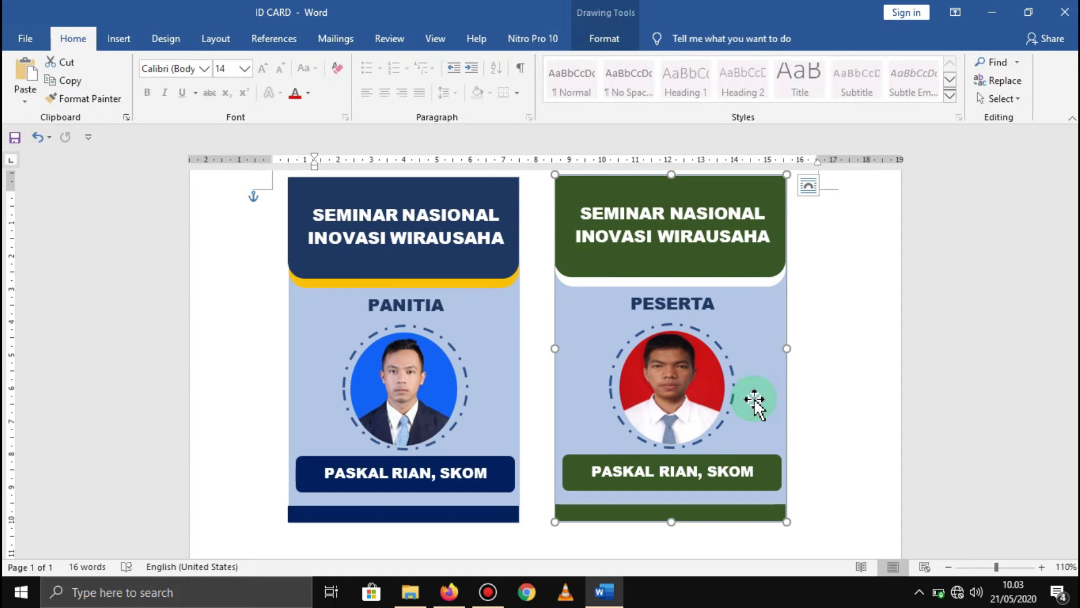